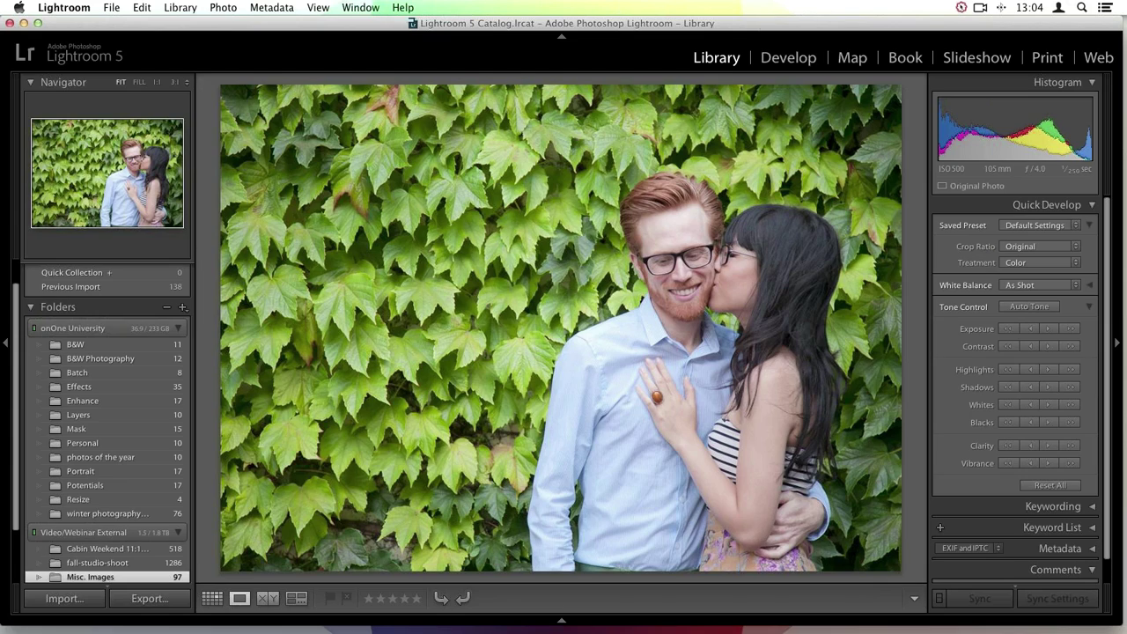
Open the couple photo in Perfect Resize 8 as a copy with Lightroom adjustments, in 16-bit PSD, AdobeRGB (1998), resolution 300.
key("super+Tab")
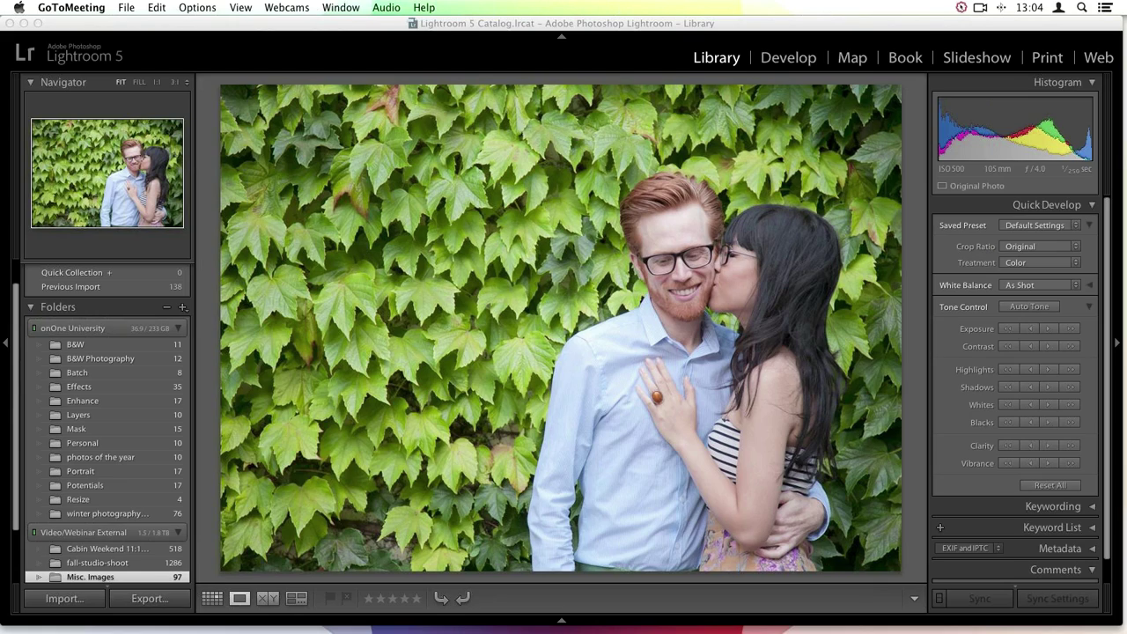
left_click(741, 25)
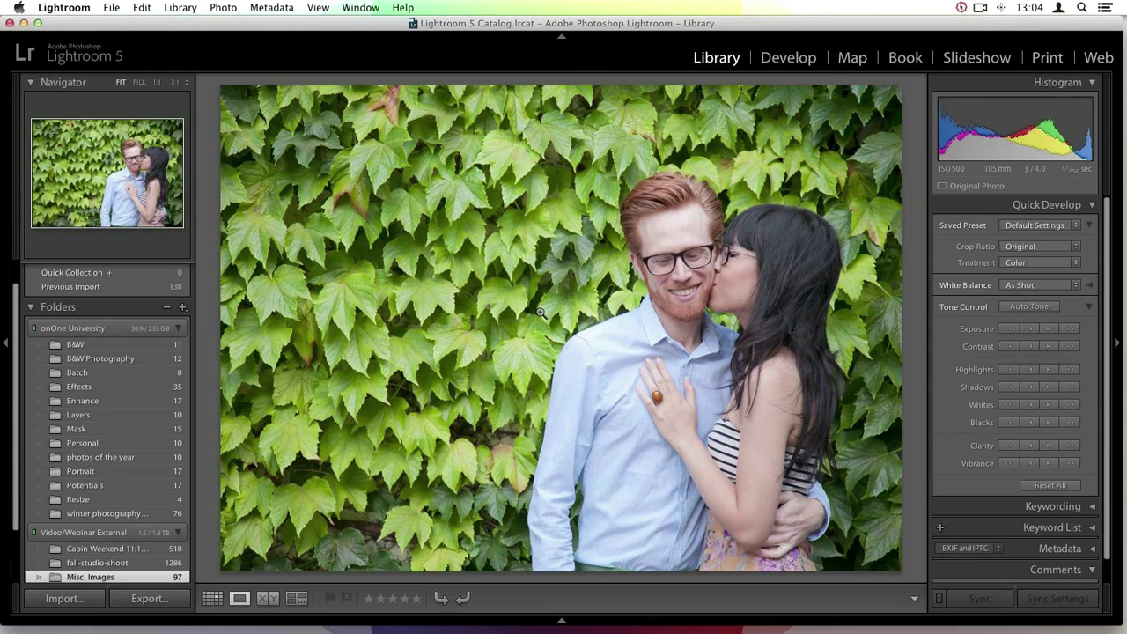
right_click(512, 241)
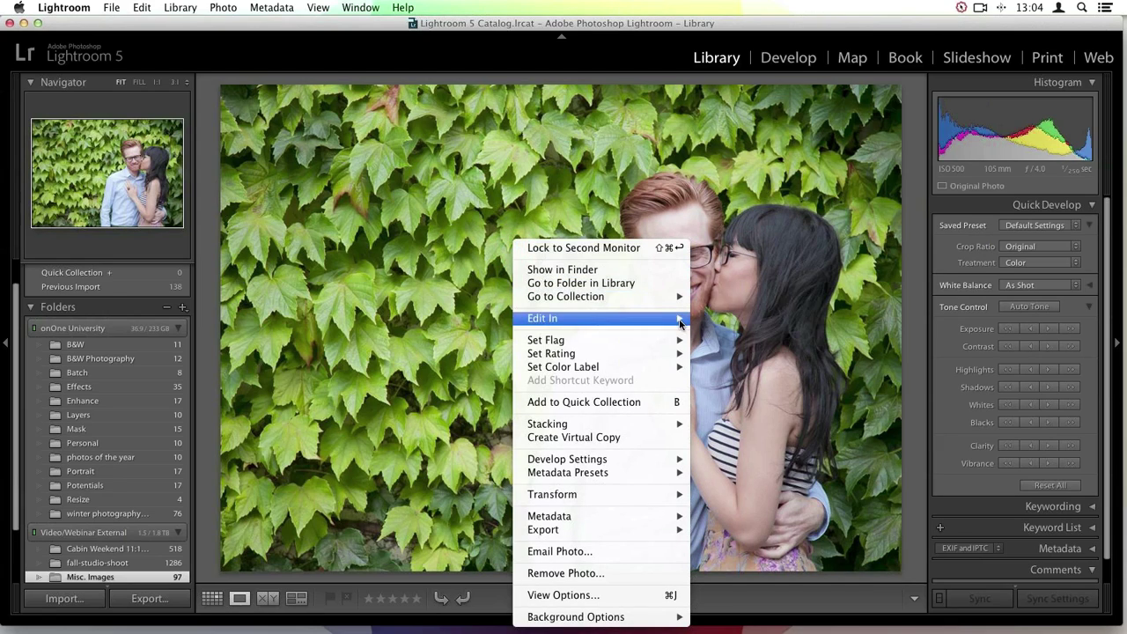
mouse_move(677, 323)
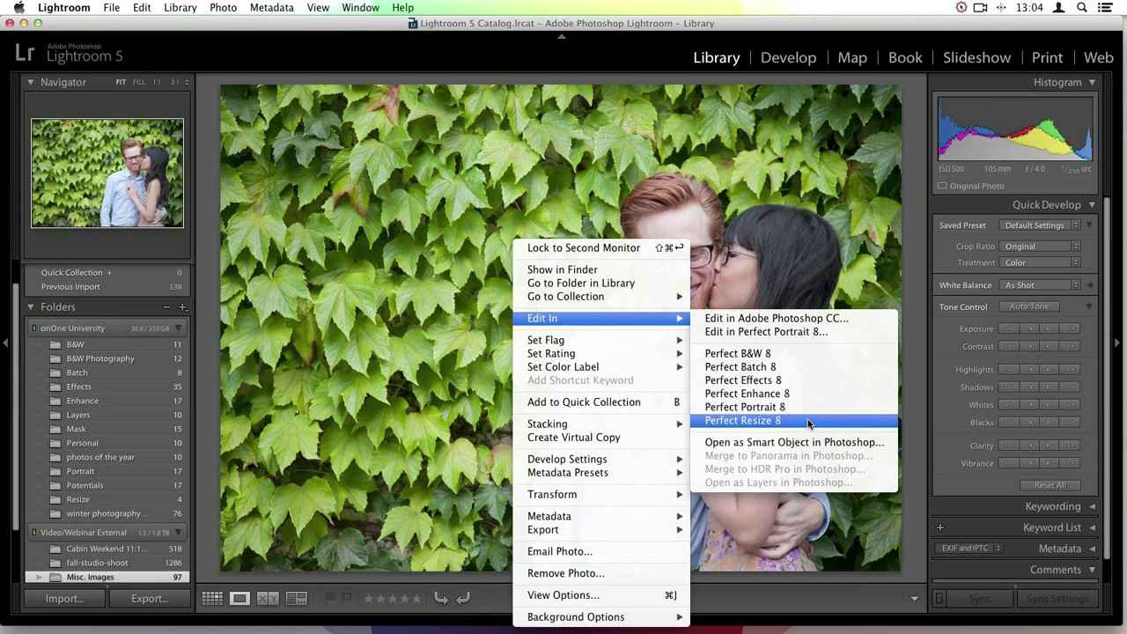
left_click(729, 424)
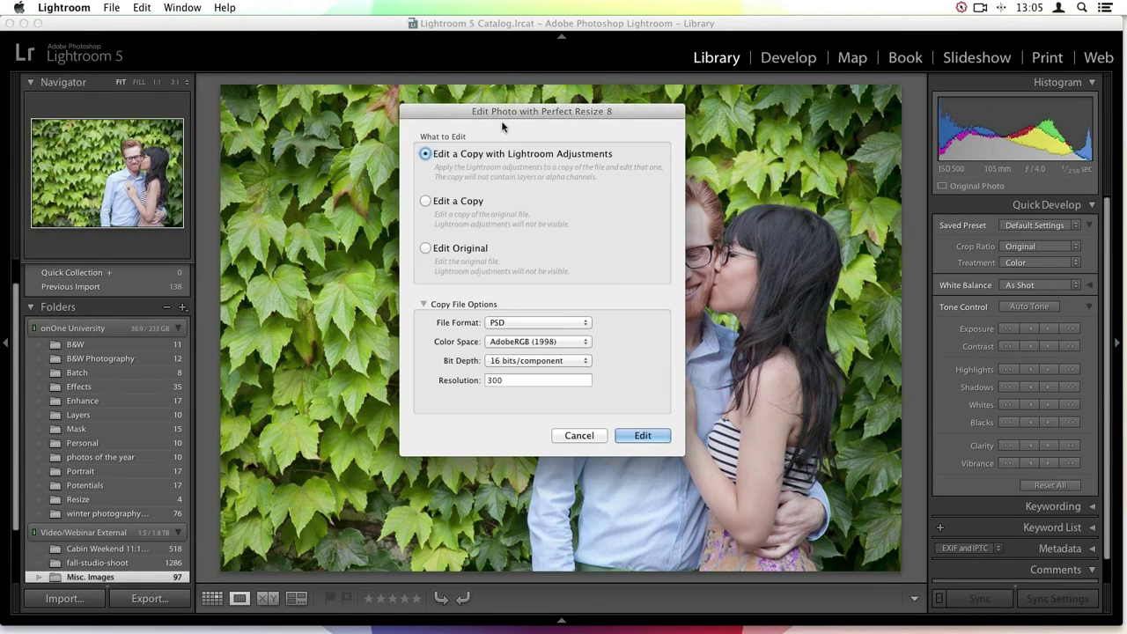
left_click_drag(500, 117, 344, 130)
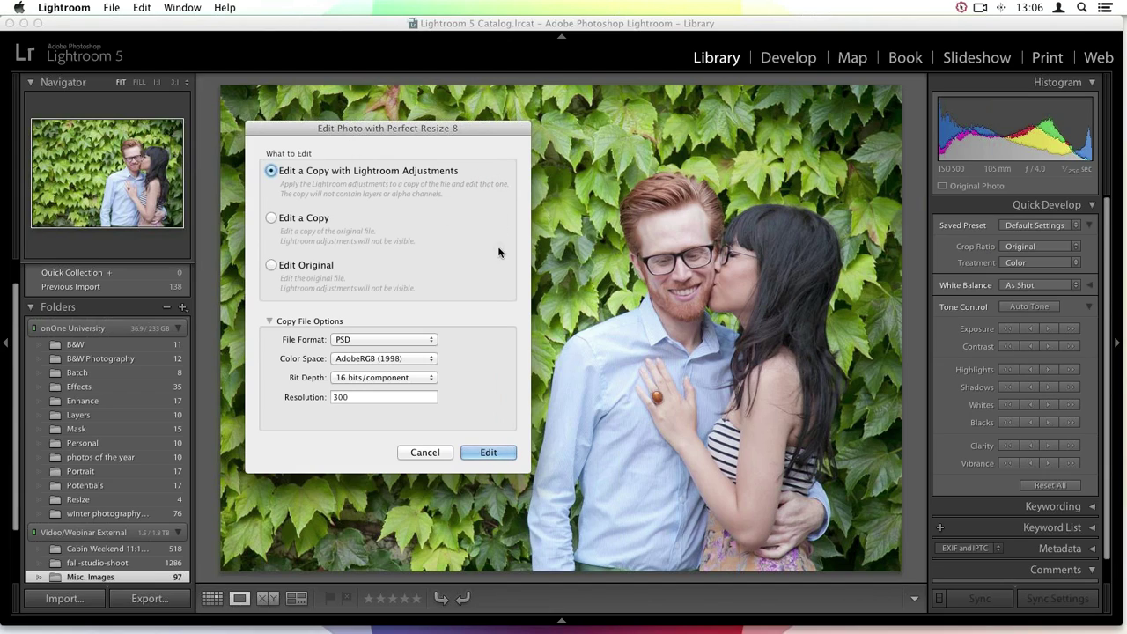
left_click(485, 453)
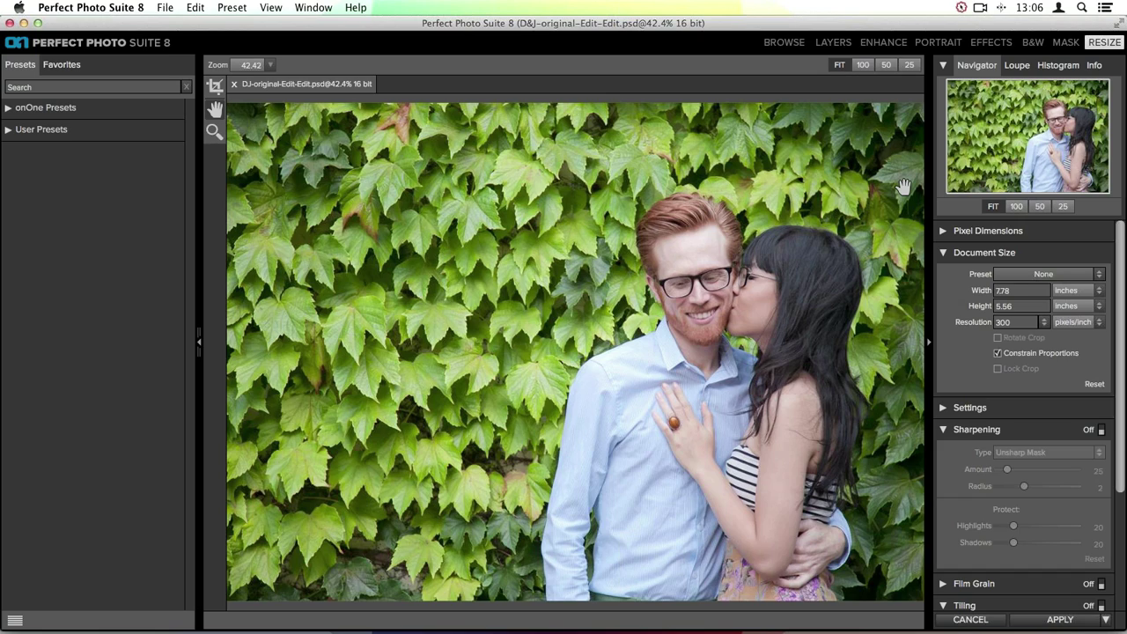
Show the pixel dimensions and set the document height to 20 inches with proportions constrained.
left_click(943, 231)
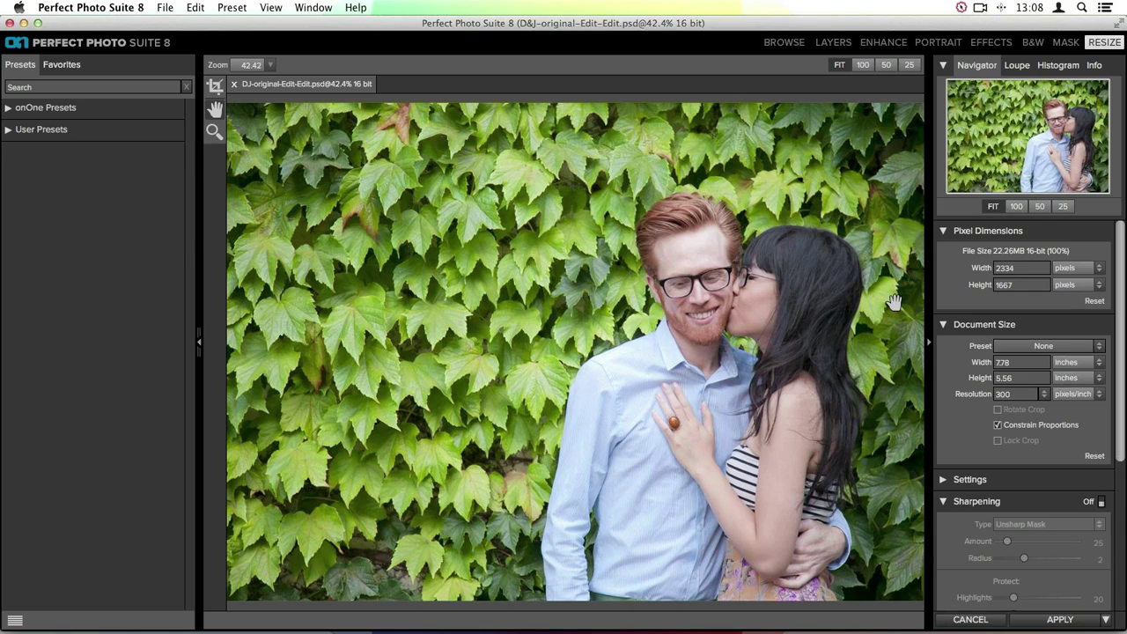
left_click(1046, 364)
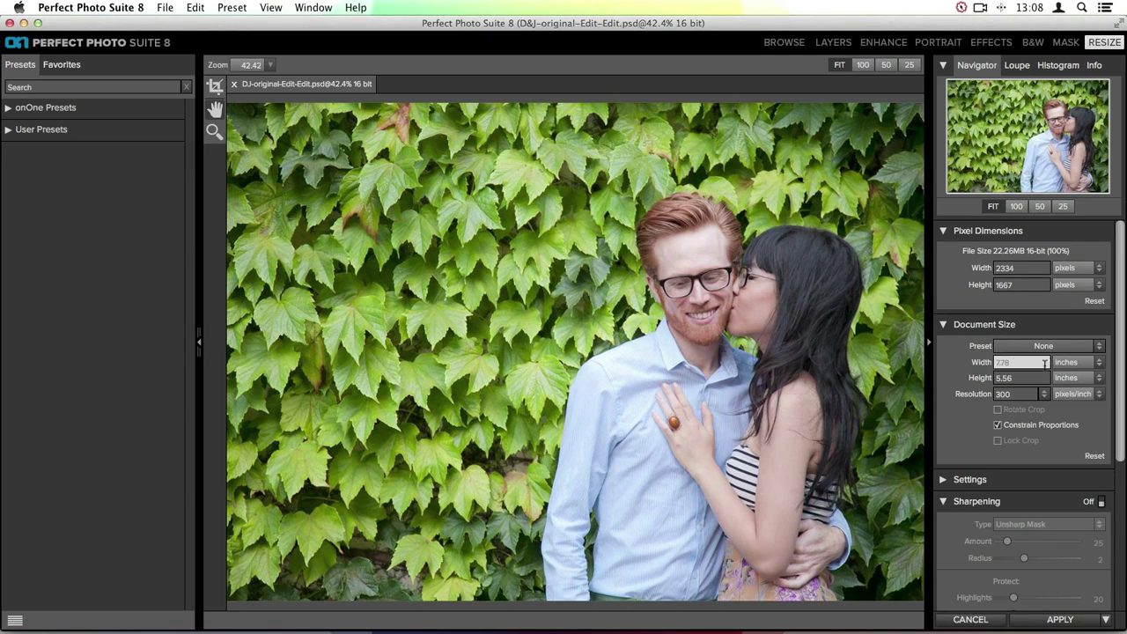
left_click(1100, 365)
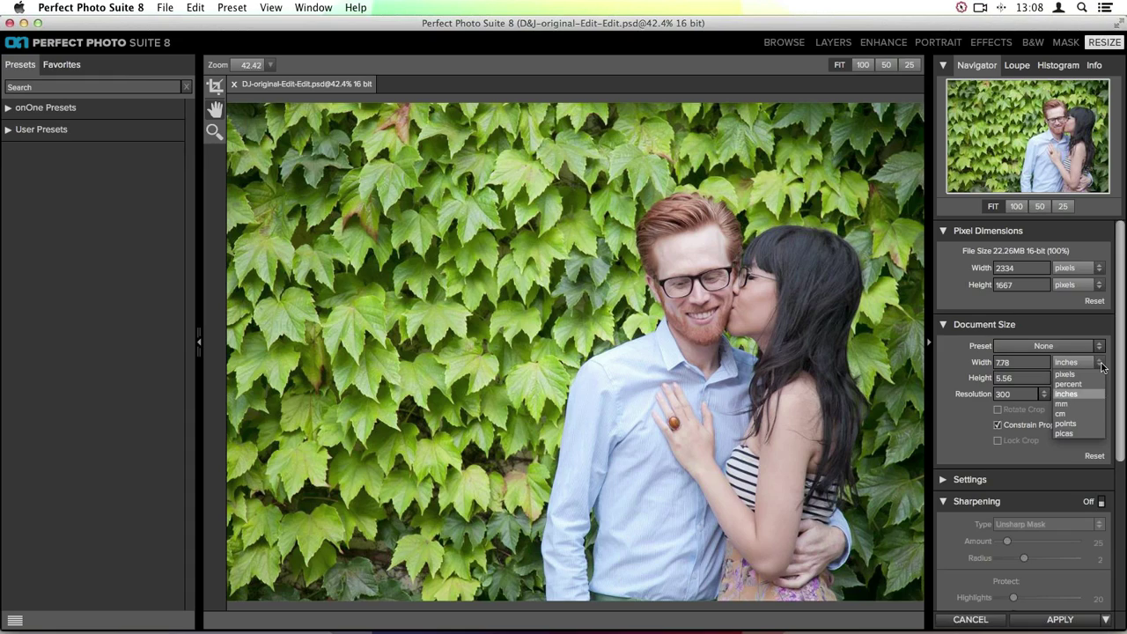
left_click(1102, 367)
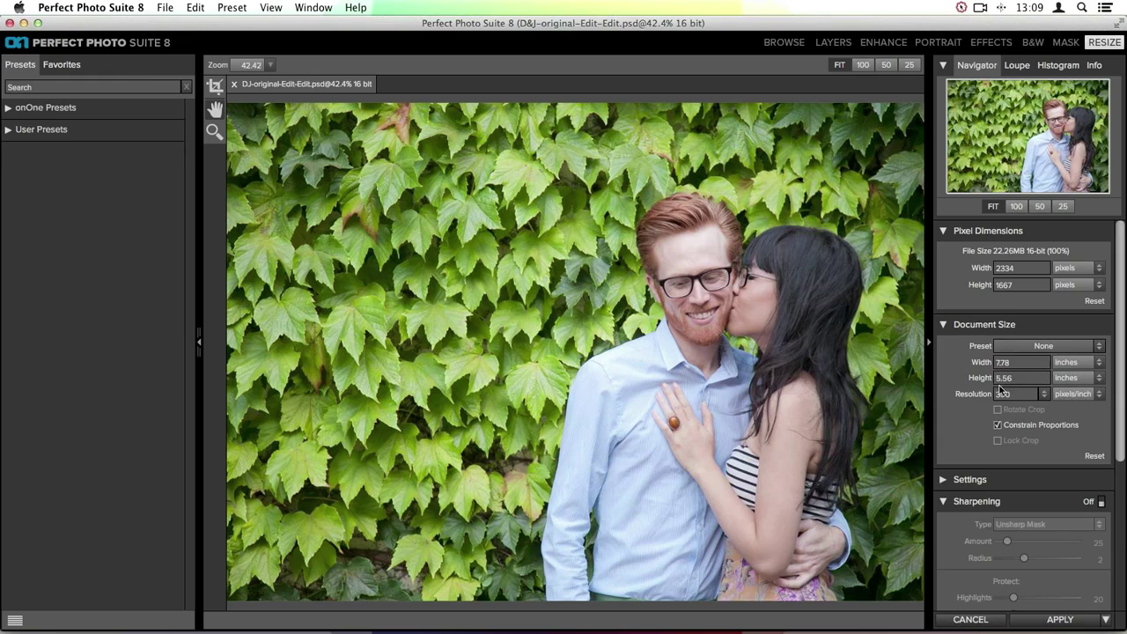
key("Tab")
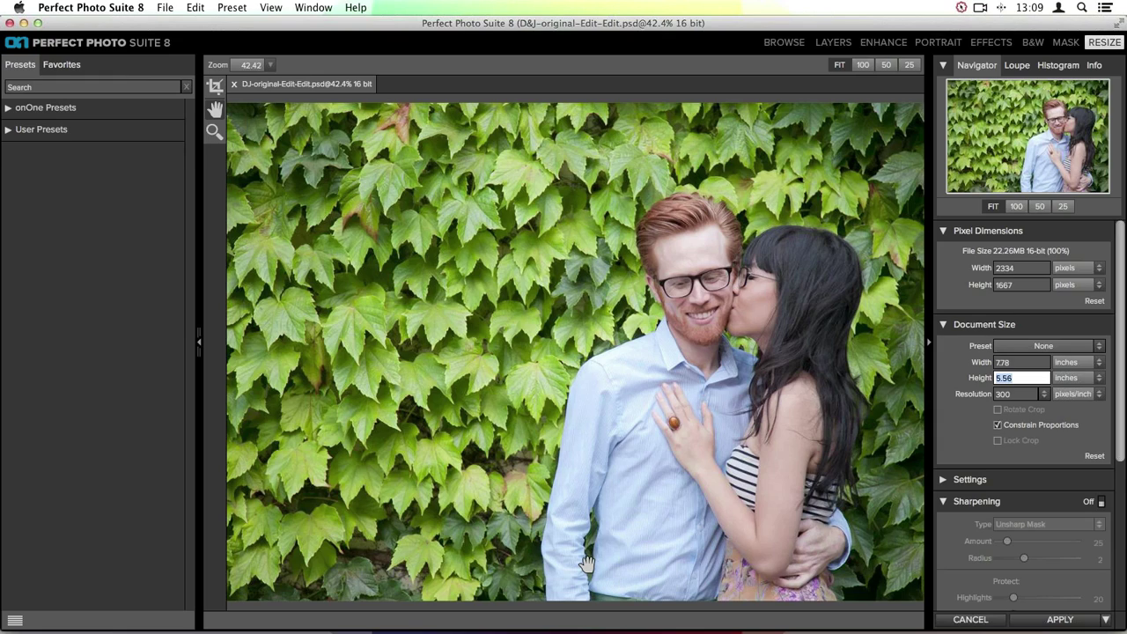
type("20")
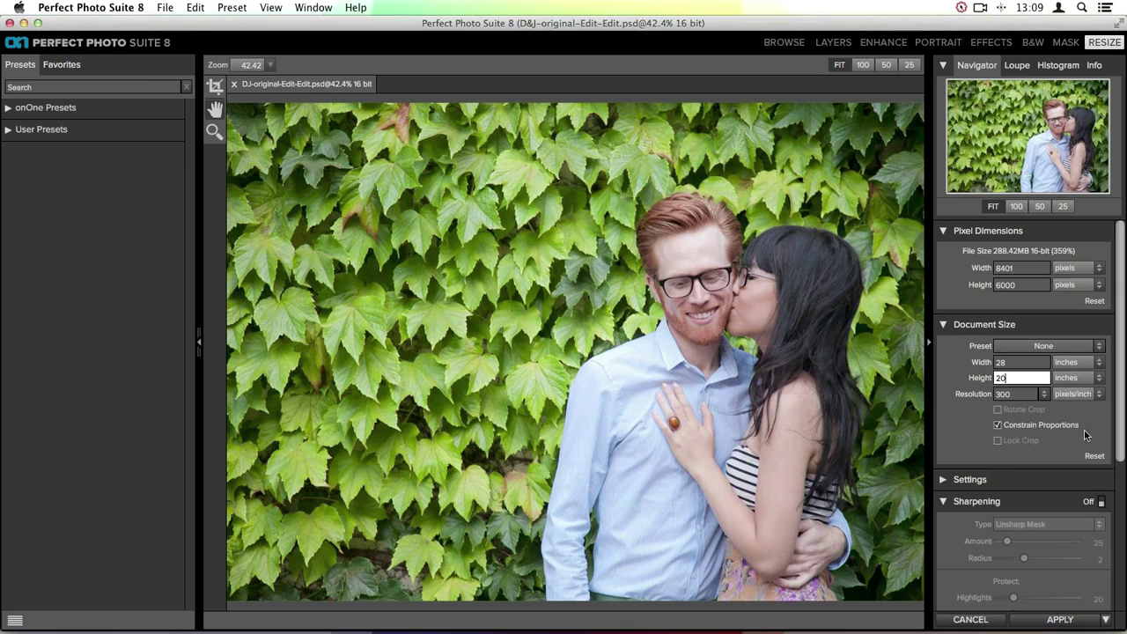
left_click(984, 428)
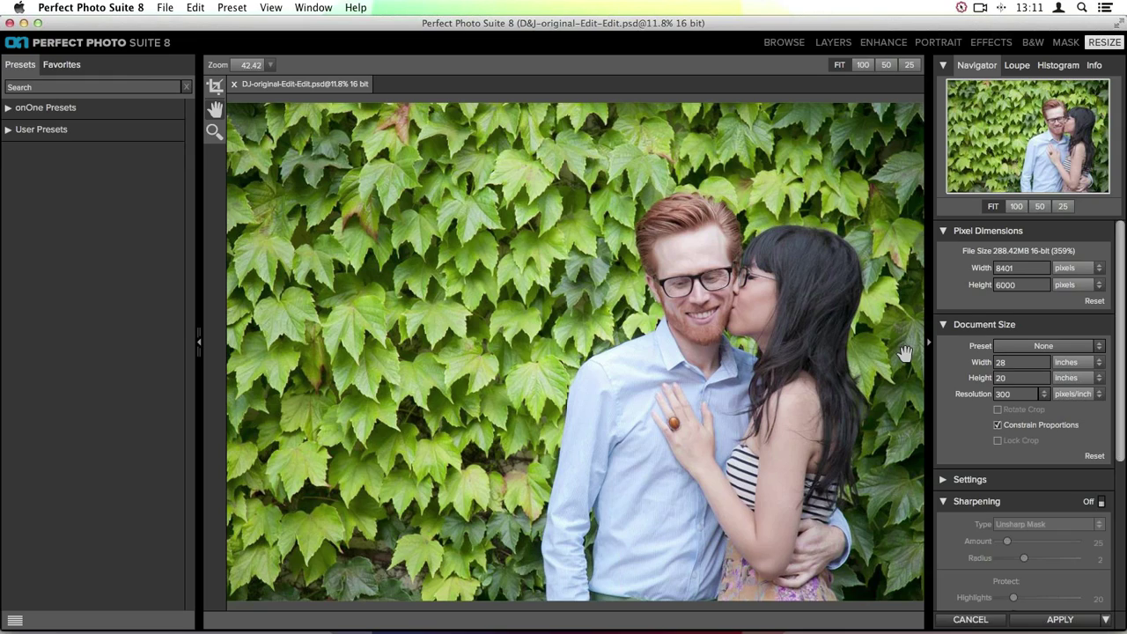
Try the 17x22 paper size as a crop shifted toward the couple's side of the photo, and reset it.
left_click(1063, 350)
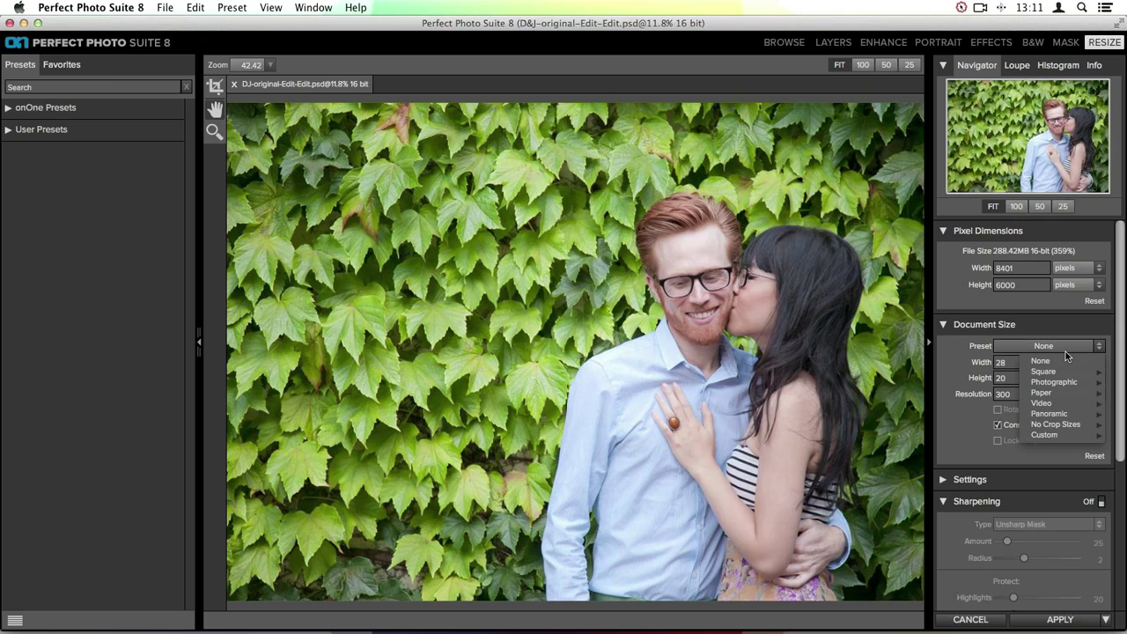
mouse_move(1064, 376)
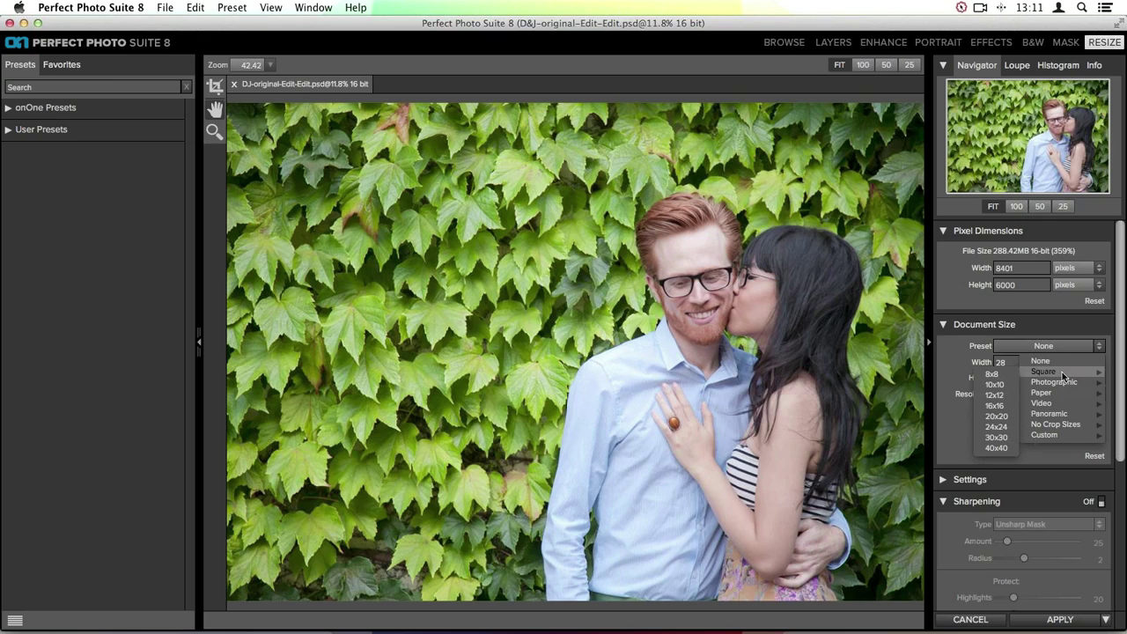
mouse_move(1046, 409)
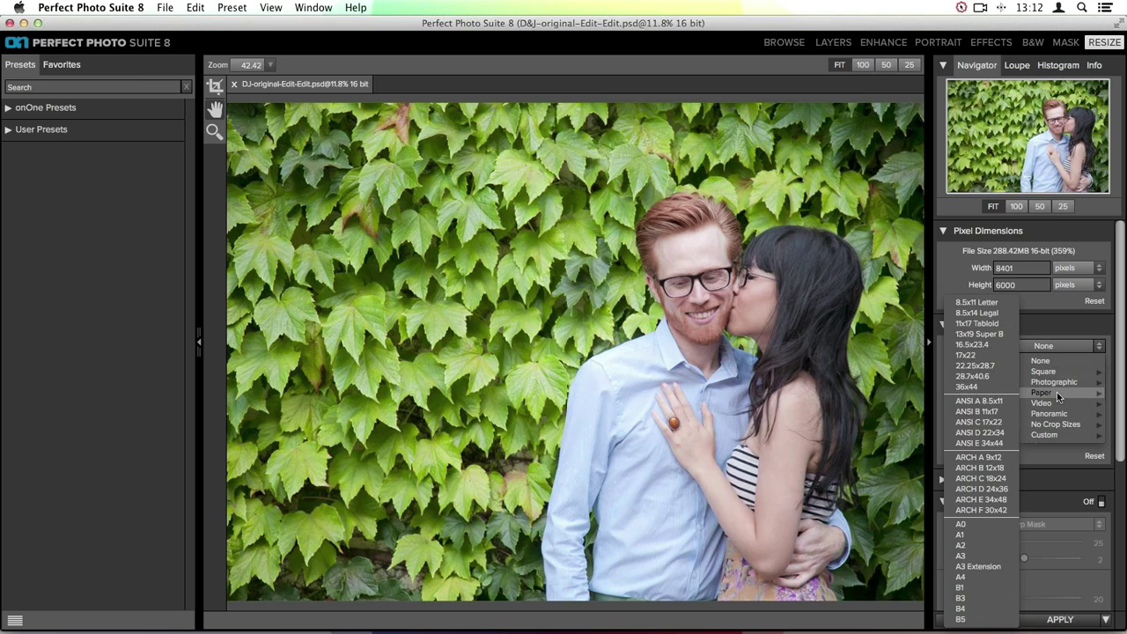
left_click(984, 355)
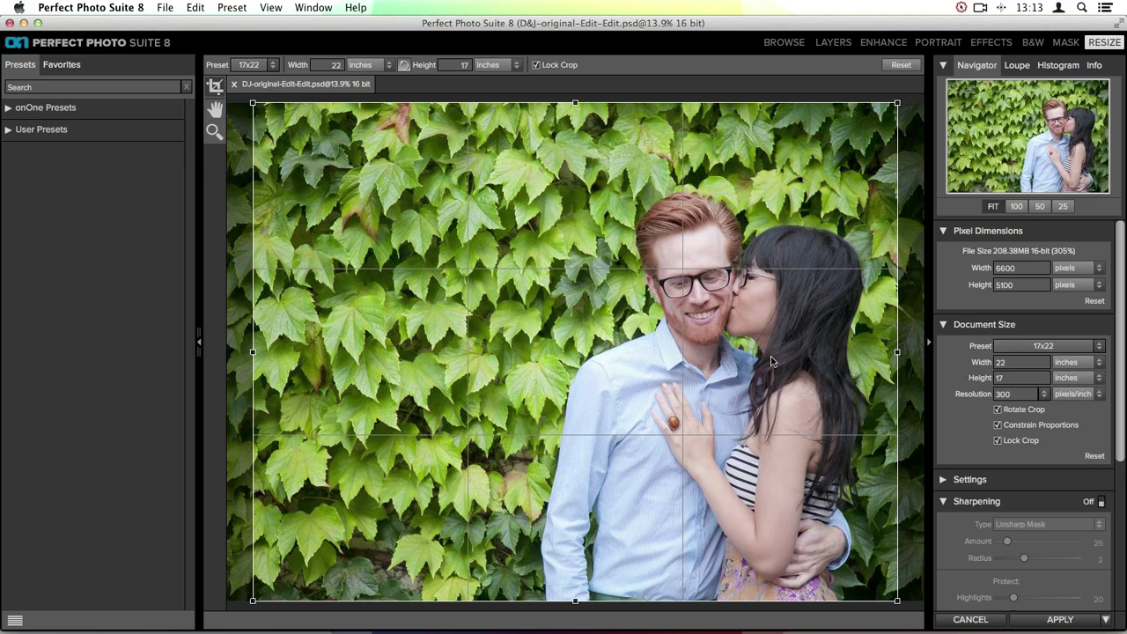
mouse_move(794, 361)
left_mouse_down()
mouse_move(740, 364)
mouse_move(789, 366)
left_mouse_up()
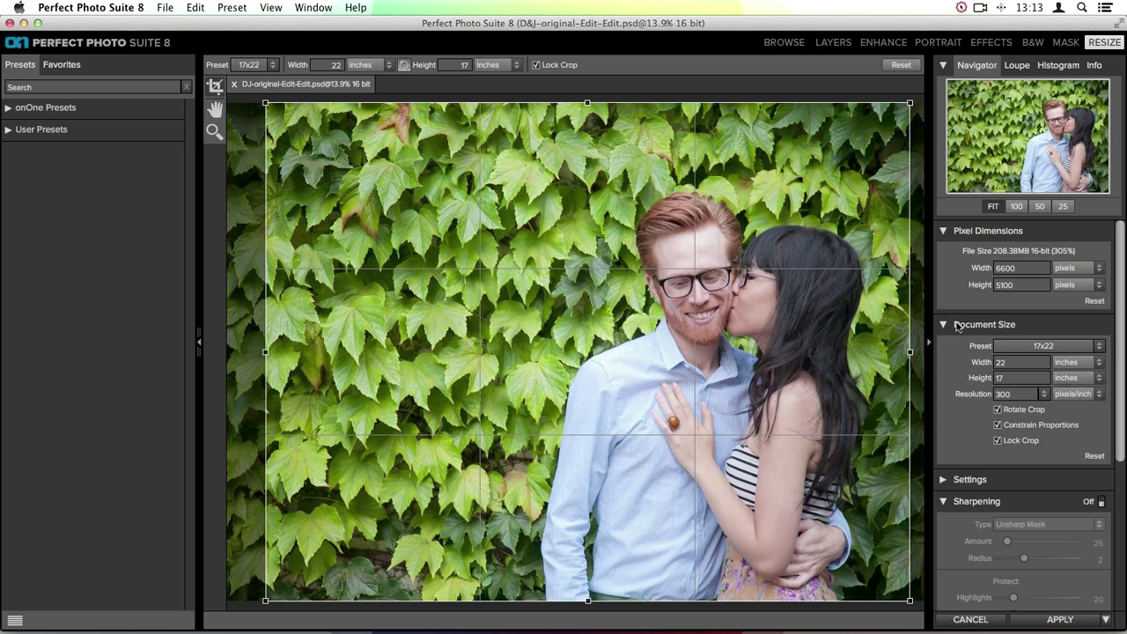
left_click(900, 66)
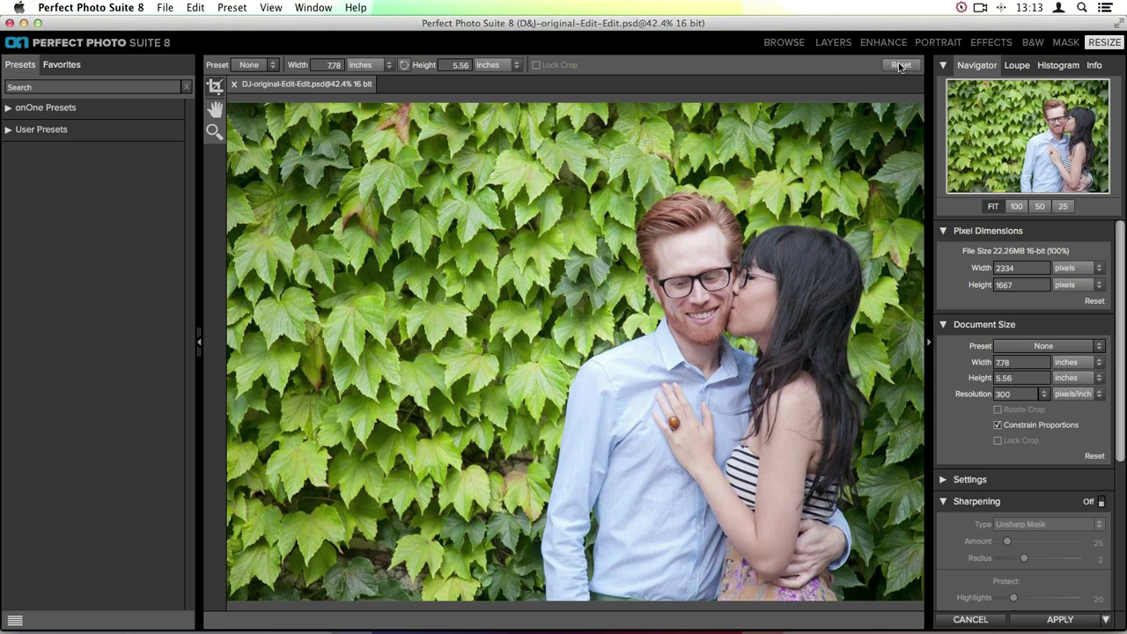
Open the custom document size manager from the crop size presets and add a new preset entry.
left_click(214, 92)
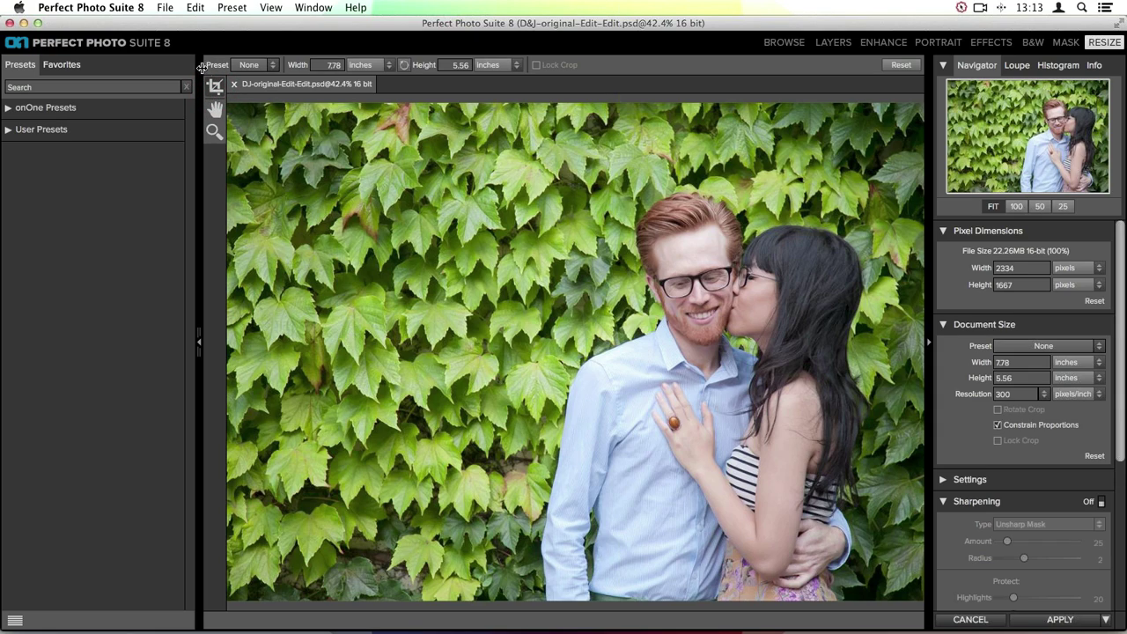
left_click(270, 66)
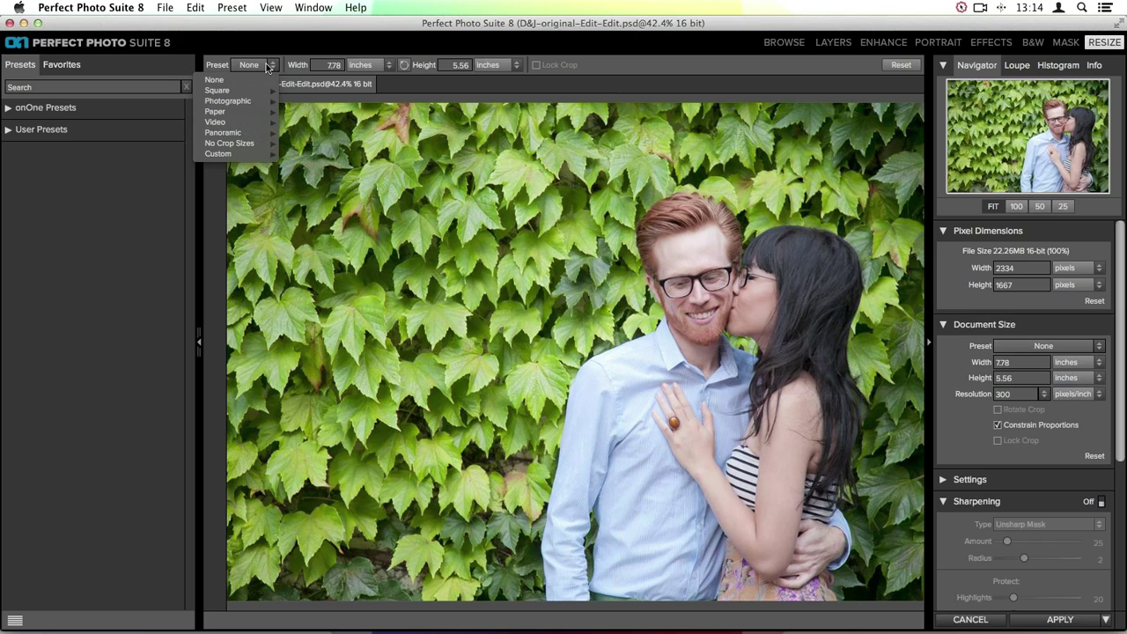
mouse_move(267, 115)
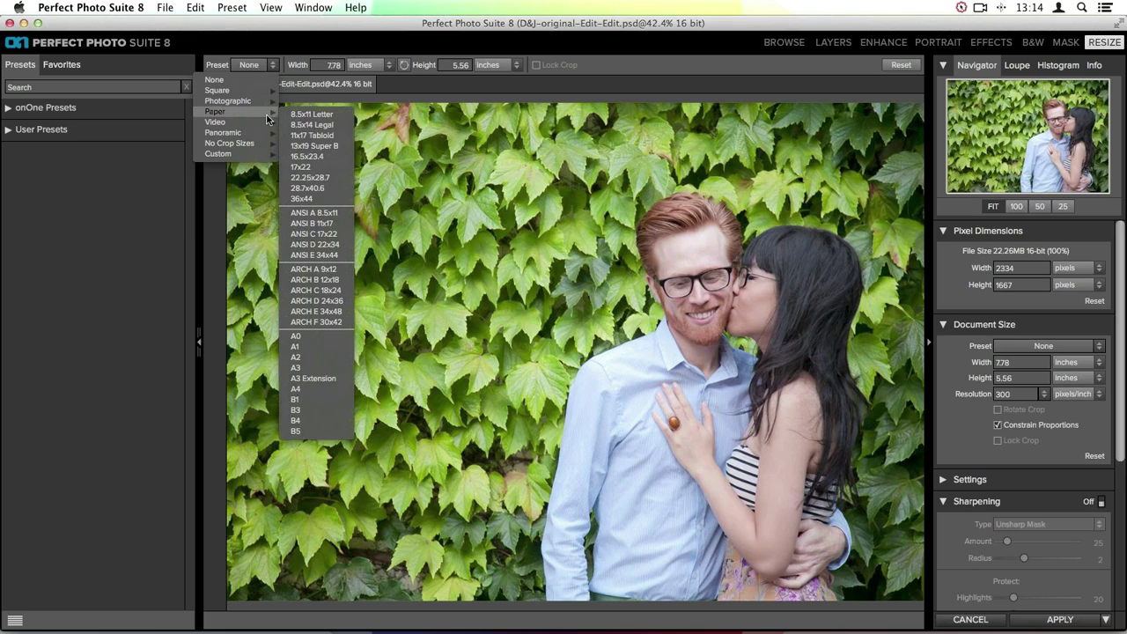
mouse_move(247, 134)
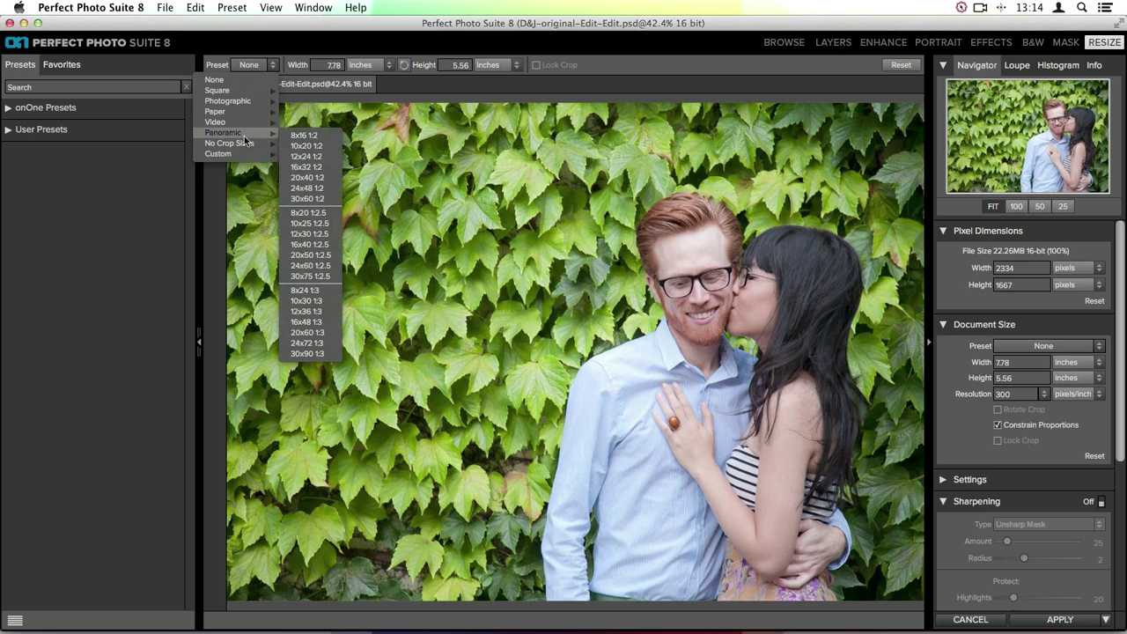
mouse_move(239, 157)
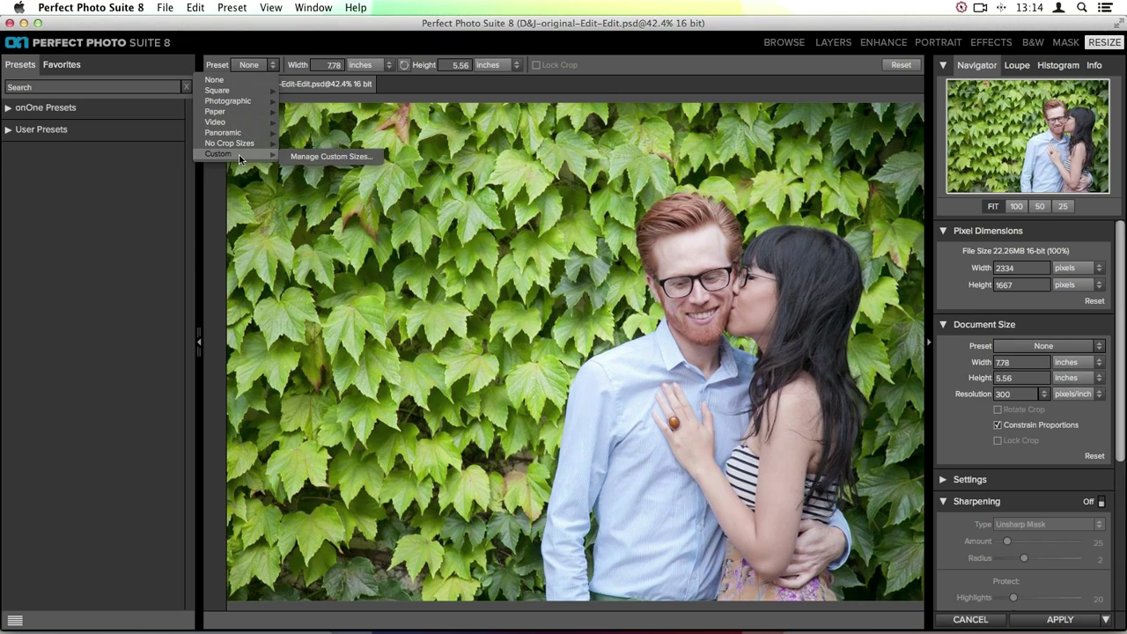
left_click(363, 156)
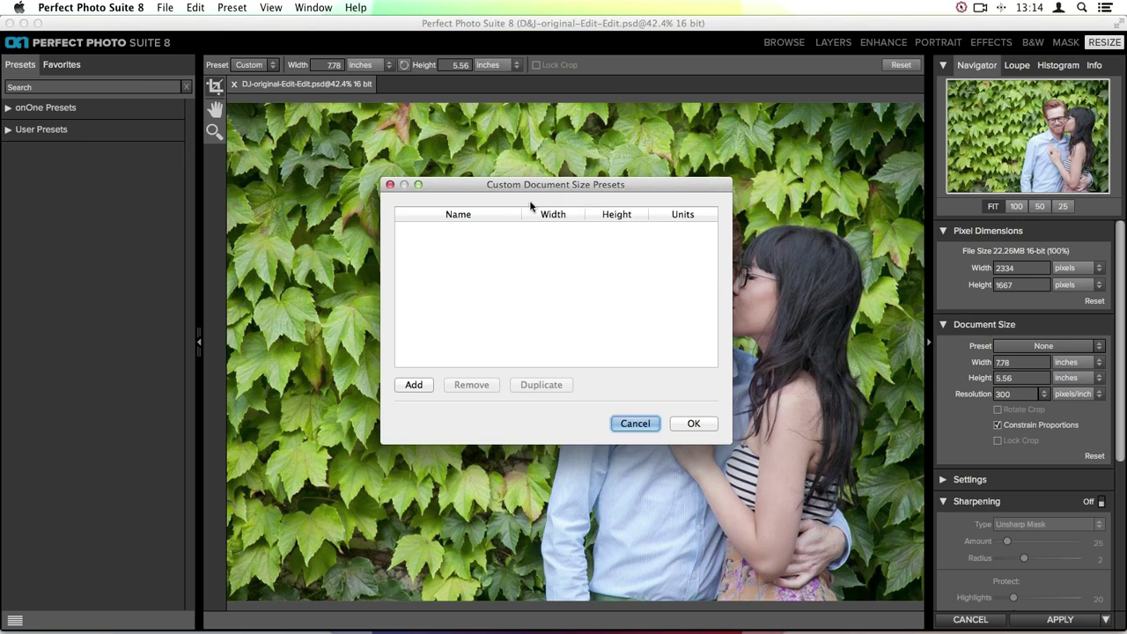
left_click_drag(504, 185, 509, 163)
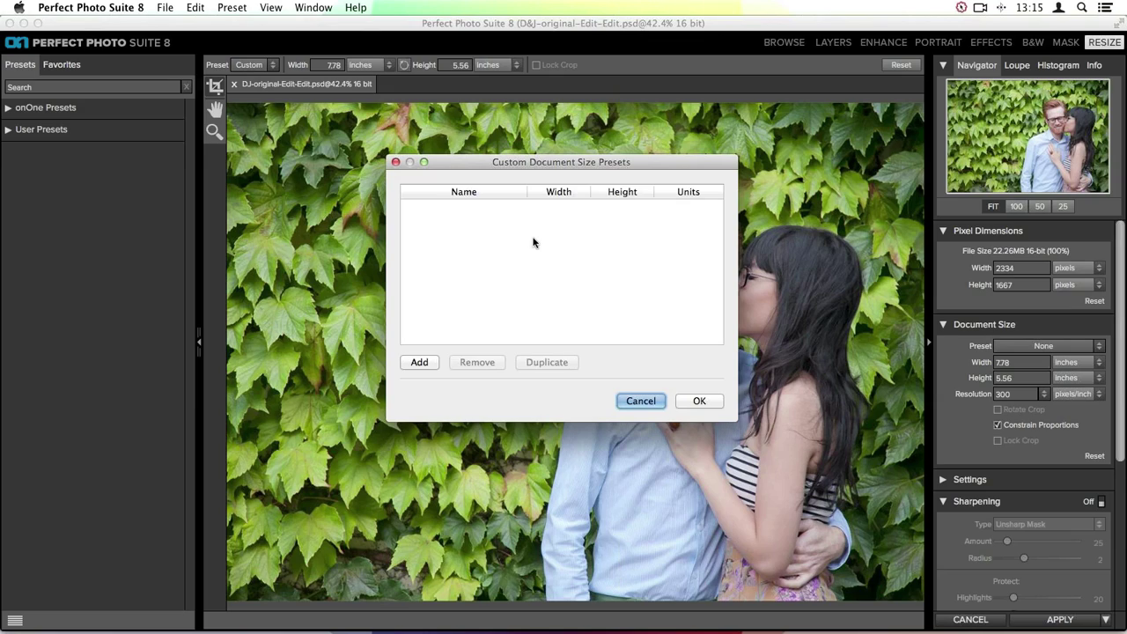
left_click(421, 364)
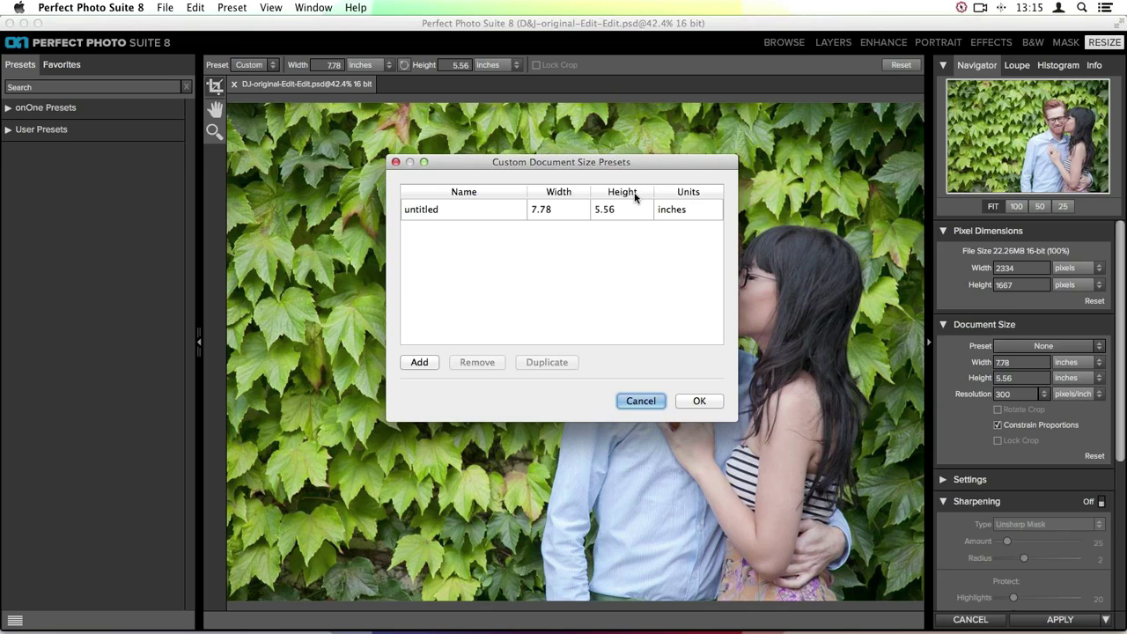
Set the new size preset's width to 15 and height to 20, in inches.
left_click(541, 213)
left_click(541, 212)
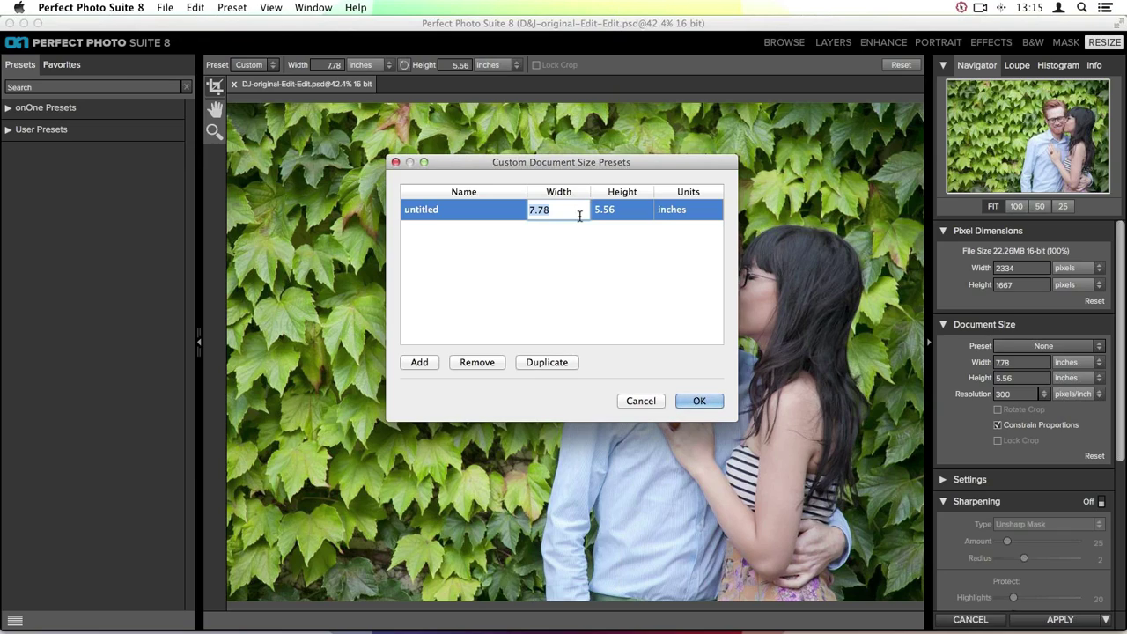
type("15")
key("Tab")
type("20")
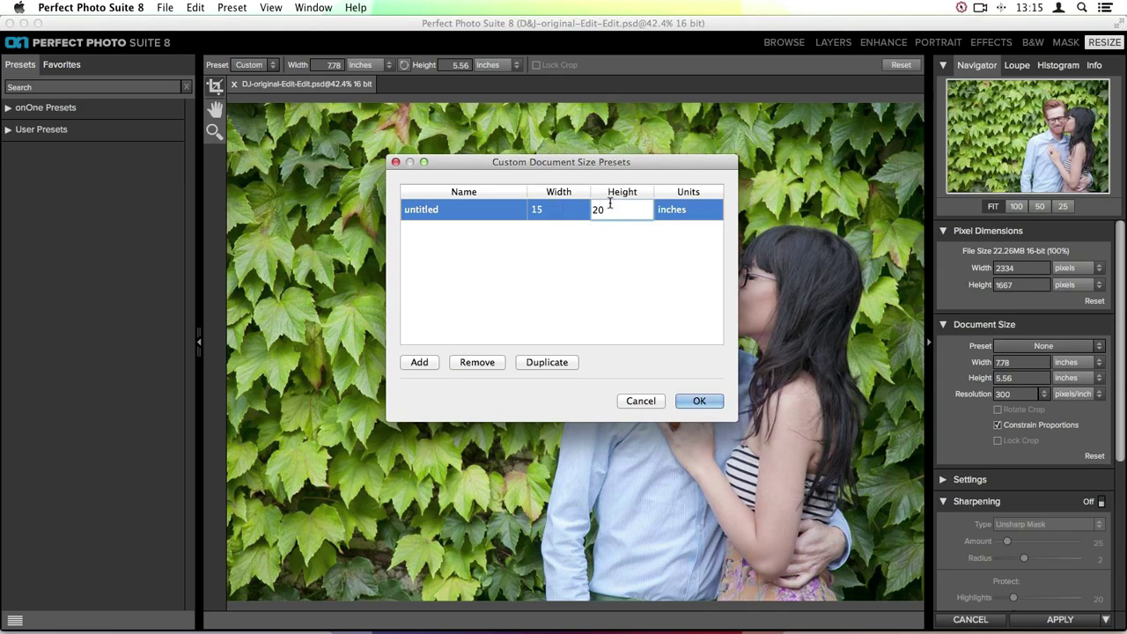
left_click(677, 210)
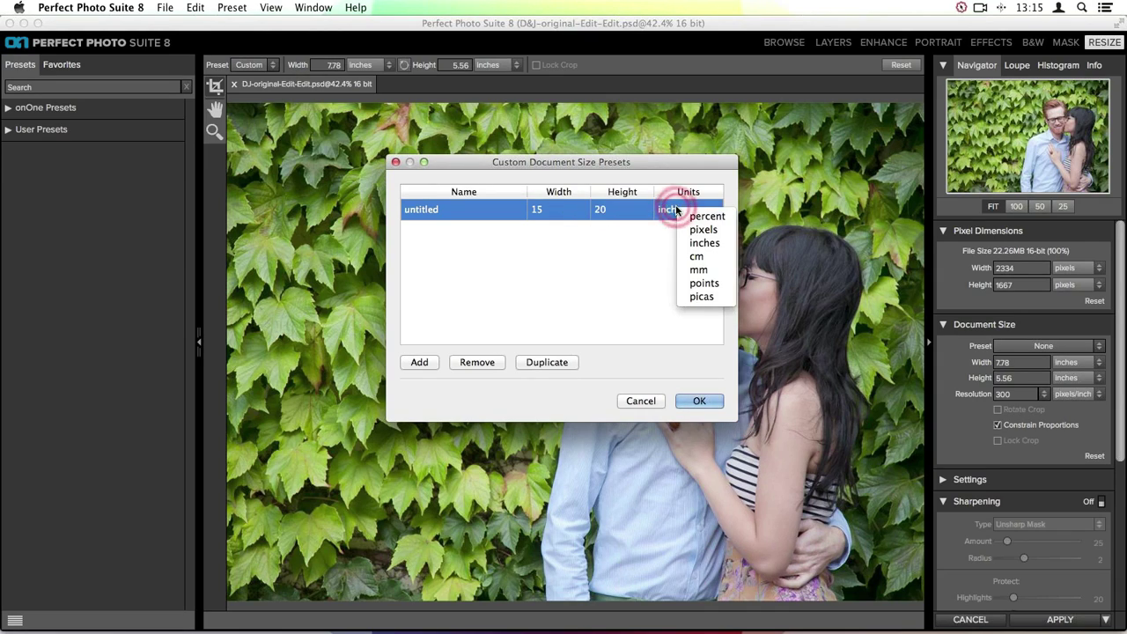
left_click(711, 243)
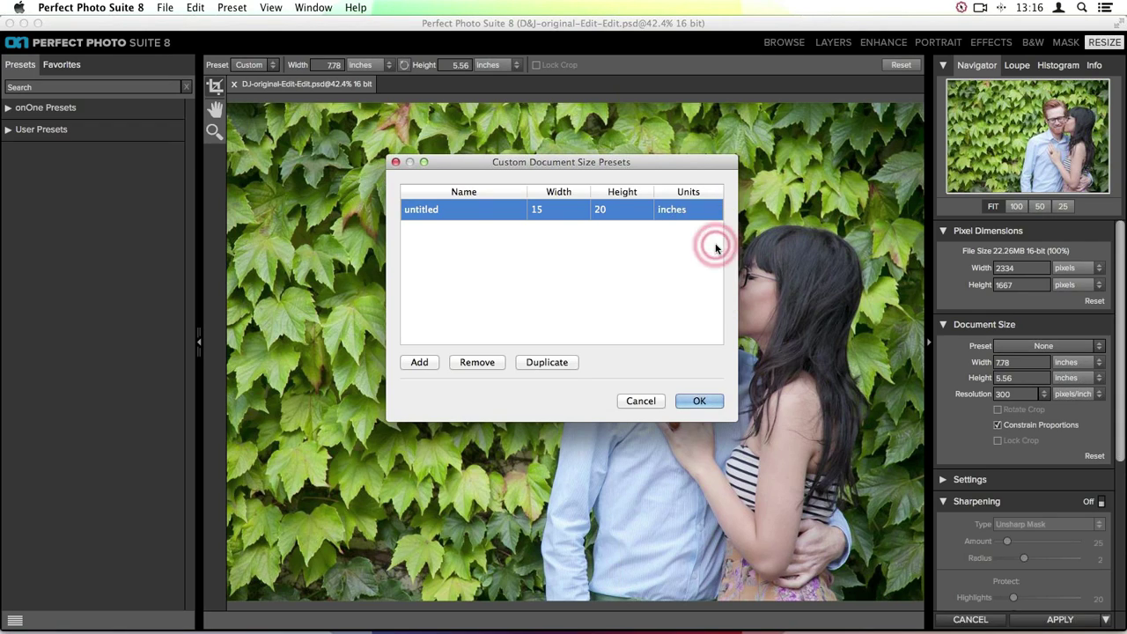
Name the new size preset 15x20" and save the custom document size presets.
double_click(421, 210)
type("15x")
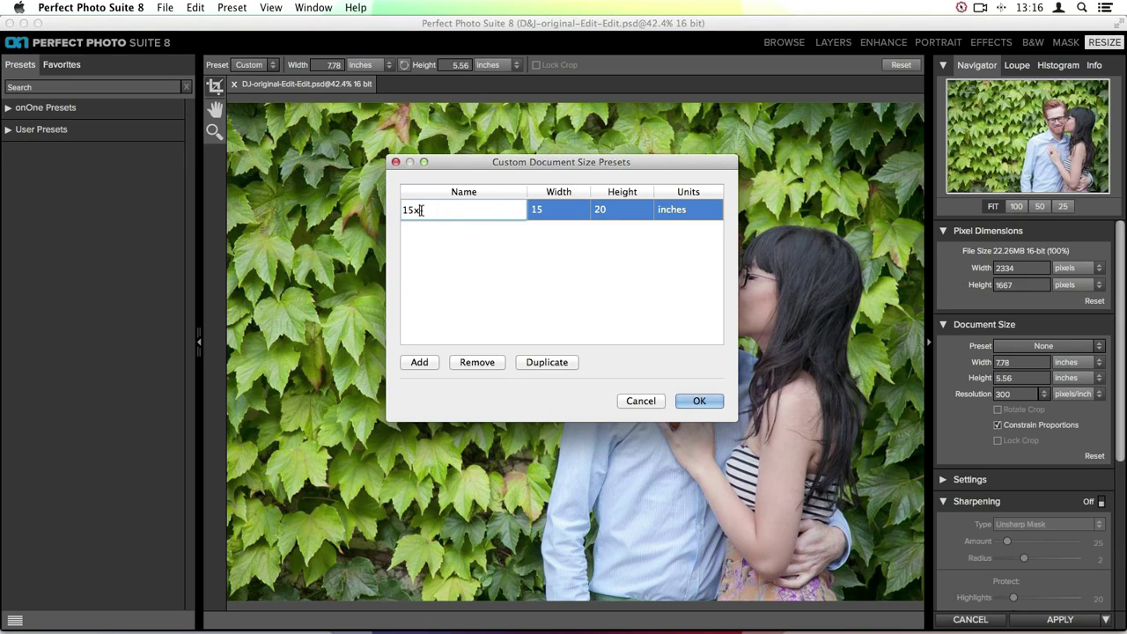
type("20\"")
left_click(697, 401)
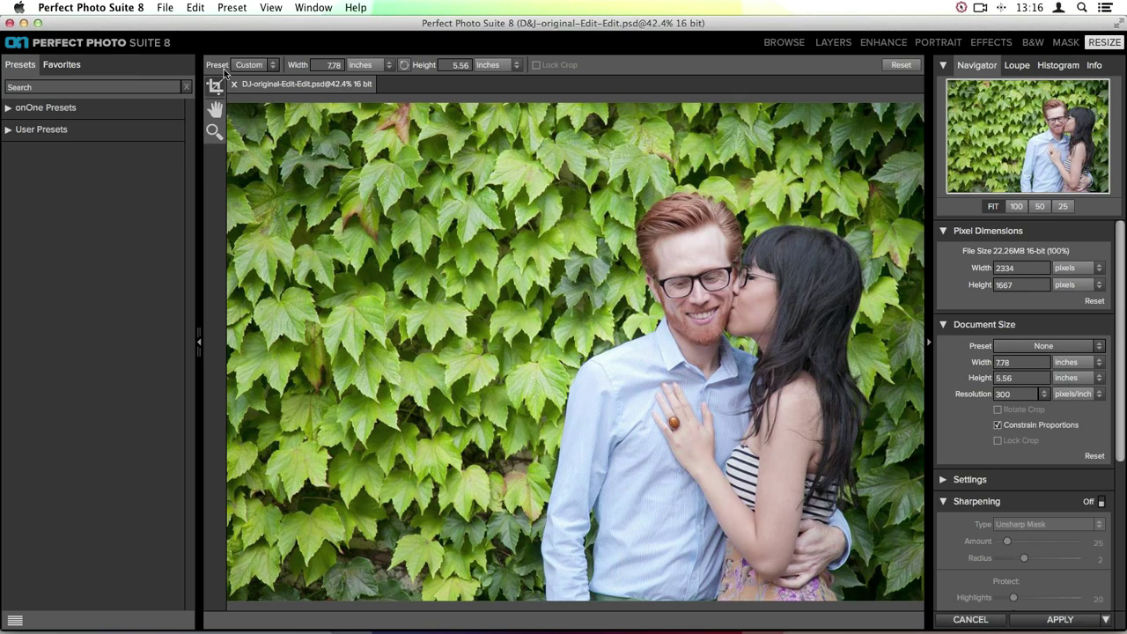
Try the custom 15x20" preset as a crop on the photo, and reset it.
left_click(260, 65)
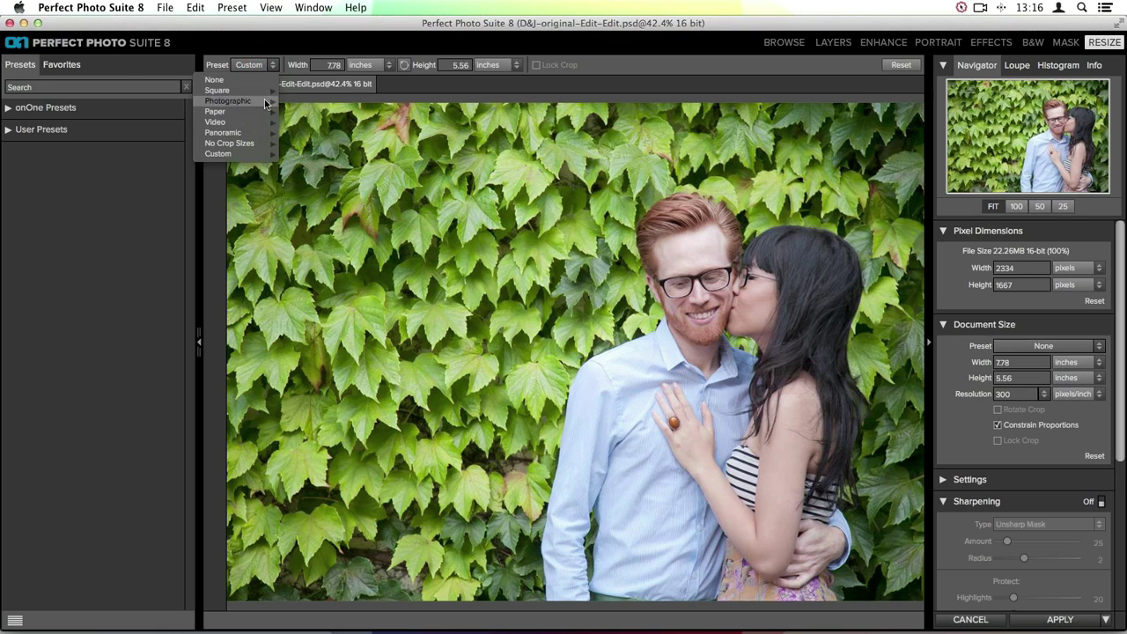
mouse_move(267, 157)
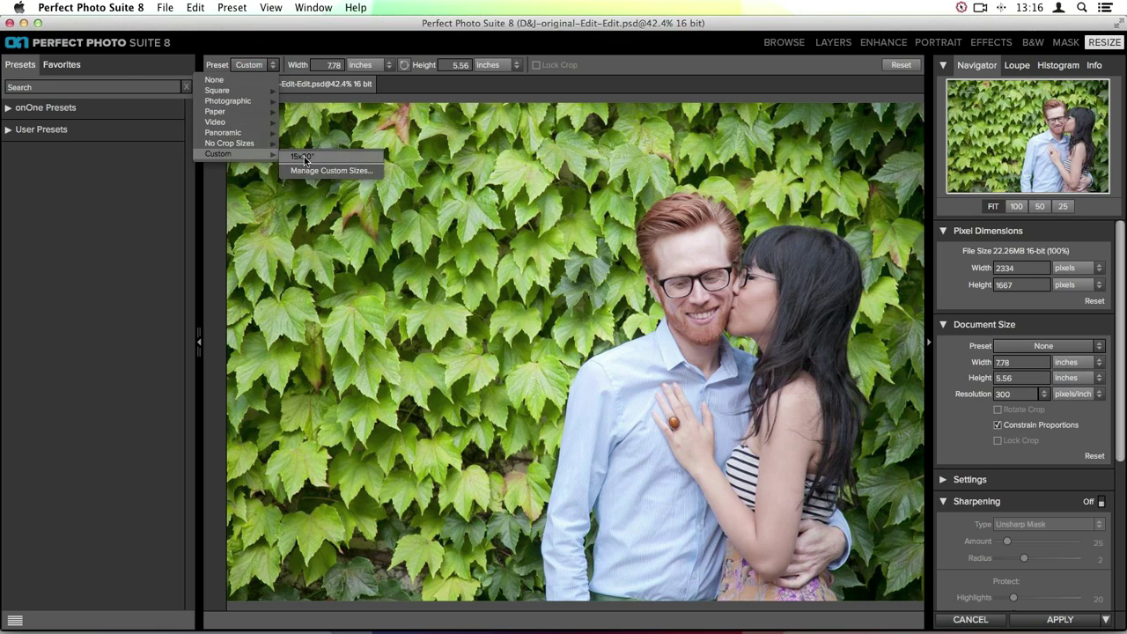
left_click(327, 158)
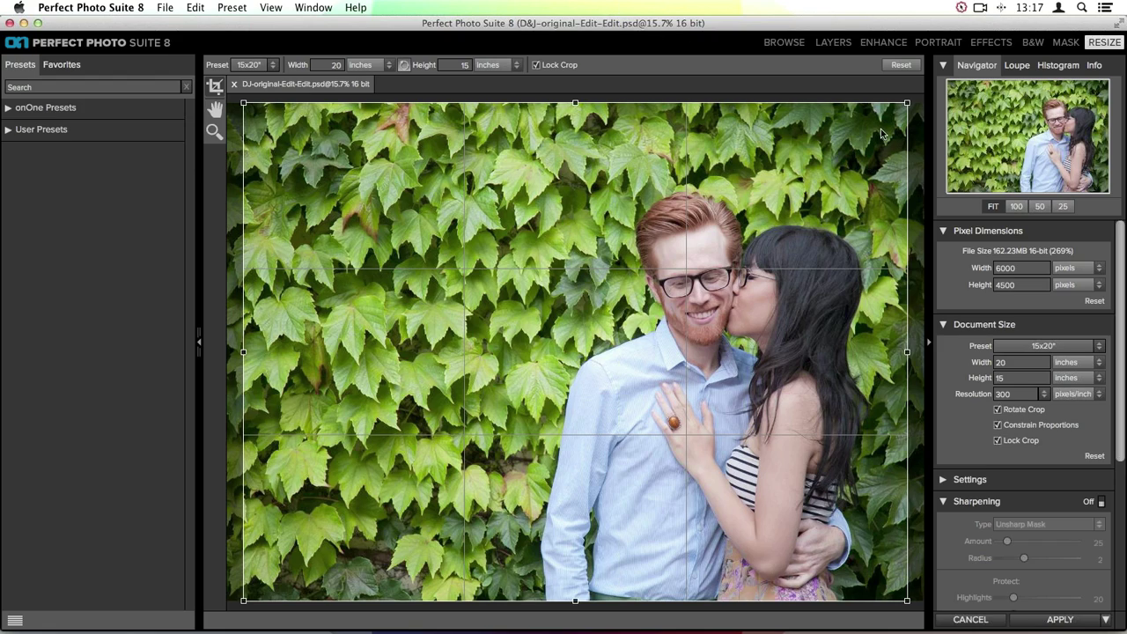
left_click(913, 64)
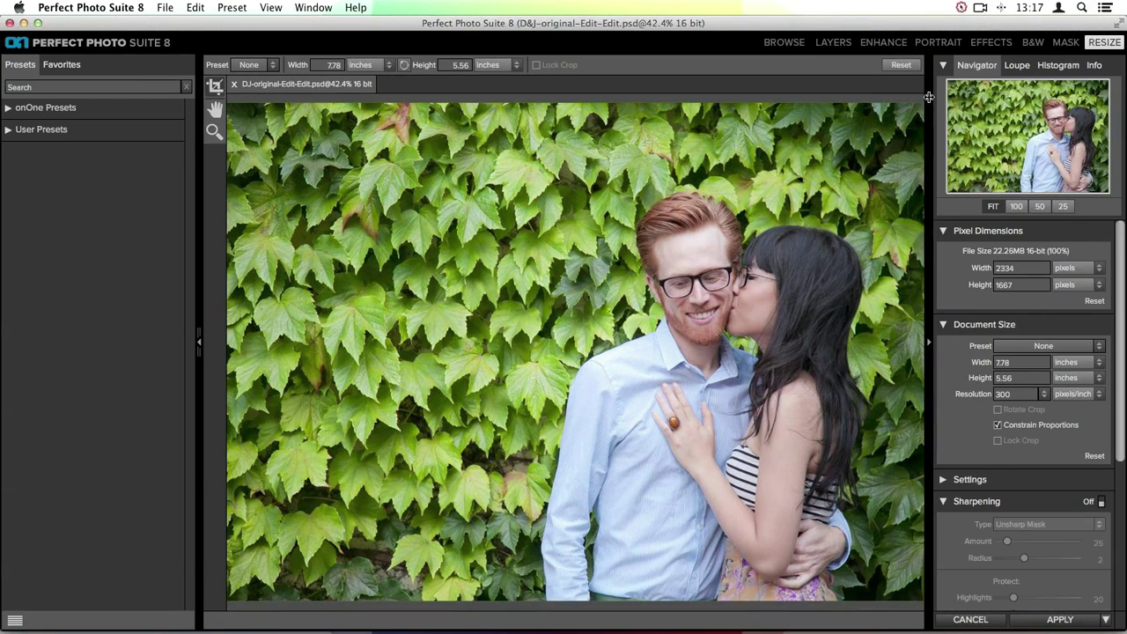
Set the document height to 20 inches with the proportions constrained.
scroll(1028, 347, "down", 3)
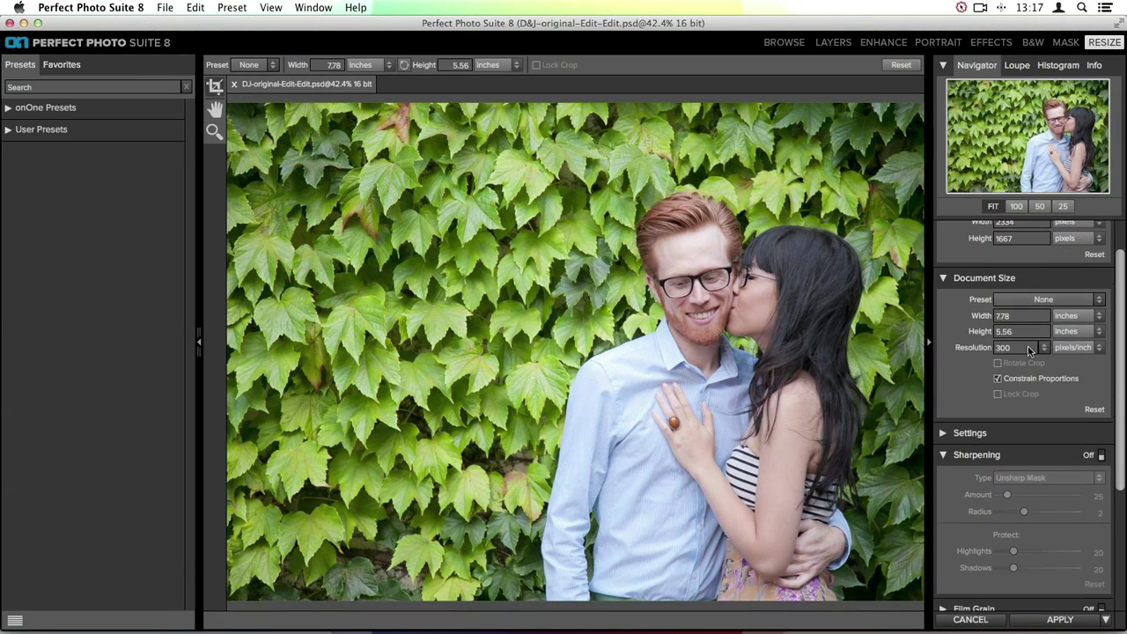
left_click(1026, 328)
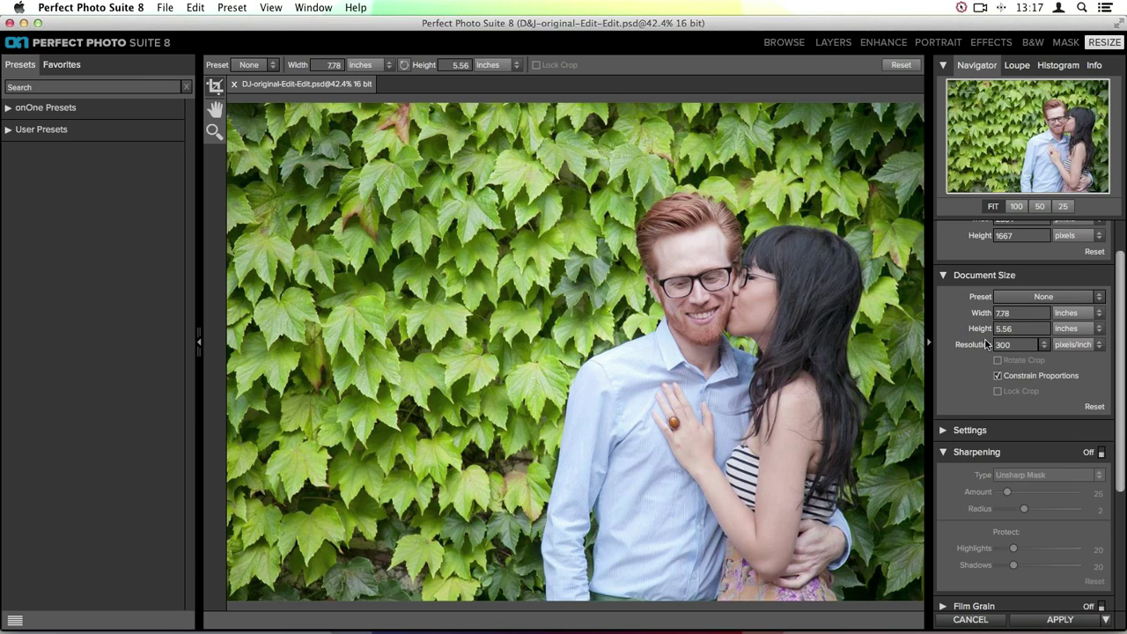
left_click(1023, 329)
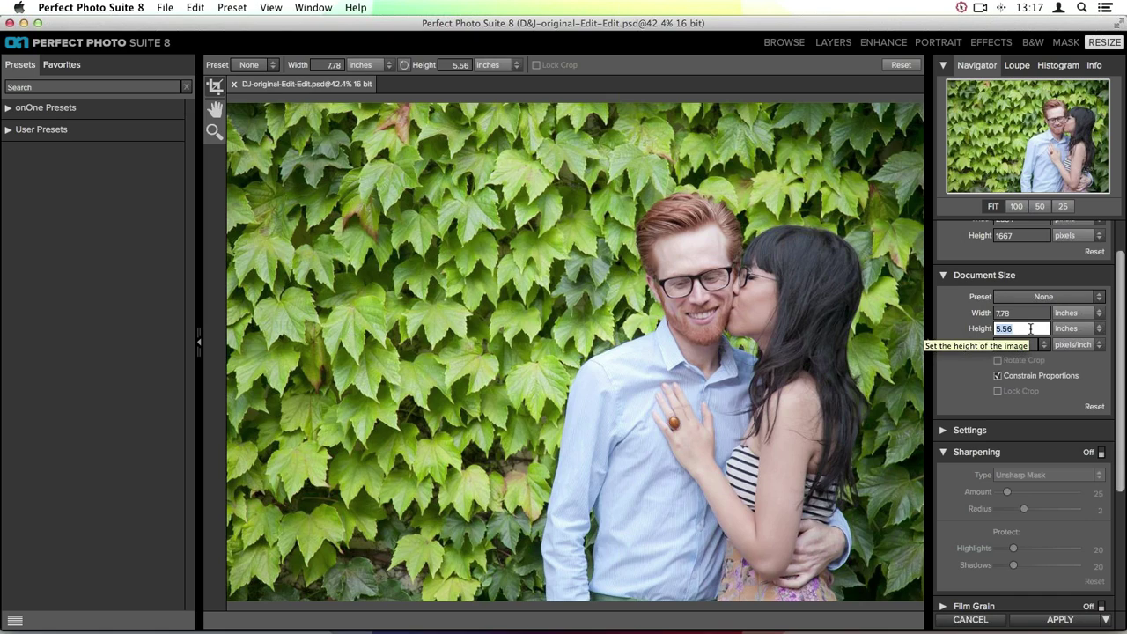
type("20")
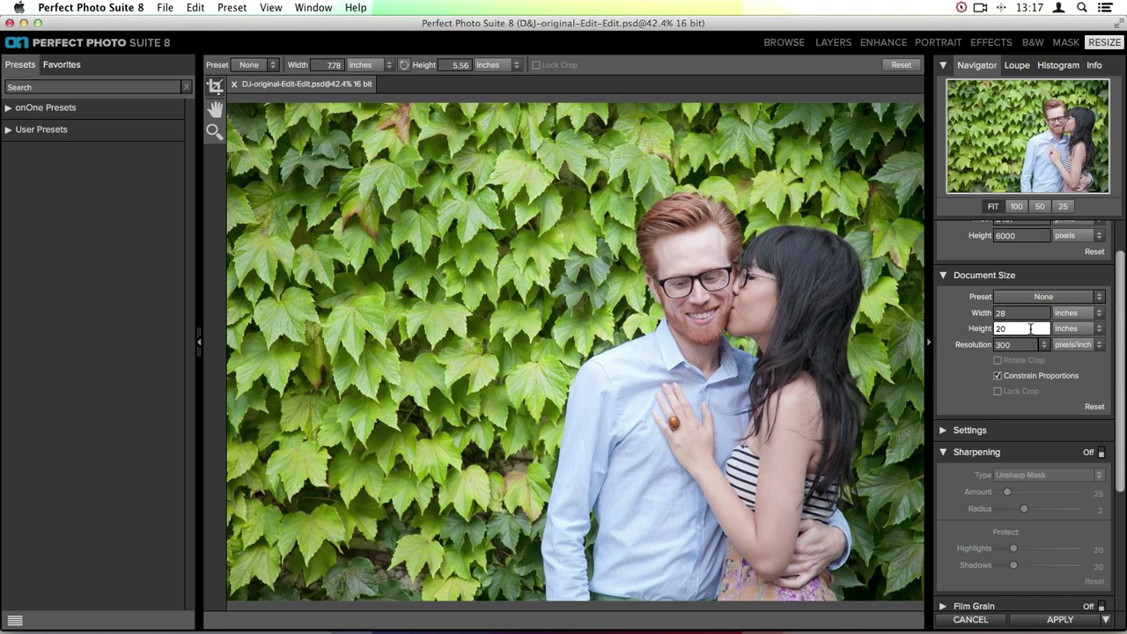
Keep the resolution unit at pixels/inch and set the document resolution to the 240ppi Epson Large Format preset.
scroll(1031, 329, "down", 2)
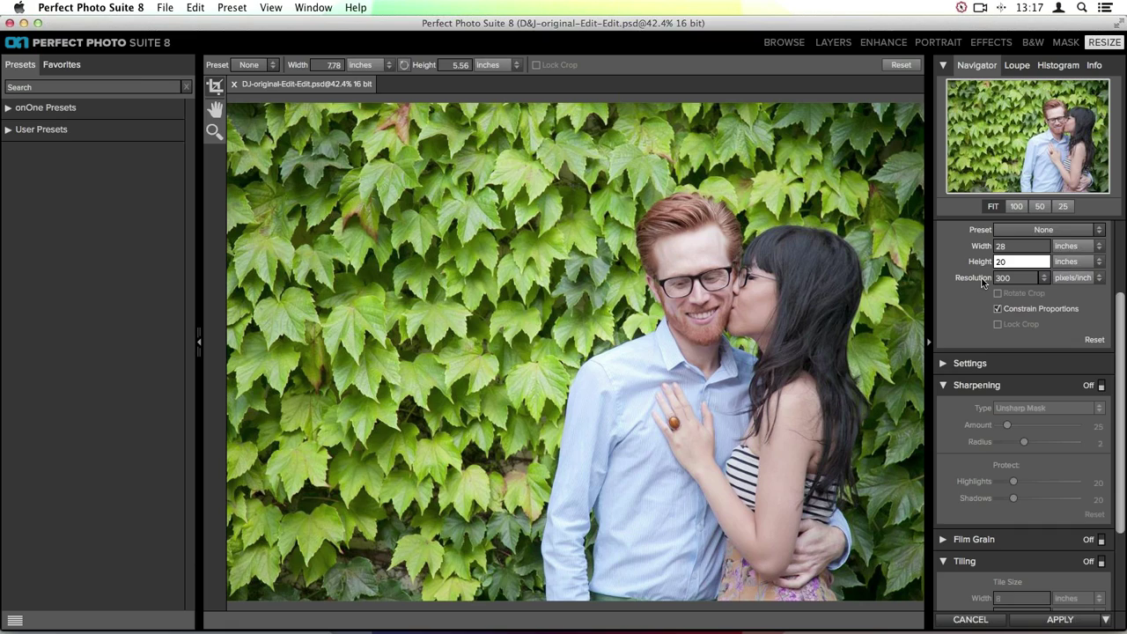
left_click(1099, 280)
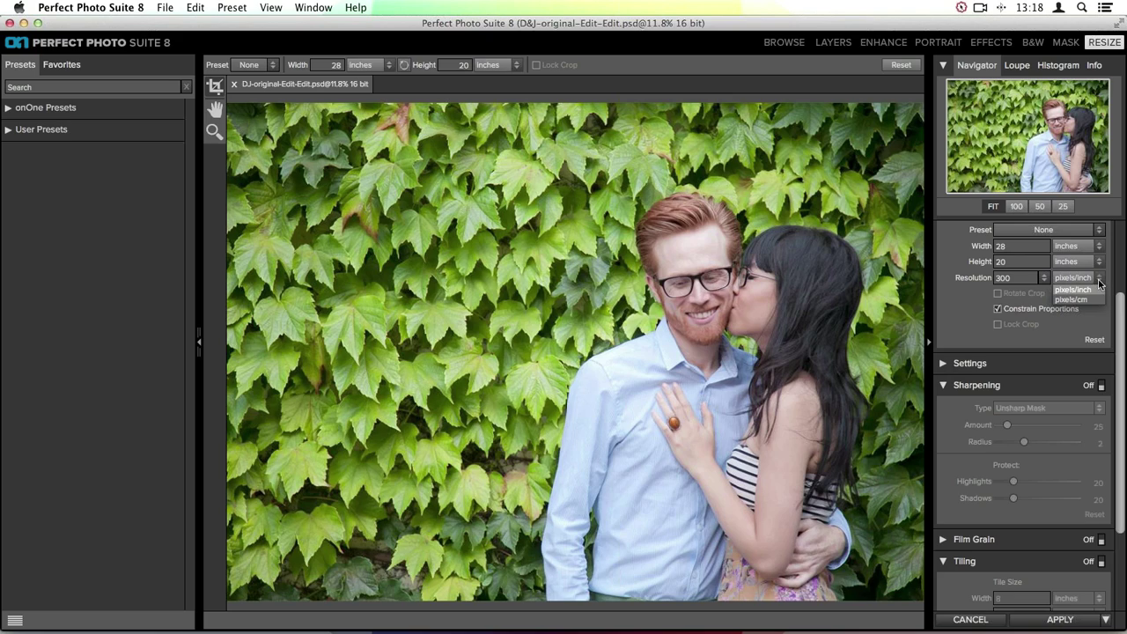
left_click(1089, 293)
left_click(1013, 277)
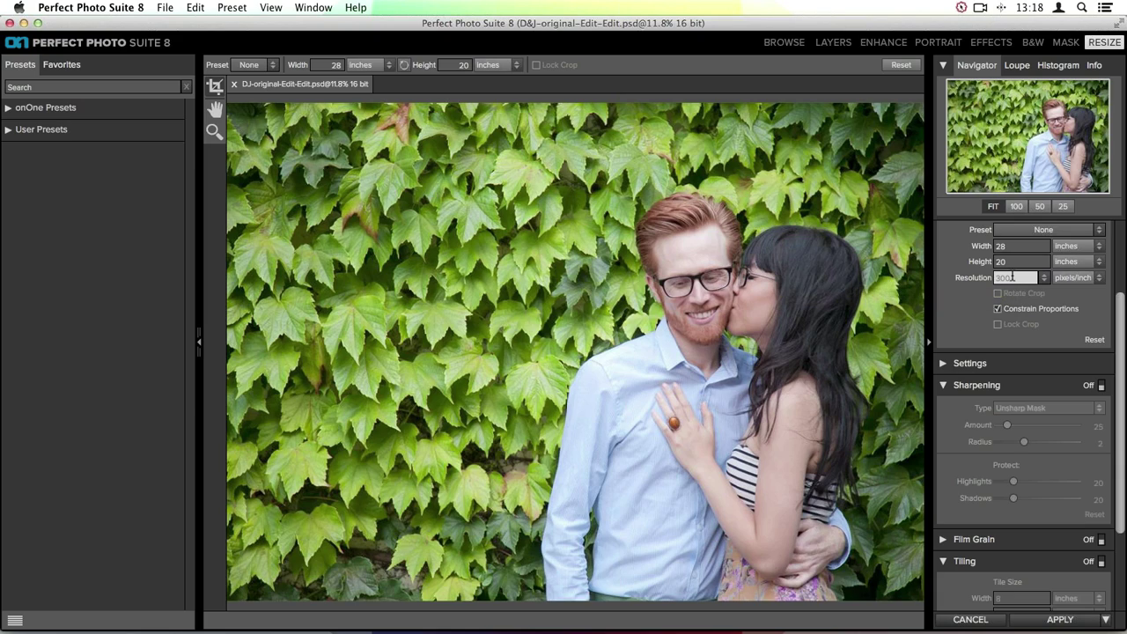
scroll(1013, 265, "up", 4)
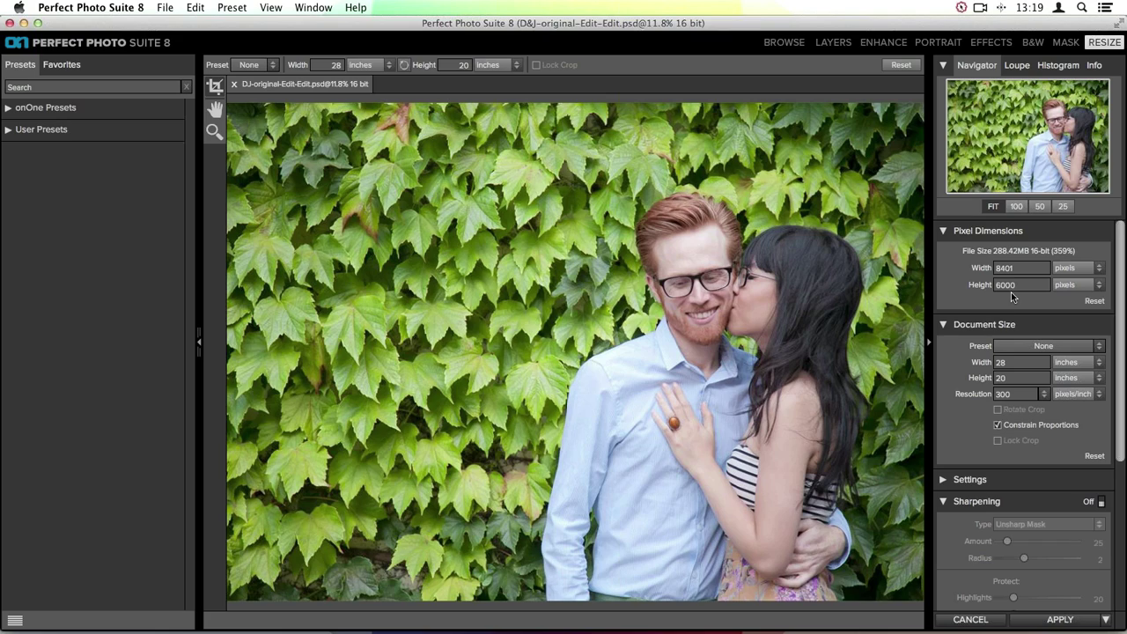
left_click(1017, 394)
left_click(1046, 396)
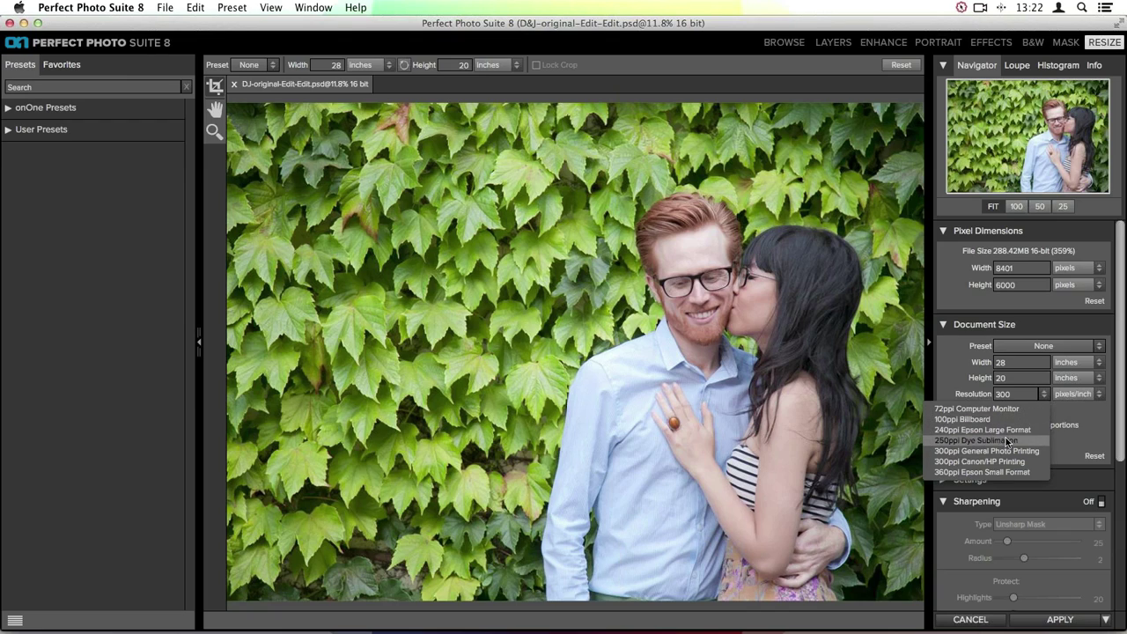
left_click(993, 429)
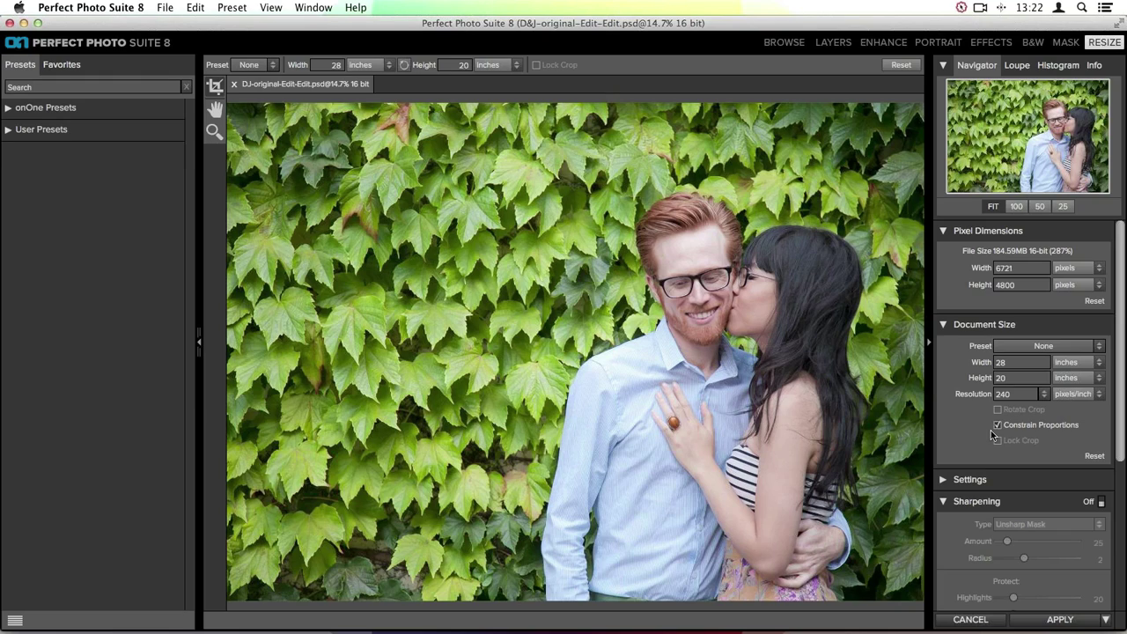
Turn on sharpening for the enlargement and choose the Progressive type.
scroll(1011, 331, "down", 5)
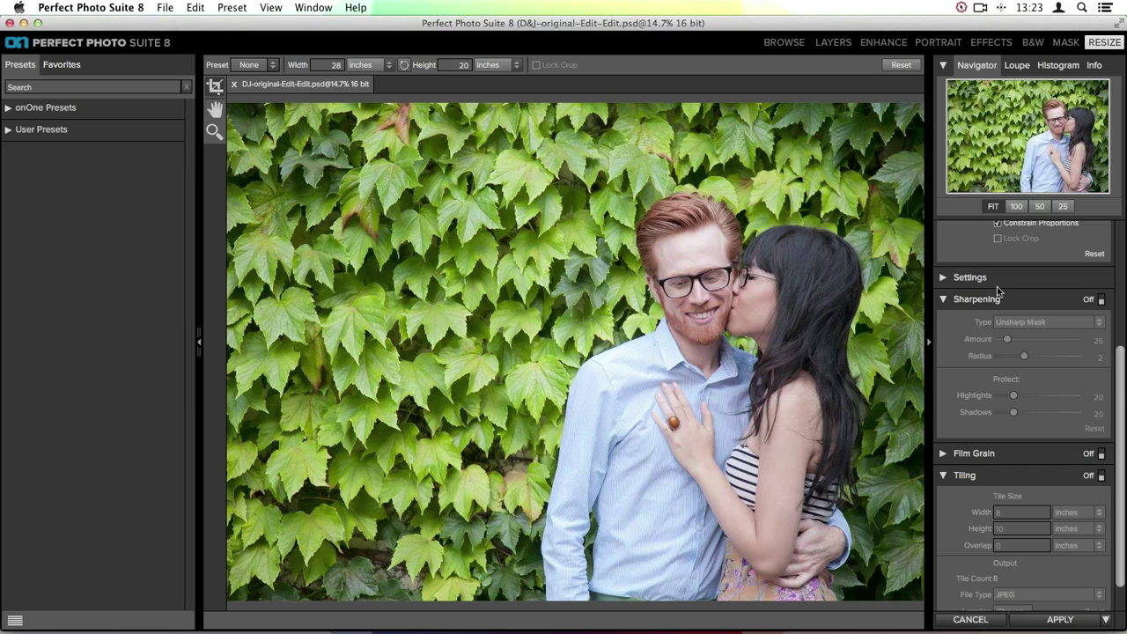
scroll(1000, 292, "up", 1)
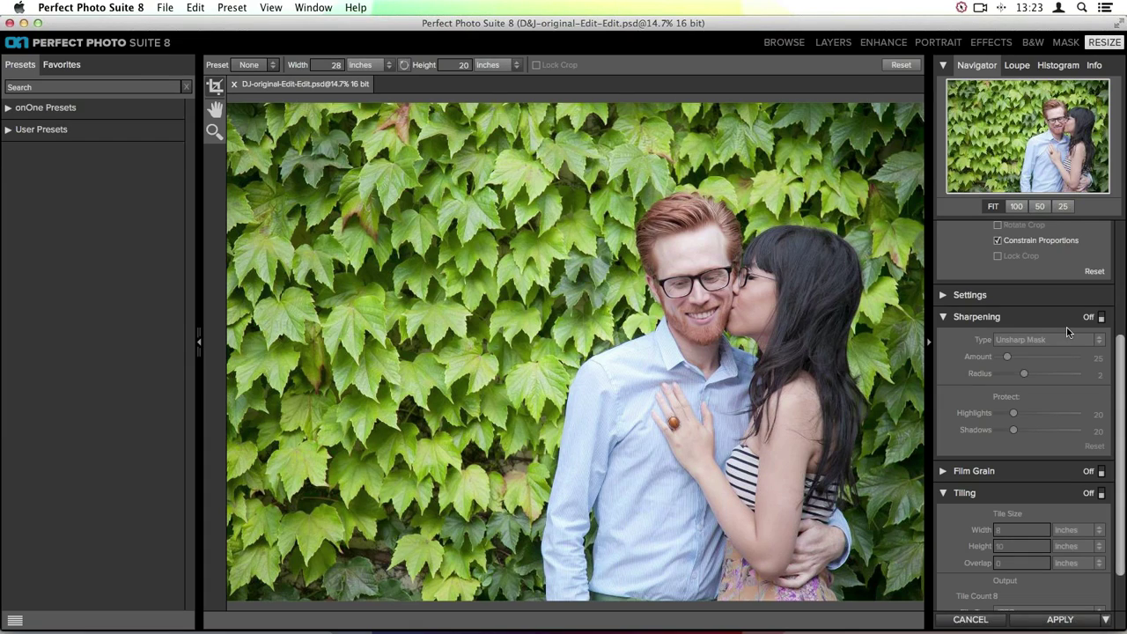
left_click(1039, 208)
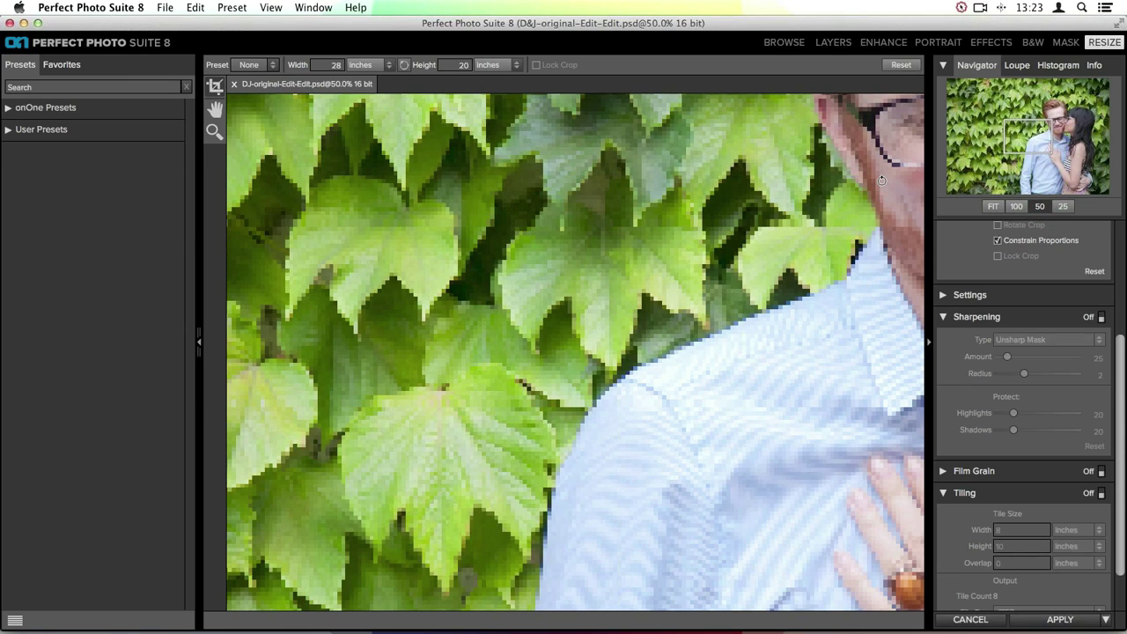
left_click_drag(882, 181, 546, 432)
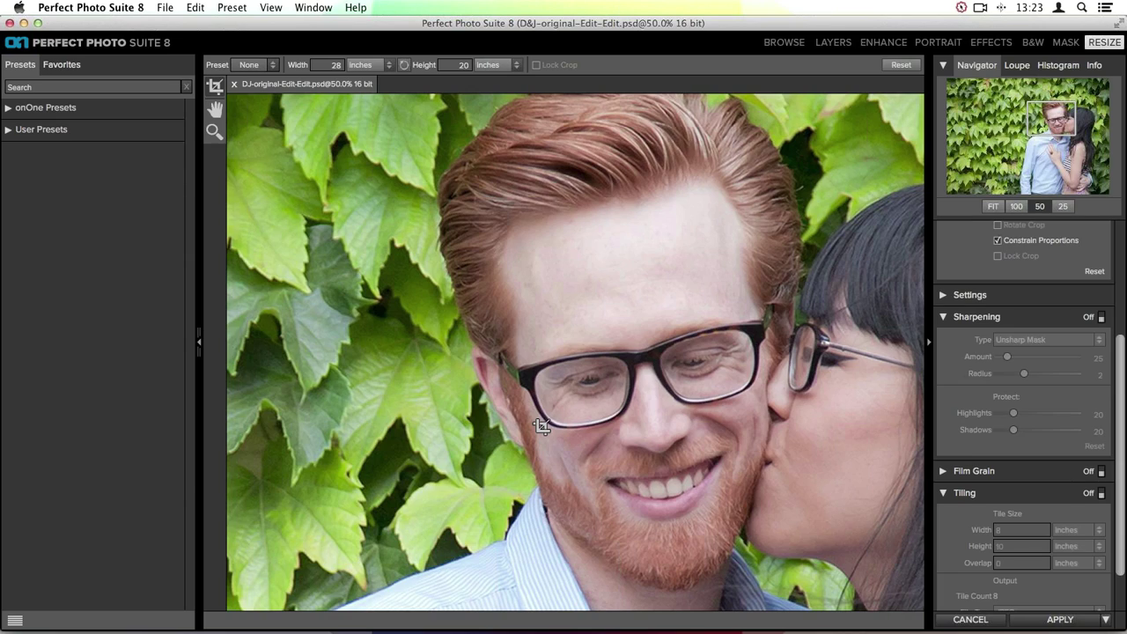
left_click(216, 110)
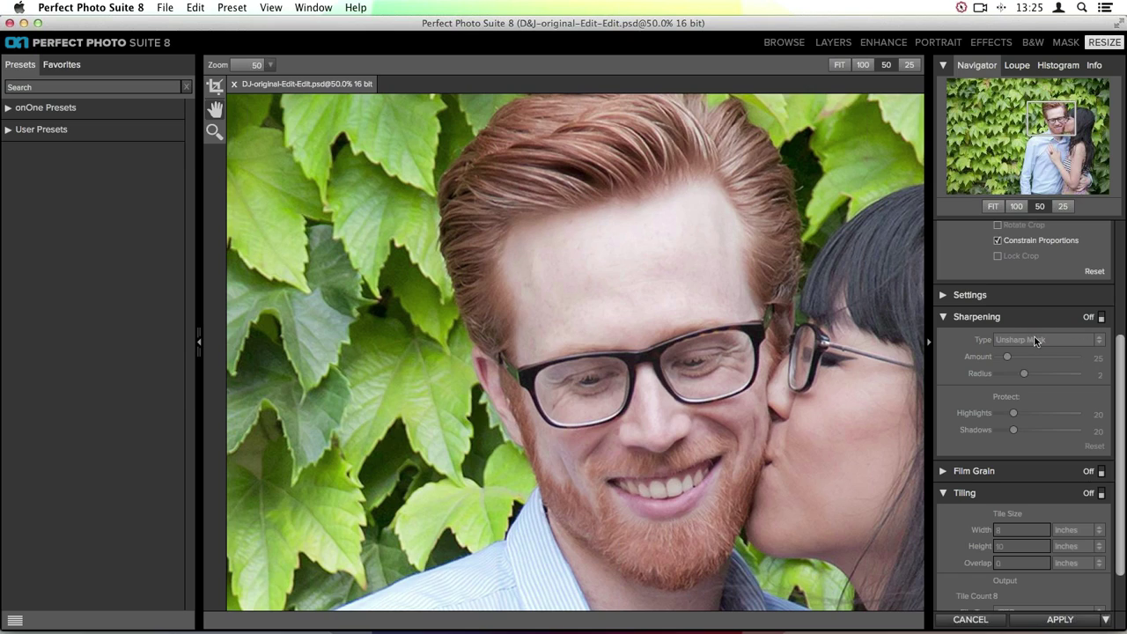
left_click(1102, 317)
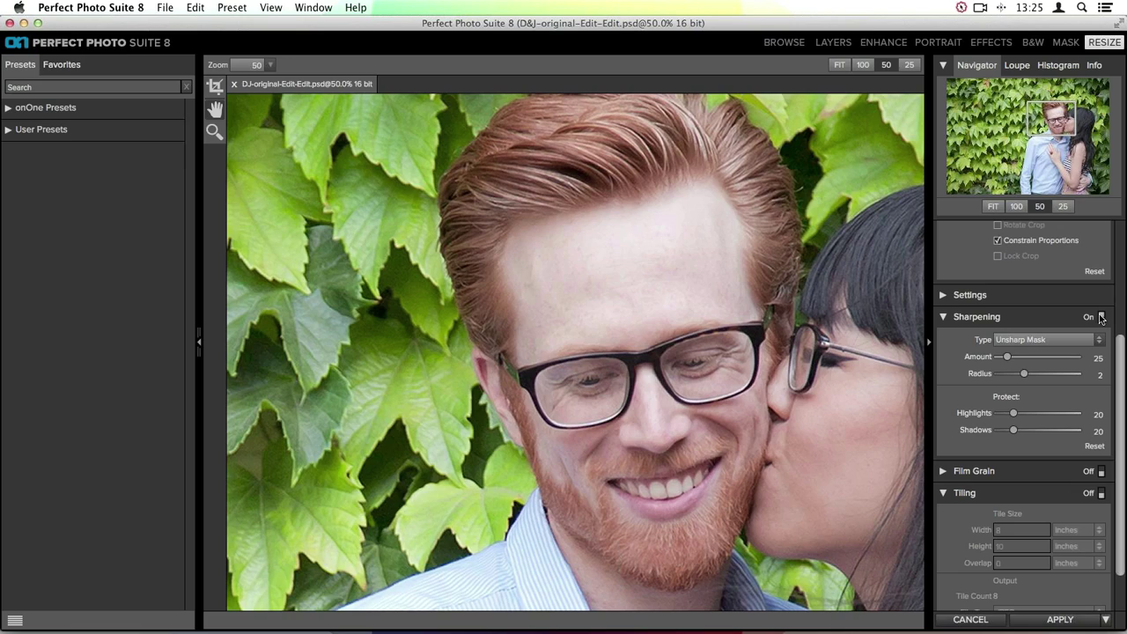
left_click(1047, 340)
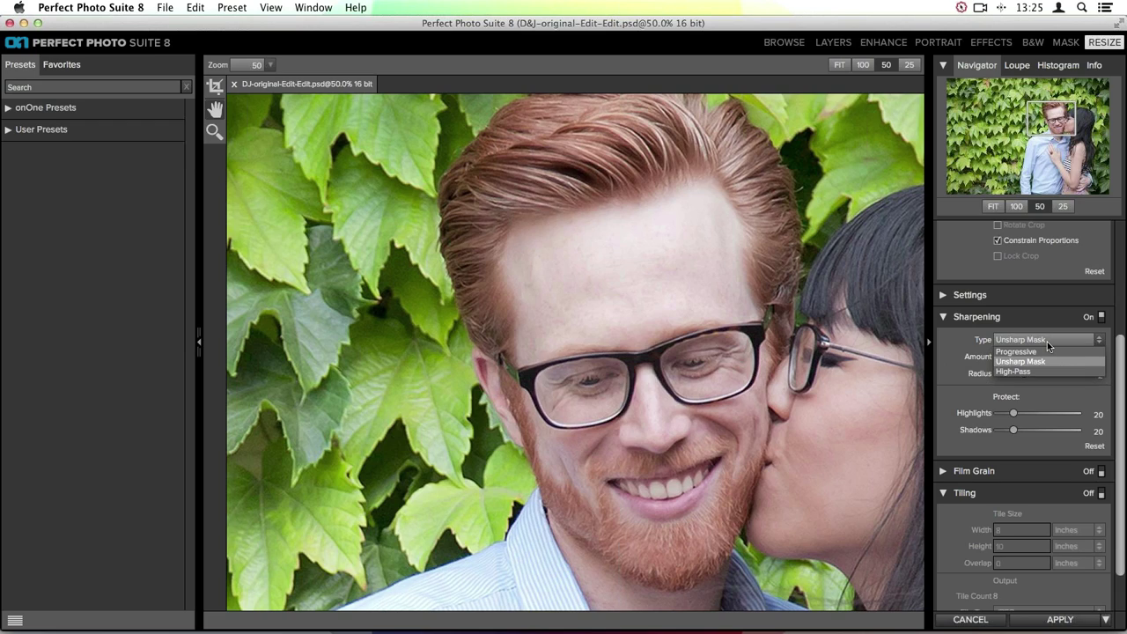
left_click(1047, 360)
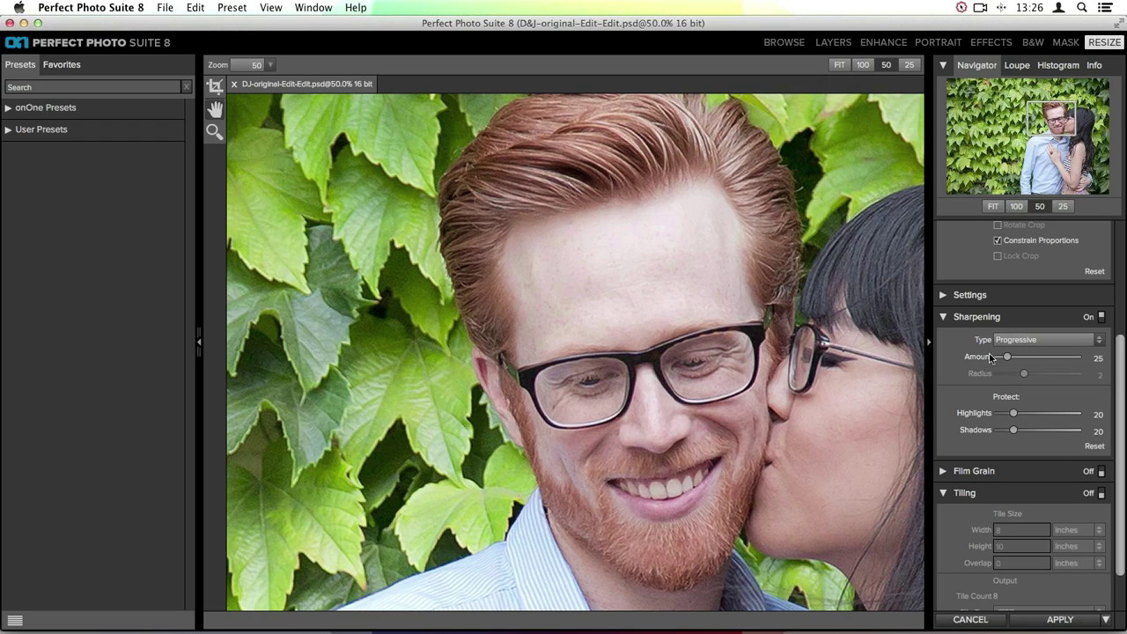
Set the Progressive sharpening amount to 14 and compare the couple's faces with sharpening off and on.
left_click_drag(1008, 356, 991, 361)
left_click(998, 358)
left_click_drag(998, 358, 1017, 361)
left_click_drag(1014, 357, 1005, 359)
left_click_drag(1004, 358, 1002, 358)
left_click(1102, 319)
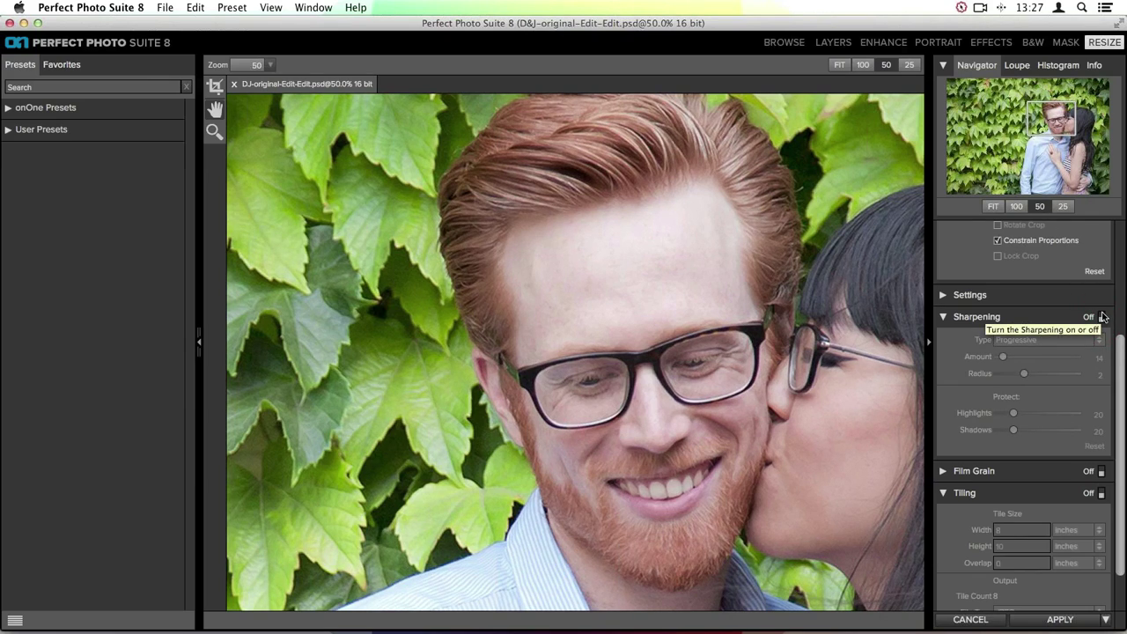
left_click(1103, 317)
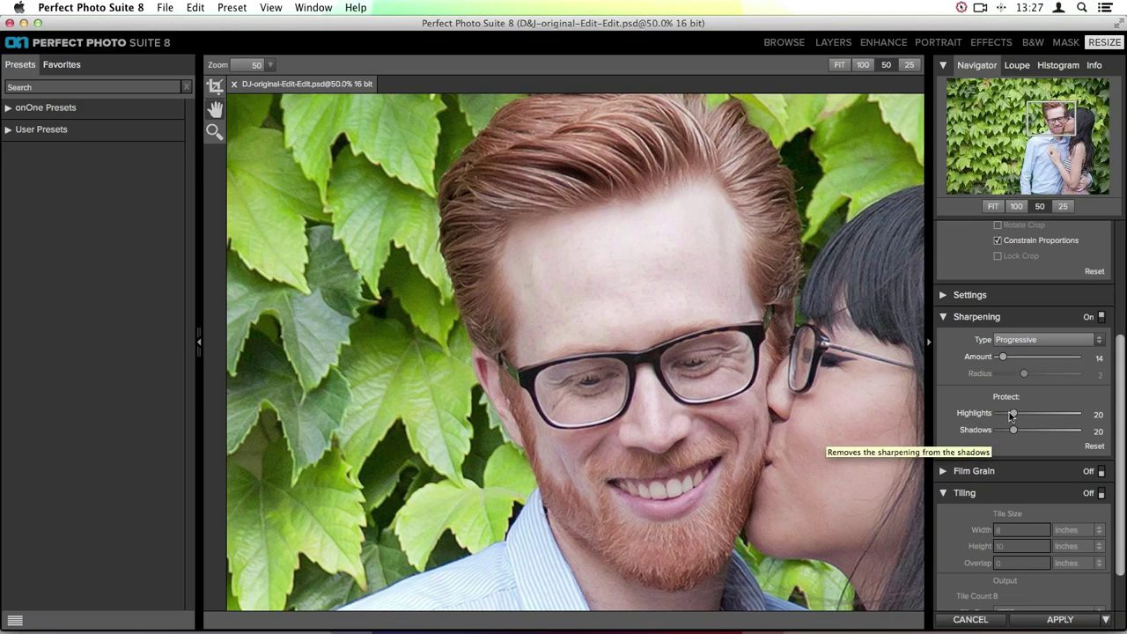
Try sharpening protection at 0 for highlights and shadows, and set it to 59 for highlights and 80 for shadows.
left_click_drag(1013, 413, 998, 413)
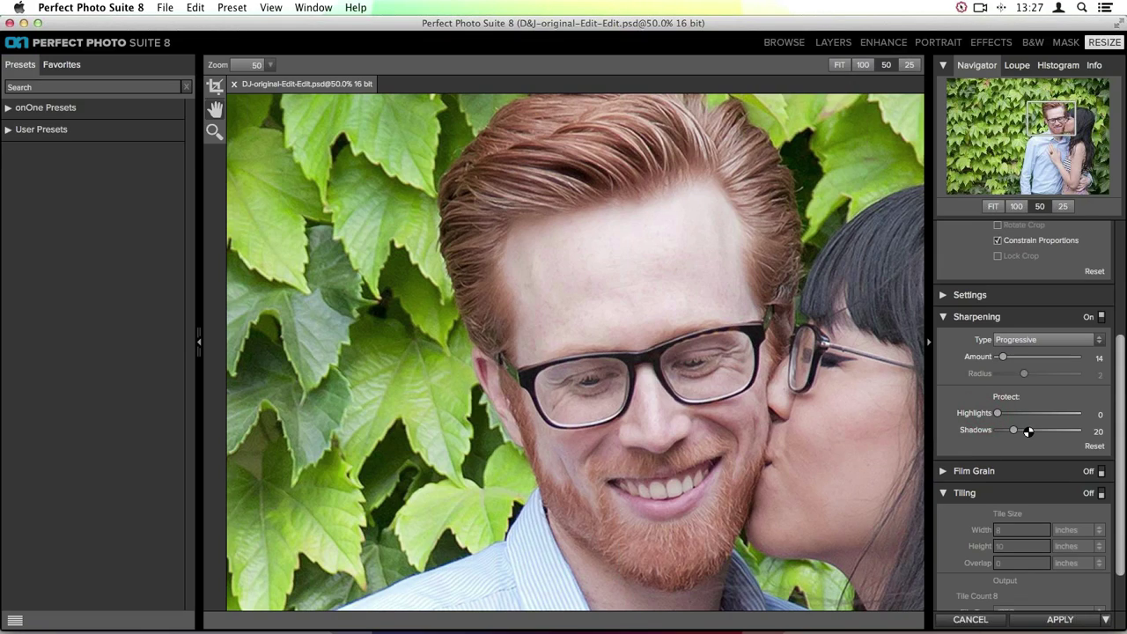
left_click_drag(1013, 431, 984, 430)
left_click_drag(1040, 116, 1058, 106)
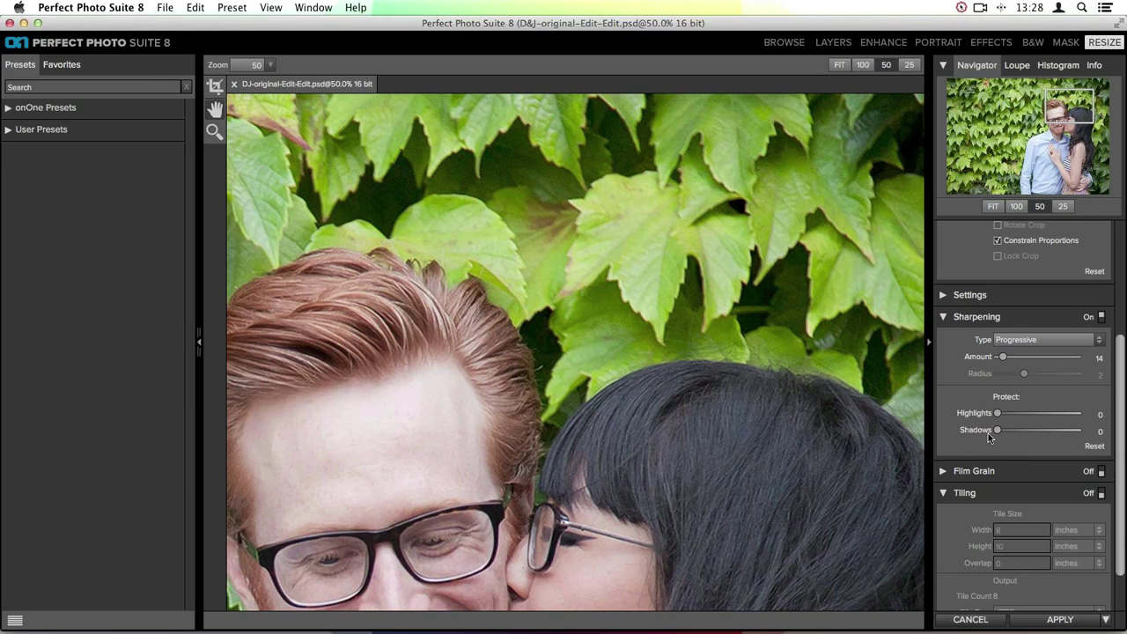
left_click_drag(999, 431, 1065, 431)
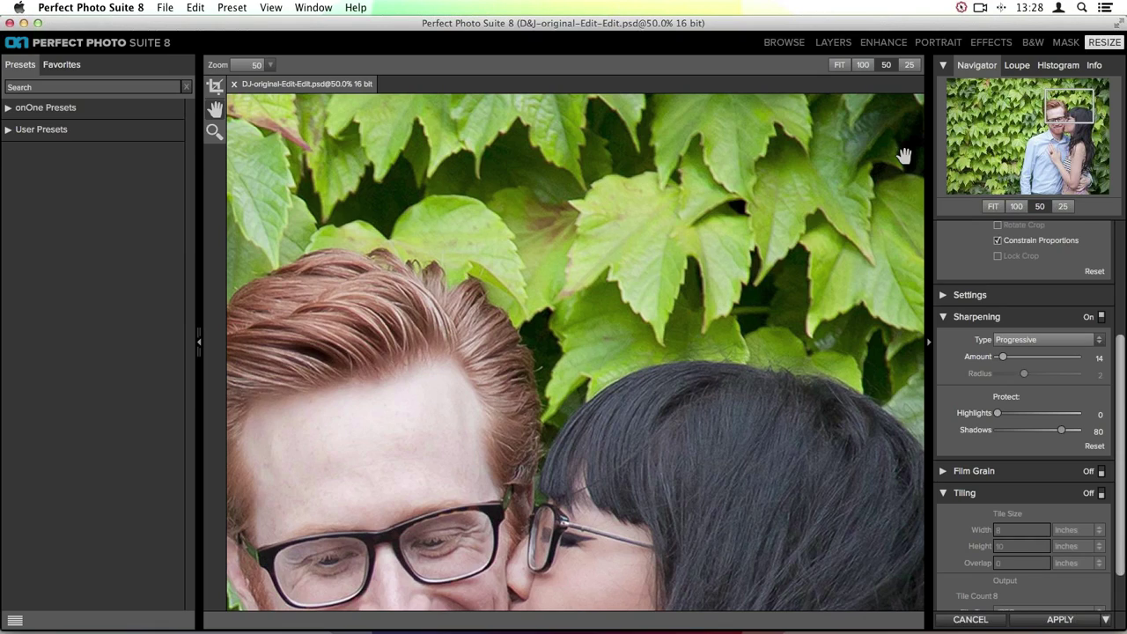
left_click_drag(998, 415, 1048, 416)
left_click_drag(543, 499, 614, 341)
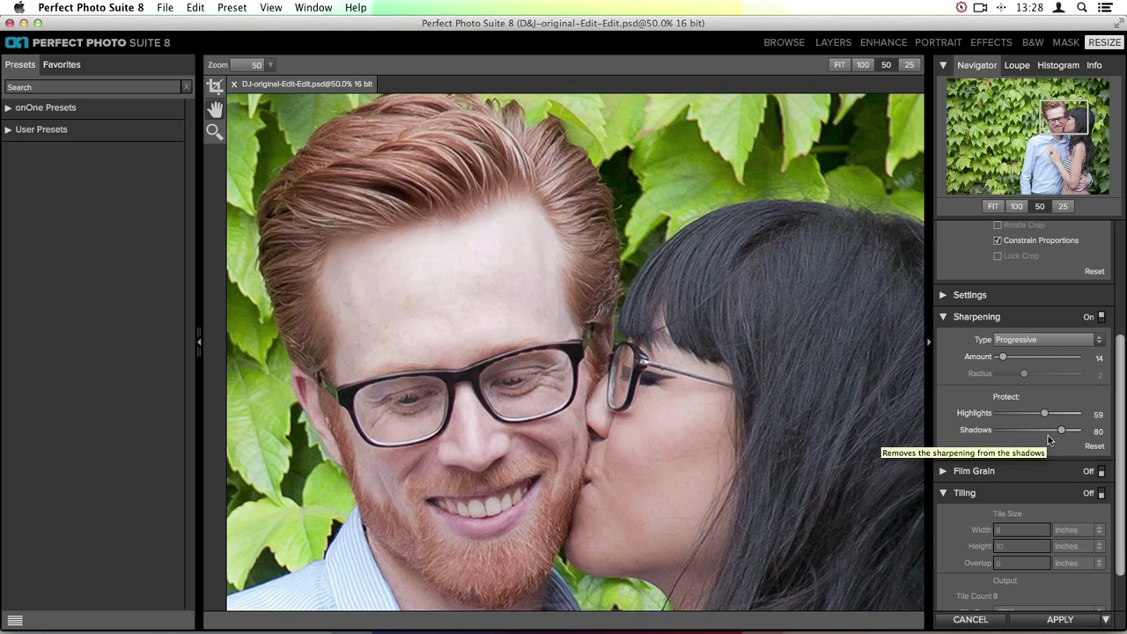
Switch the sharpening type to Unsharp Mask and raise the amount to 111.
left_click(1009, 342)
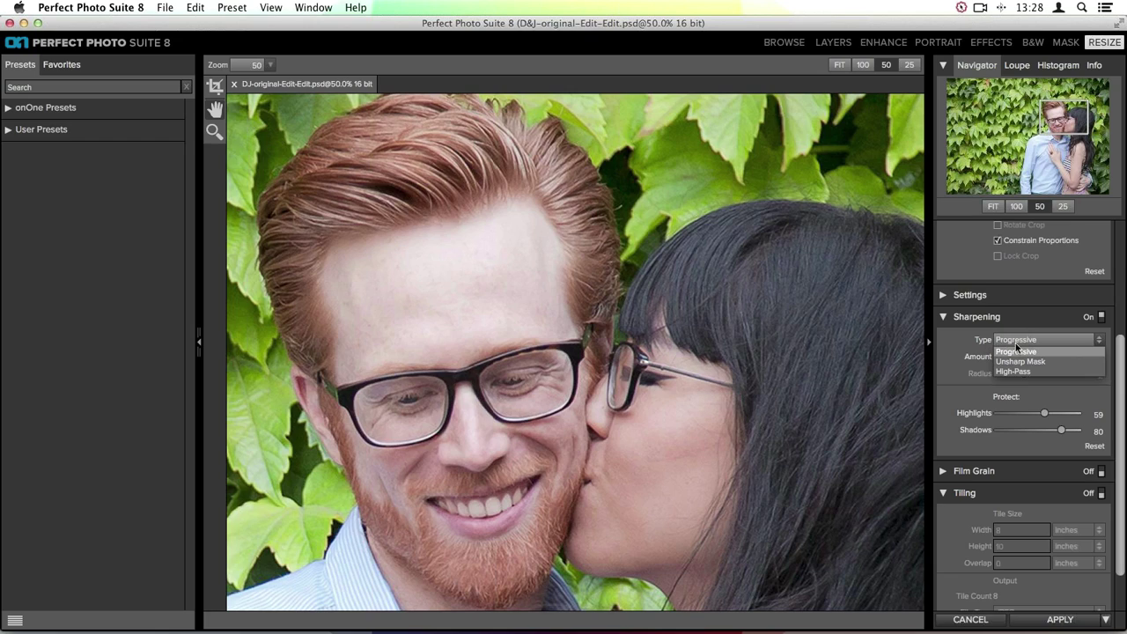
left_click(1030, 361)
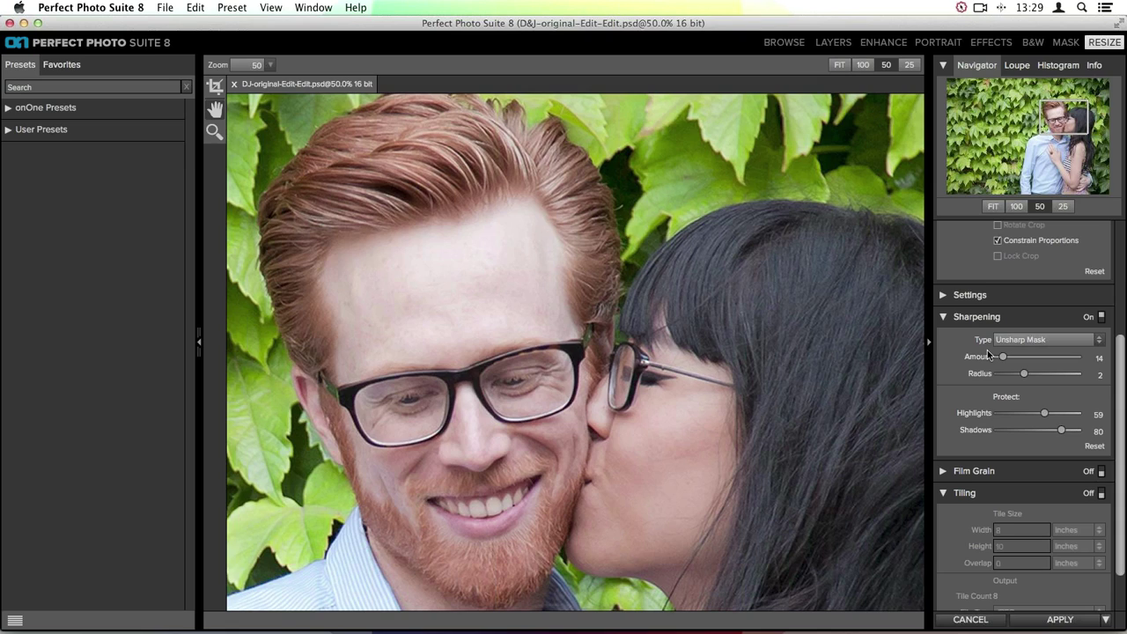
left_click_drag(1002, 356, 1042, 360)
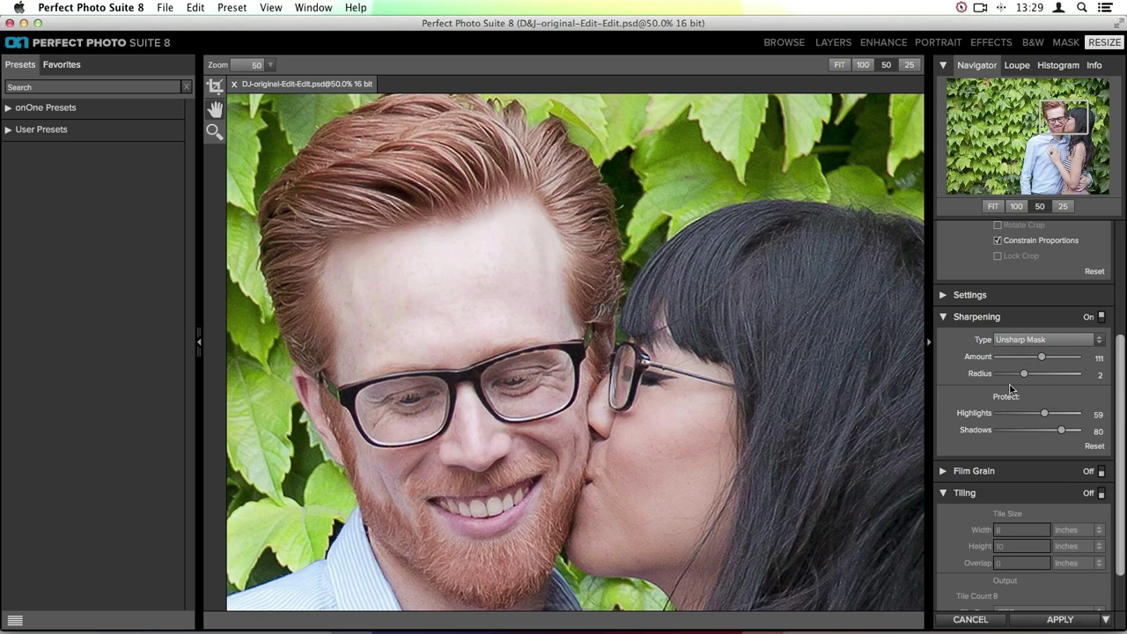
Try an Unsharp Mask radius of 4, and settle on a radius of 2 and an amount of 65.
left_click_drag(1023, 375, 1007, 378)
left_click(1098, 358)
left_click_drag(998, 375, 1077, 374)
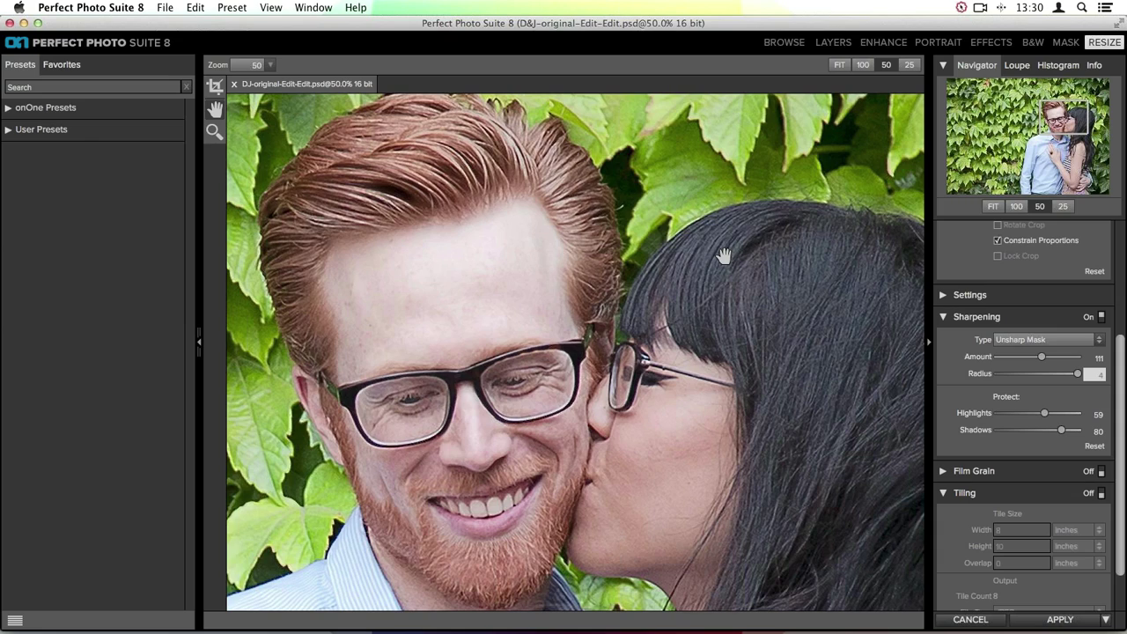
left_click(1020, 375)
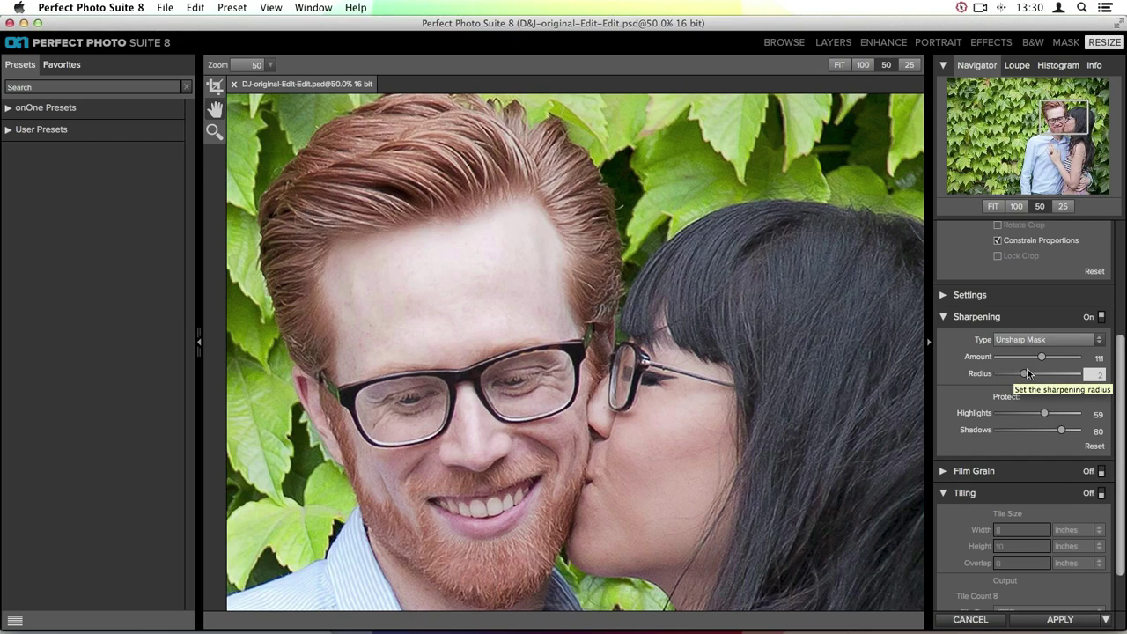
left_click_drag(1043, 357, 1024, 357)
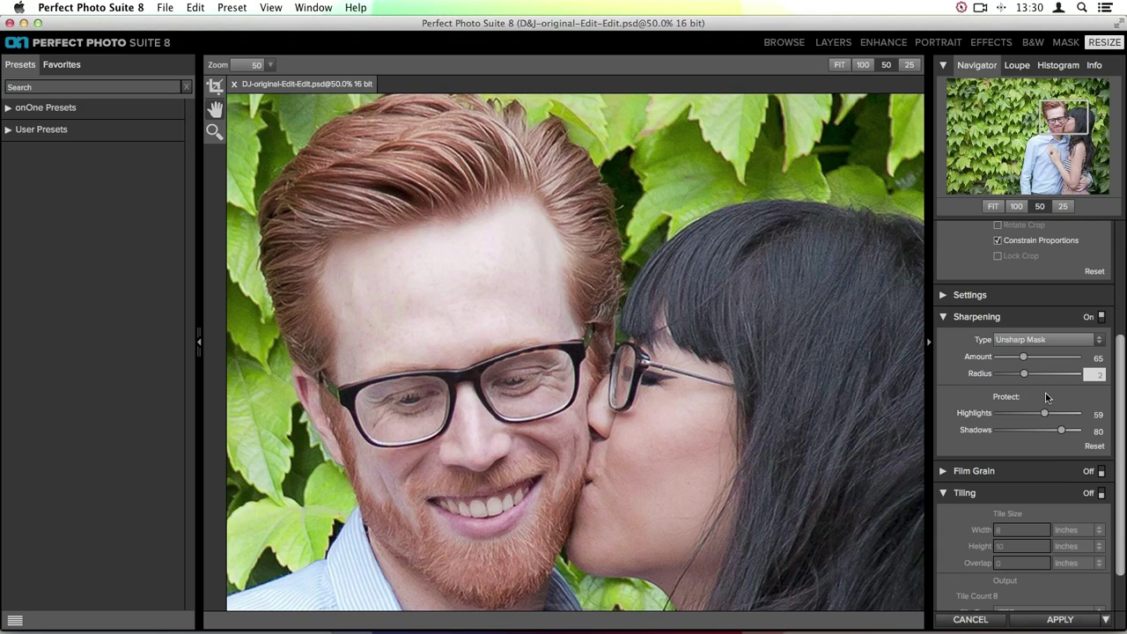
left_click(991, 206)
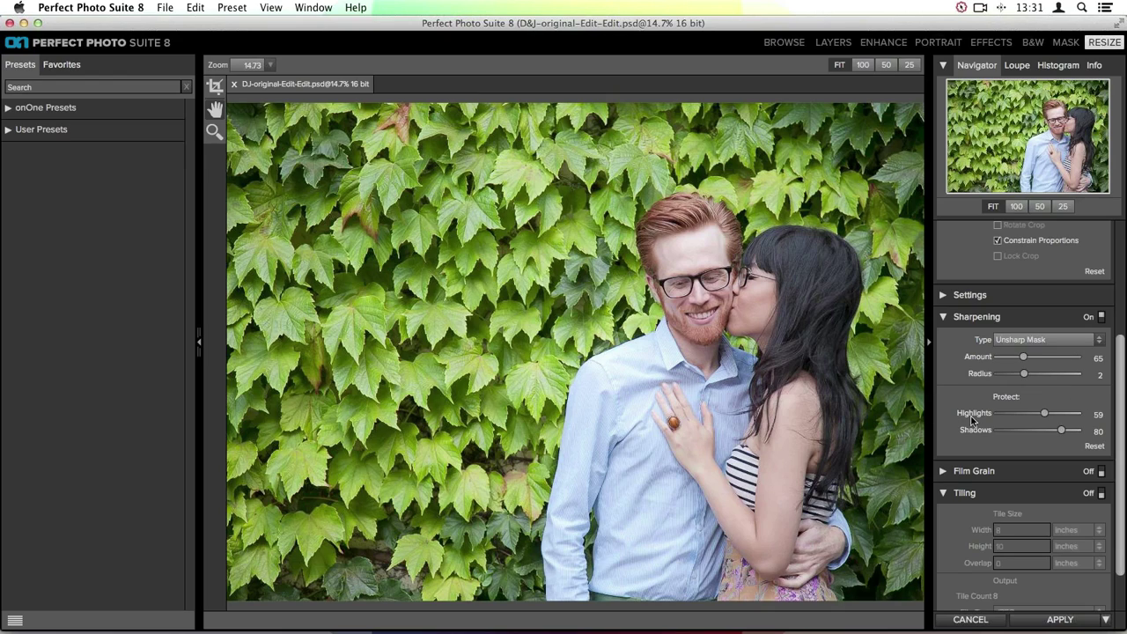
Collapse the Pixel Dimensions, Document Size and Sharpening settings.
scroll(972, 420, "up", 5)
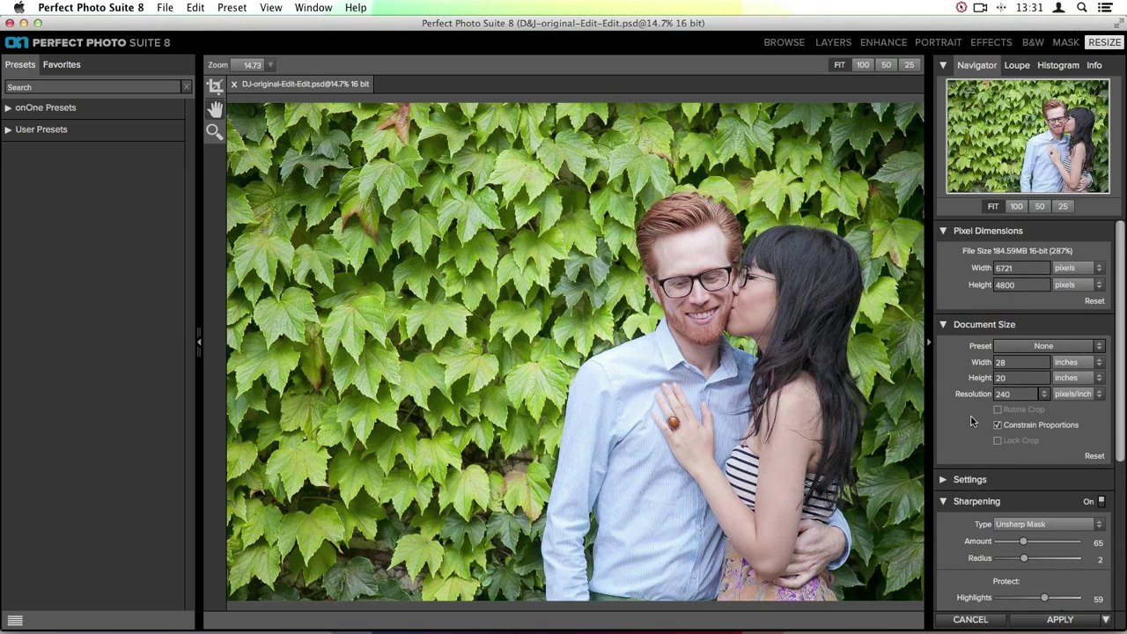
left_click(946, 231)
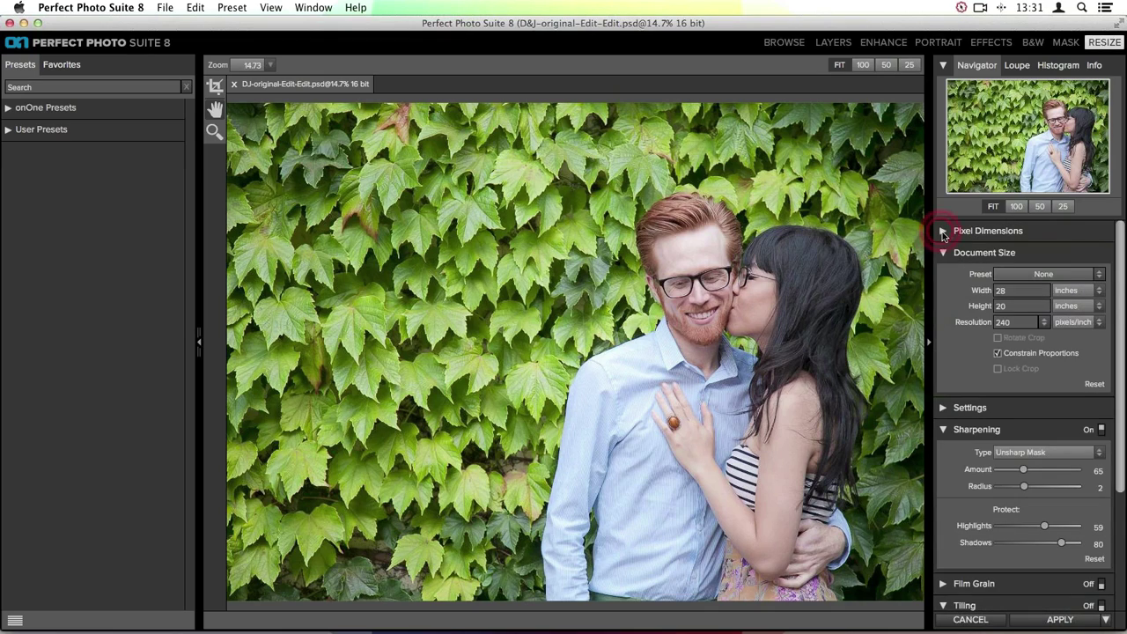
left_click(945, 253)
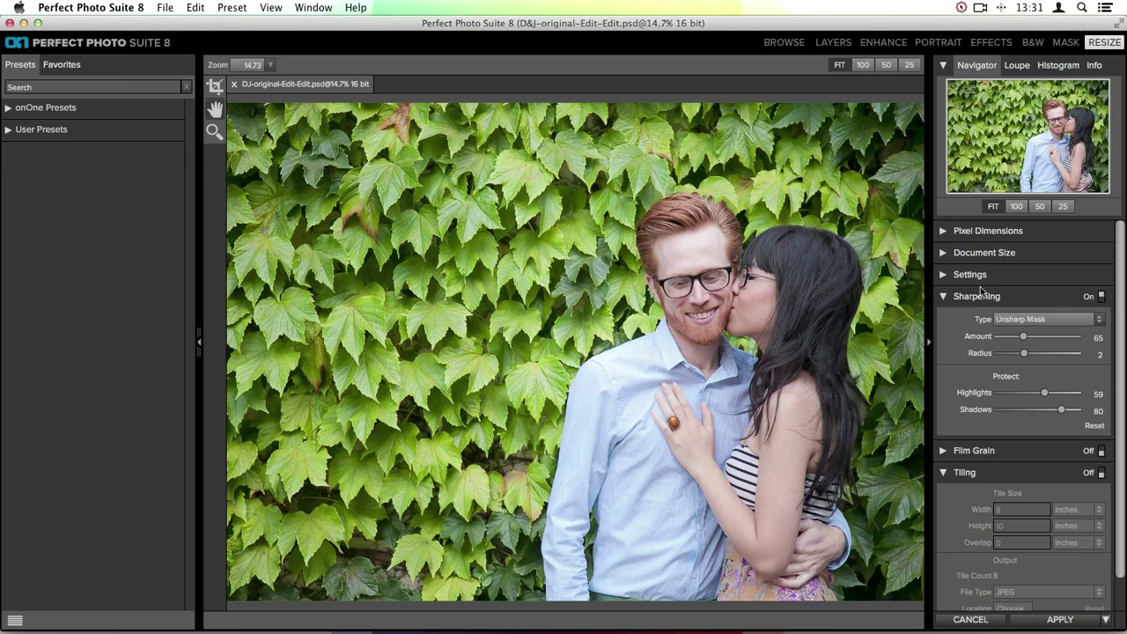
scroll(948, 286, "down", 1)
left_click(944, 280)
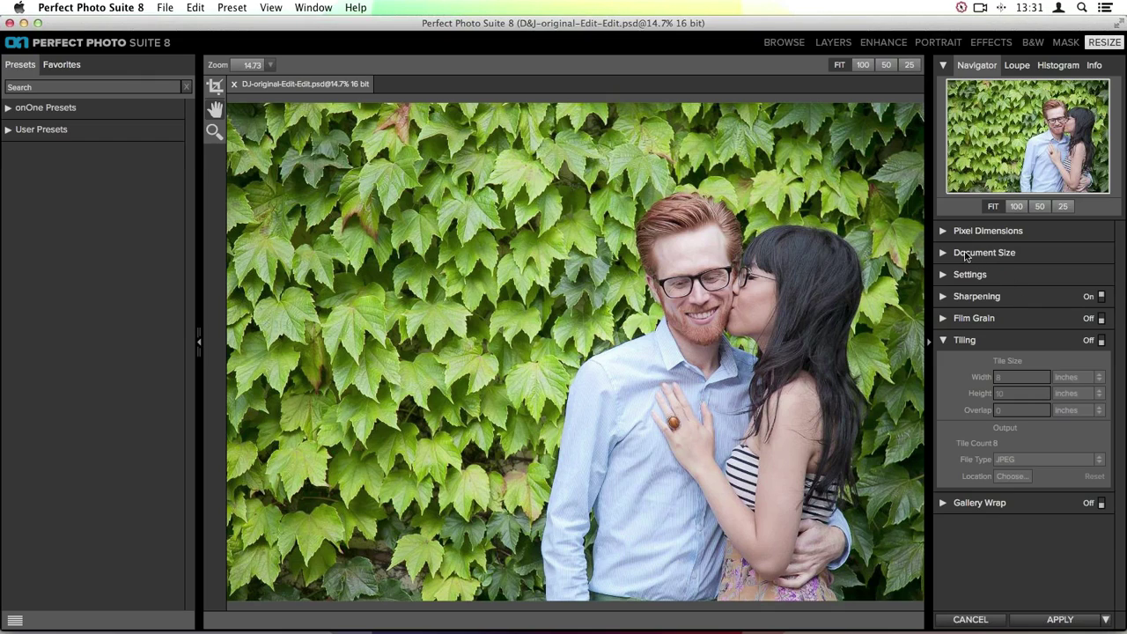
Expand the Document Size settings again and turn on Tiling.
left_click(942, 253)
scroll(1061, 393, "down", 1)
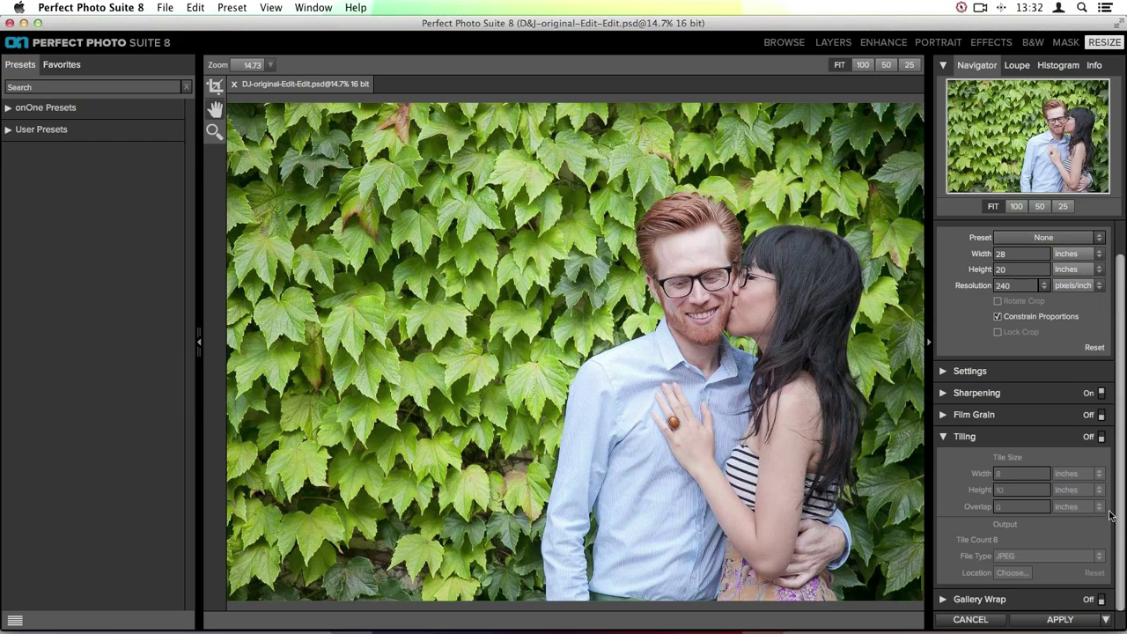
left_click(1098, 437)
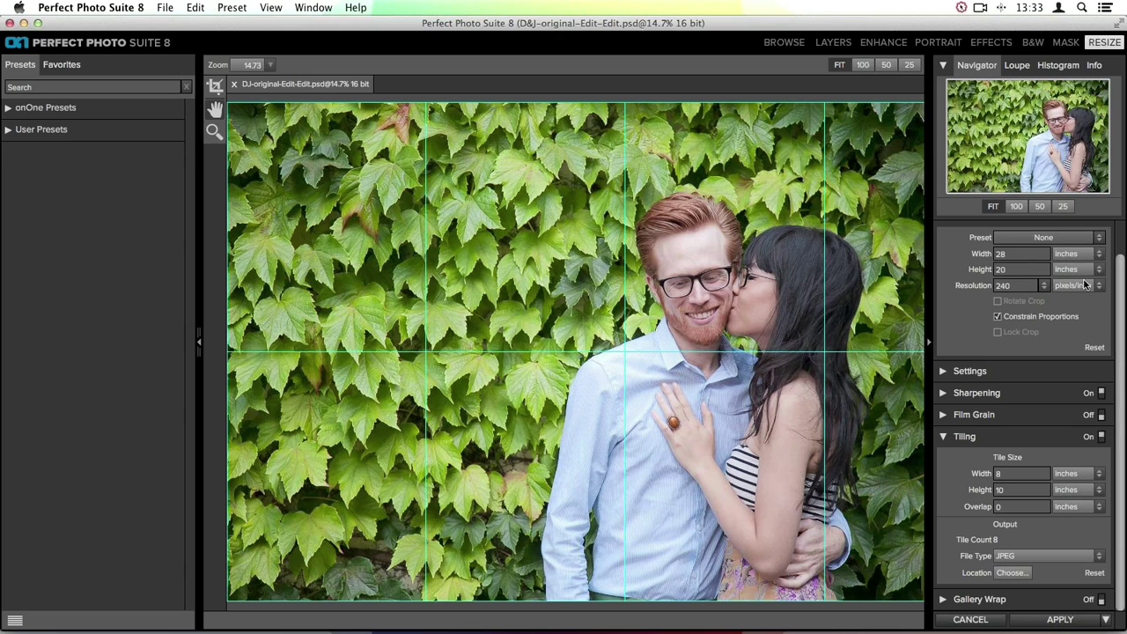
Set the tile size to 7 inches wide and 5 inches high.
left_click(1022, 473)
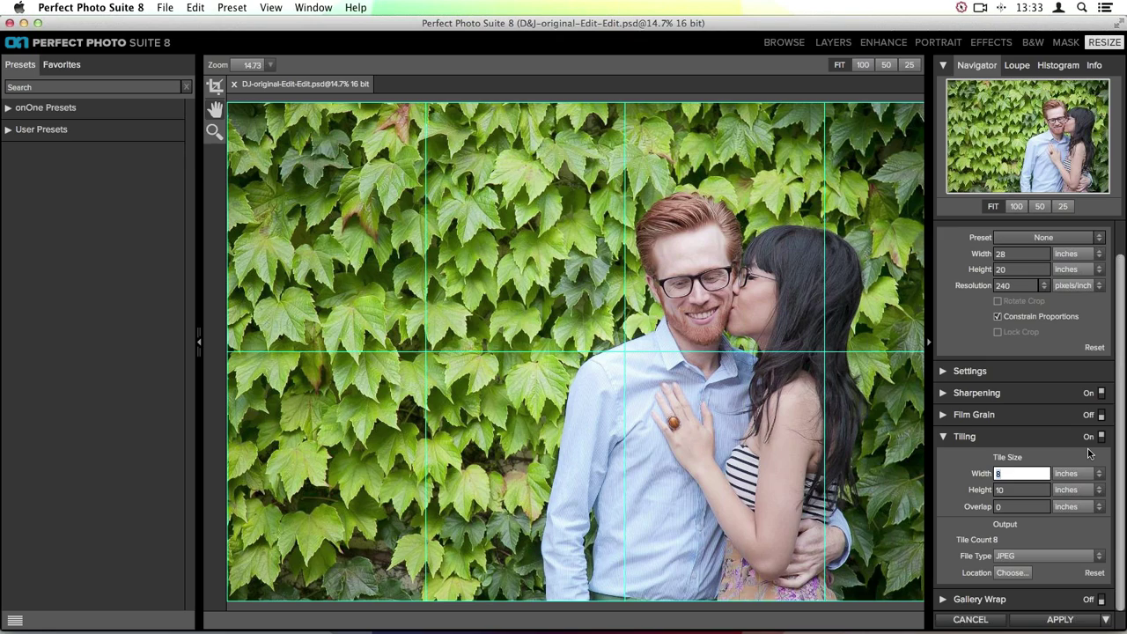
type("7")
left_click(1010, 490)
left_click_drag(1013, 489, 989, 492)
left_click(999, 491)
double_click(998, 491)
type("5")
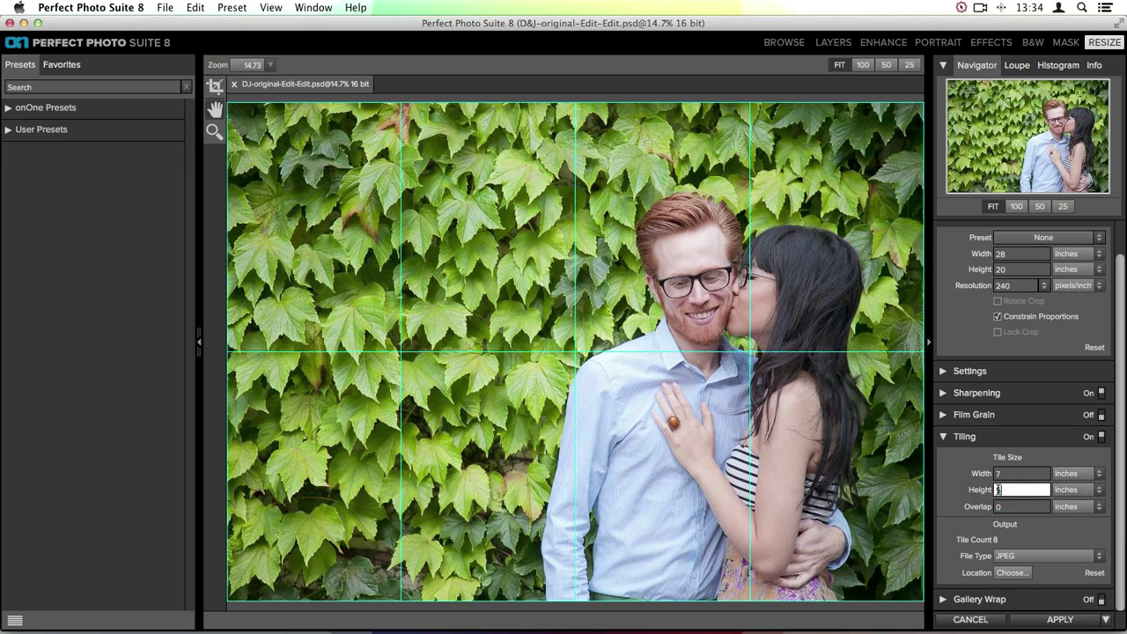
key("Tab")
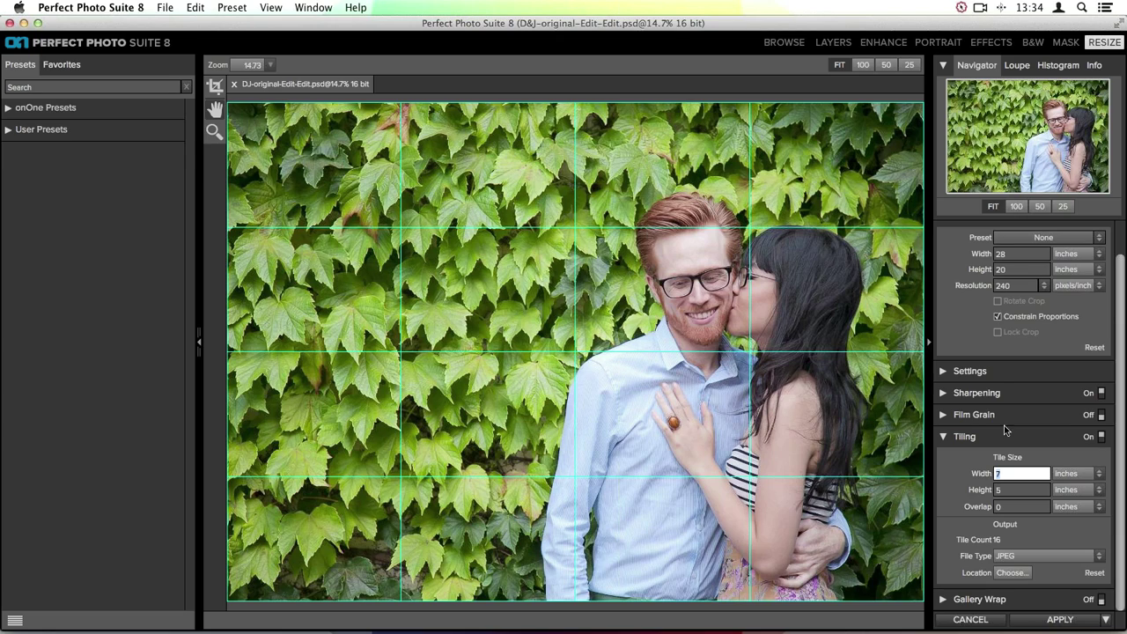
Set the tile height to 20 inches and the tile width to 14 inches.
left_click(1008, 490)
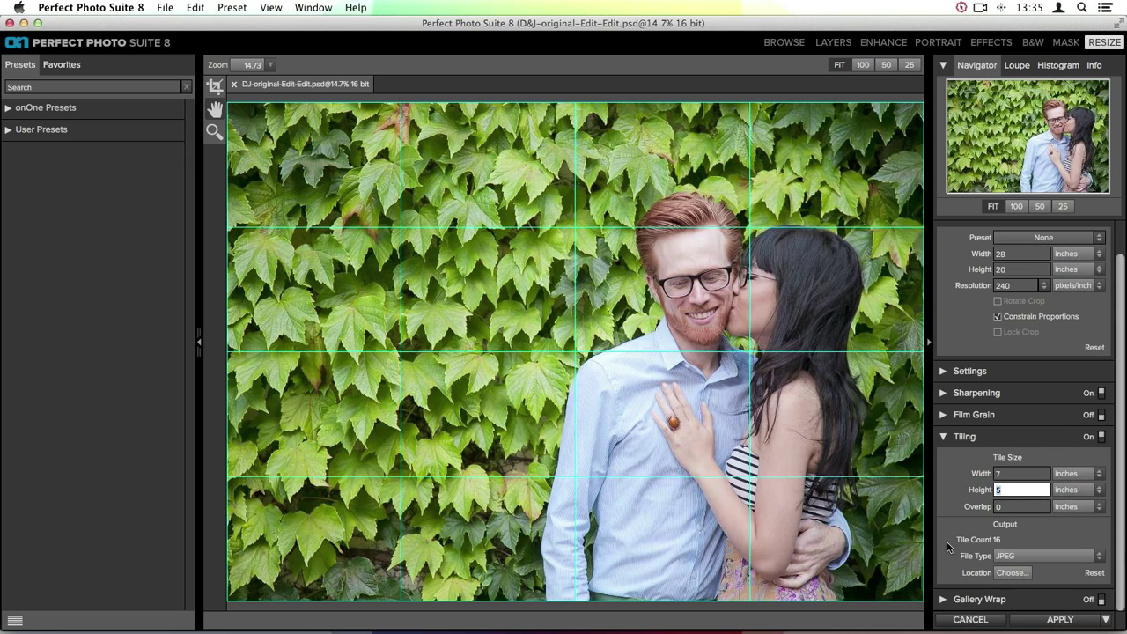
type("20")
left_click(1019, 474)
left_click_drag(1025, 474, 996, 474)
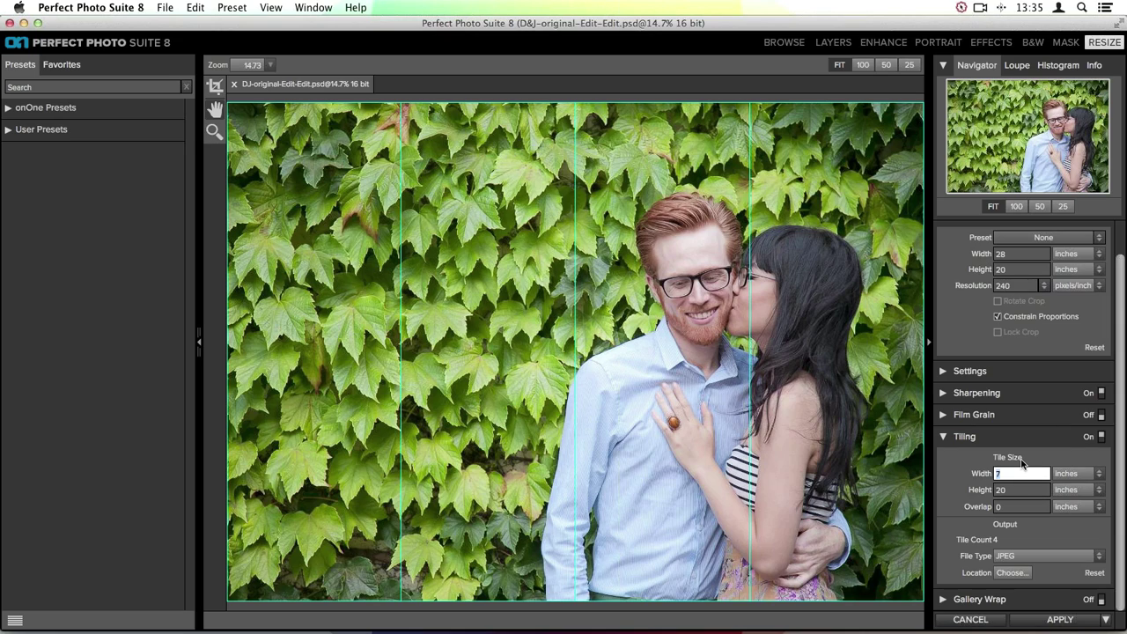
type("14")
key("Tab")
key("Tab")
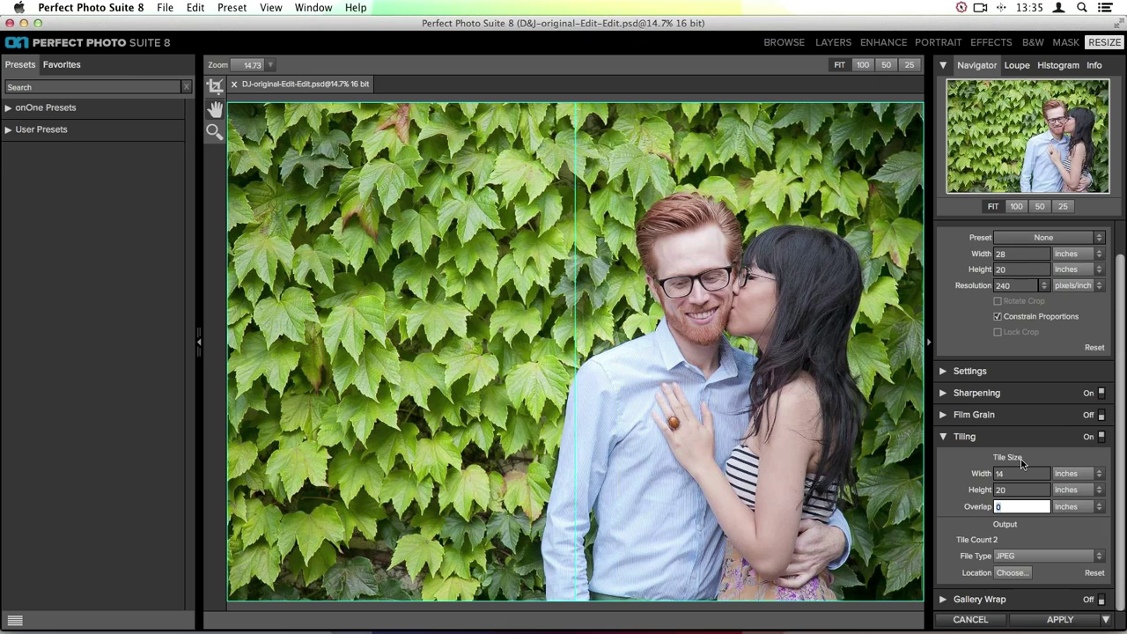
left_click(1048, 524)
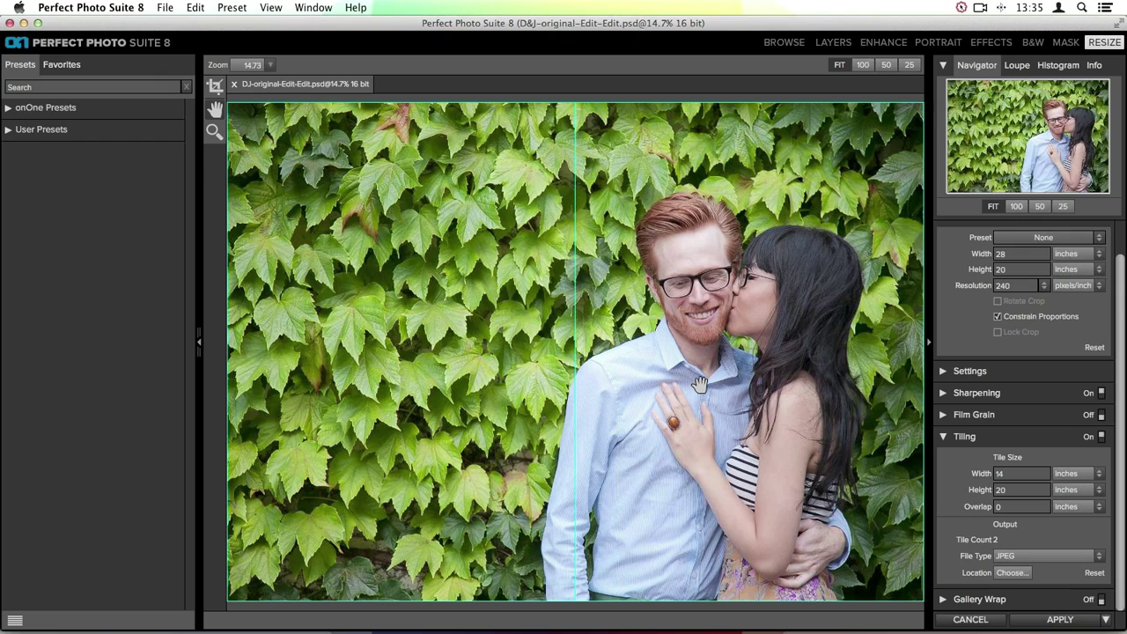
Set the tile output file type to TIFF and dismiss the software update notification.
left_click(1058, 560)
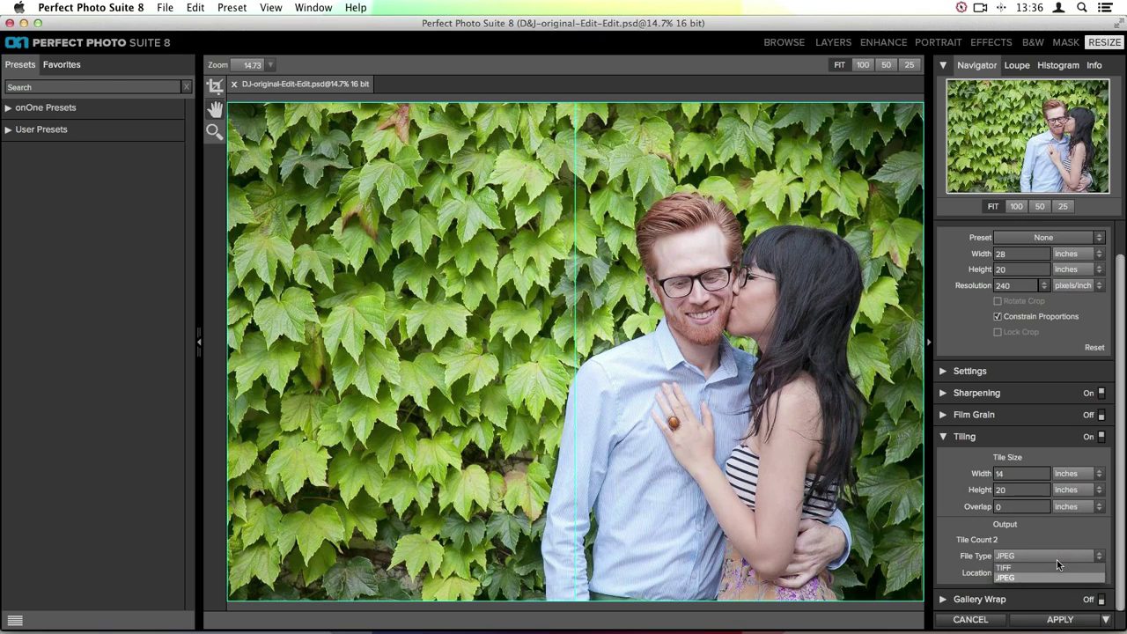
left_click(1031, 569)
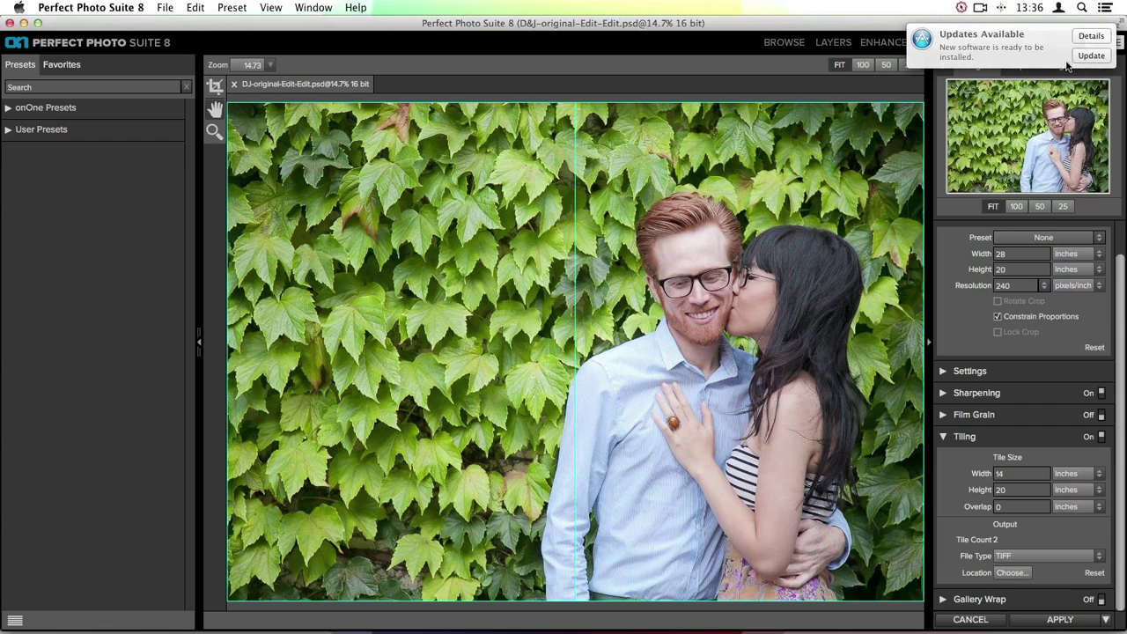
left_click_drag(1013, 52, 1094, 59)
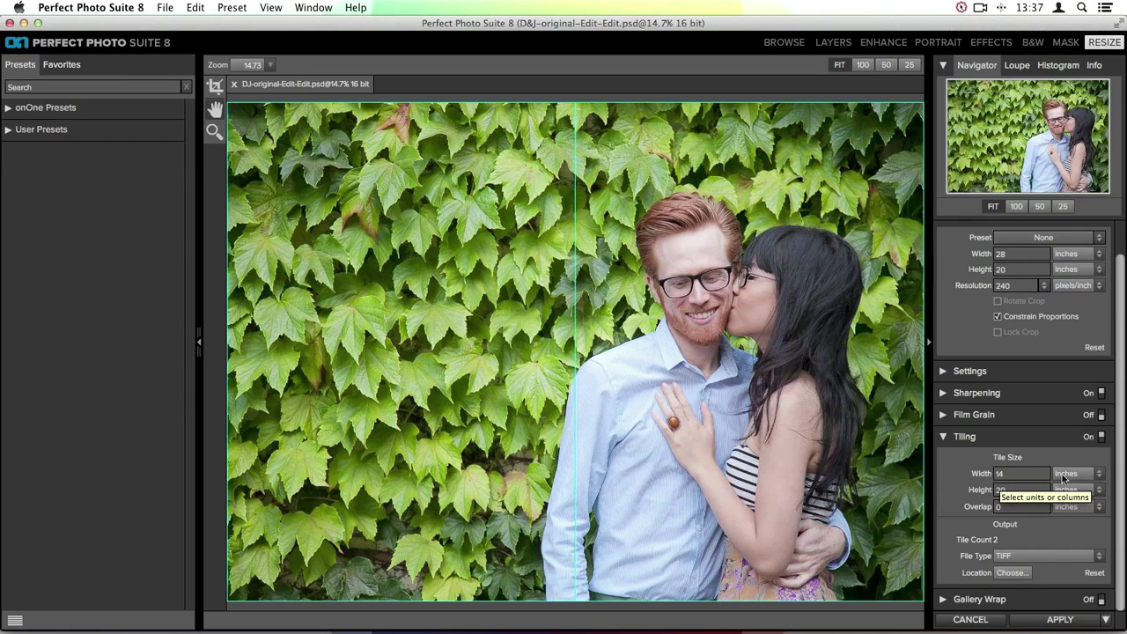
Change the tile size back to a 7-inch width and a 5-inch height.
left_click(1022, 474)
type("7")
left_click(1002, 489)
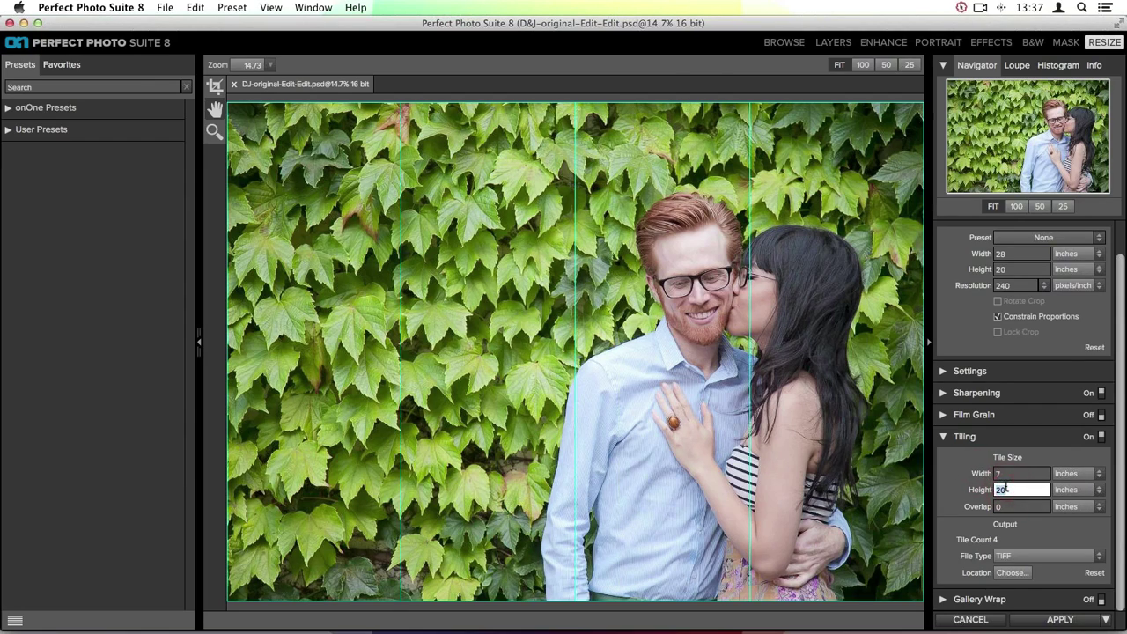
type("5")
key("Tab")
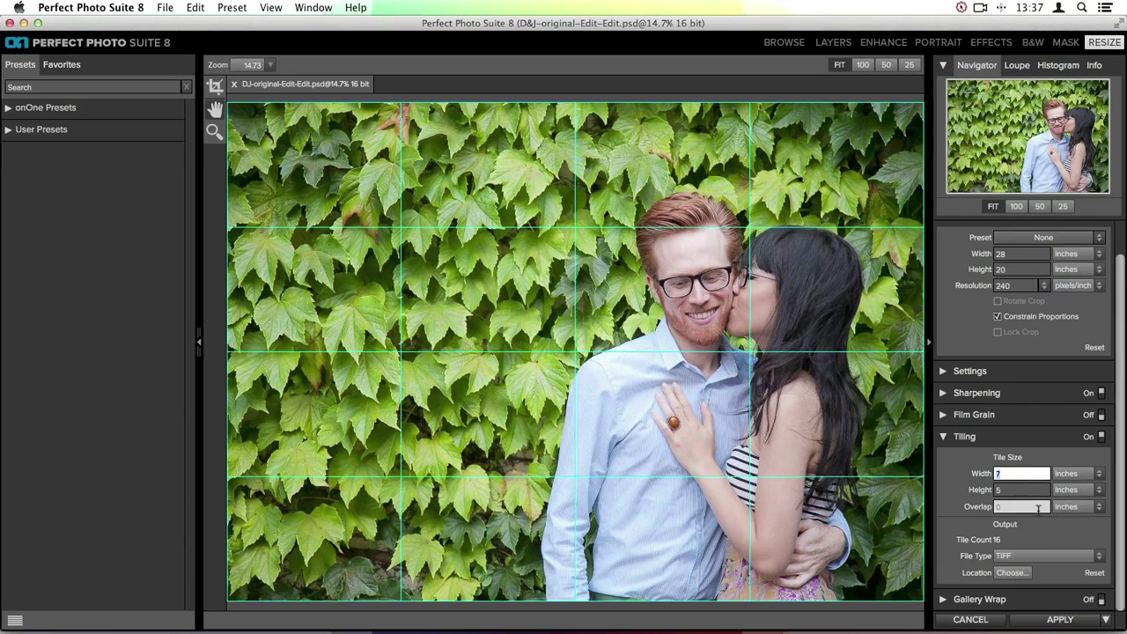
Switch the tile size units to columns and rows, and divide the photo into 4 columns by 3 rows.
left_click(1082, 477)
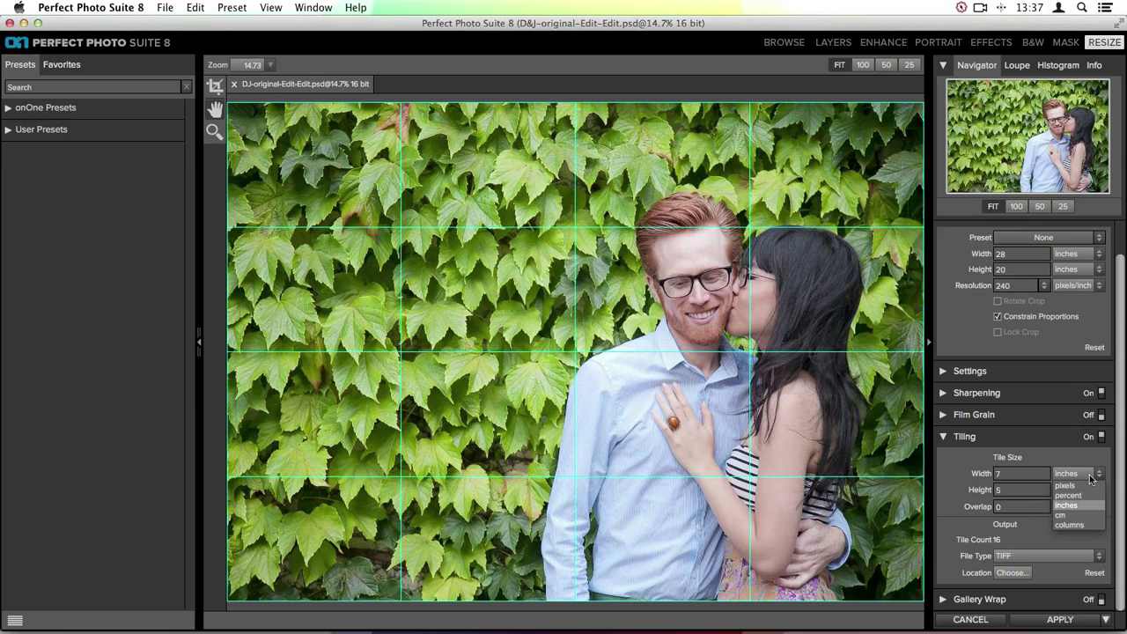
left_click(1085, 525)
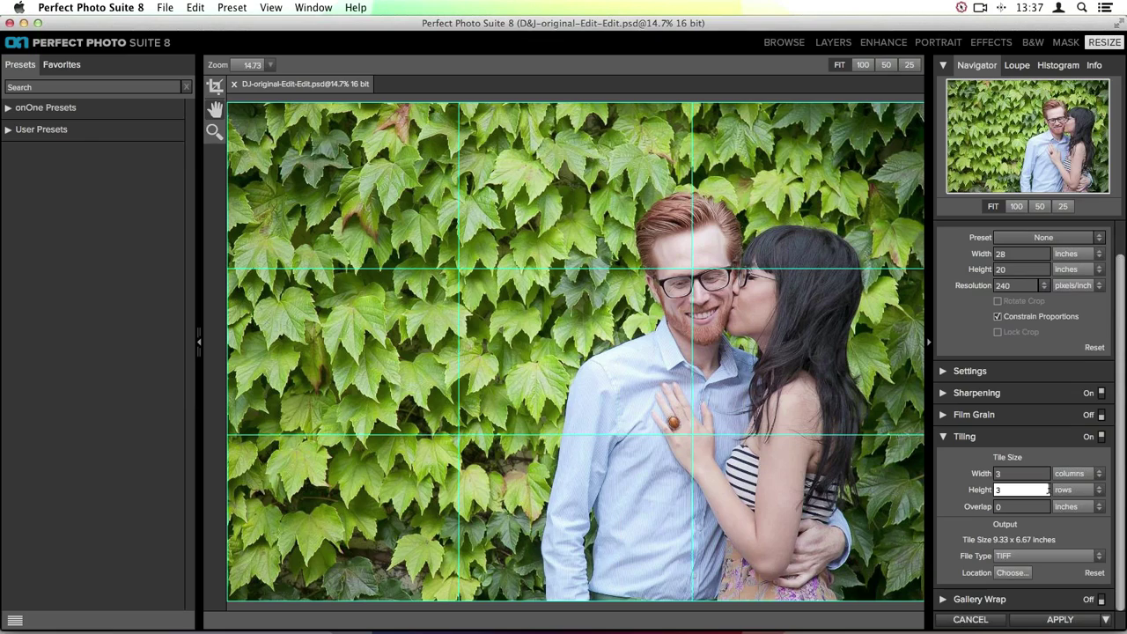
left_click(1011, 474)
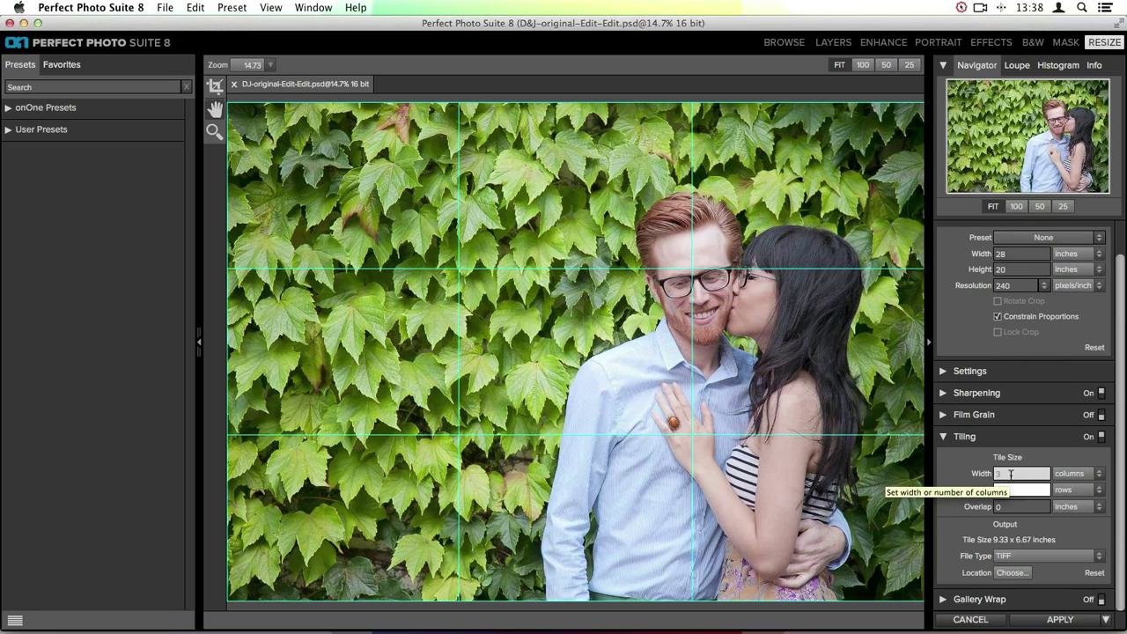
left_click(1012, 474)
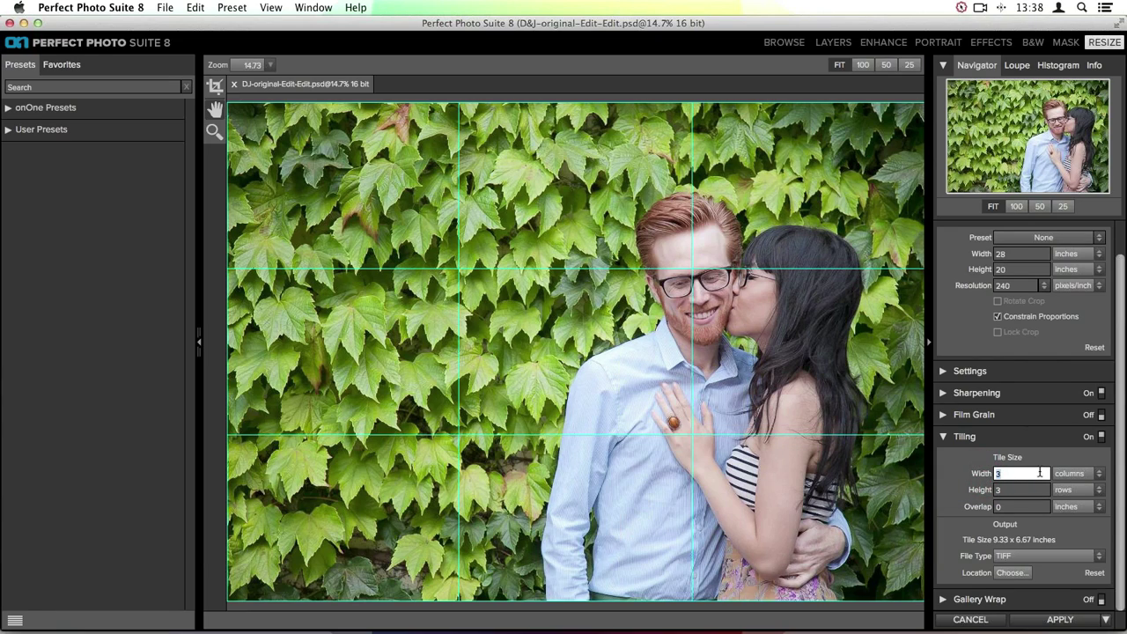
type("4")
key("Tab")
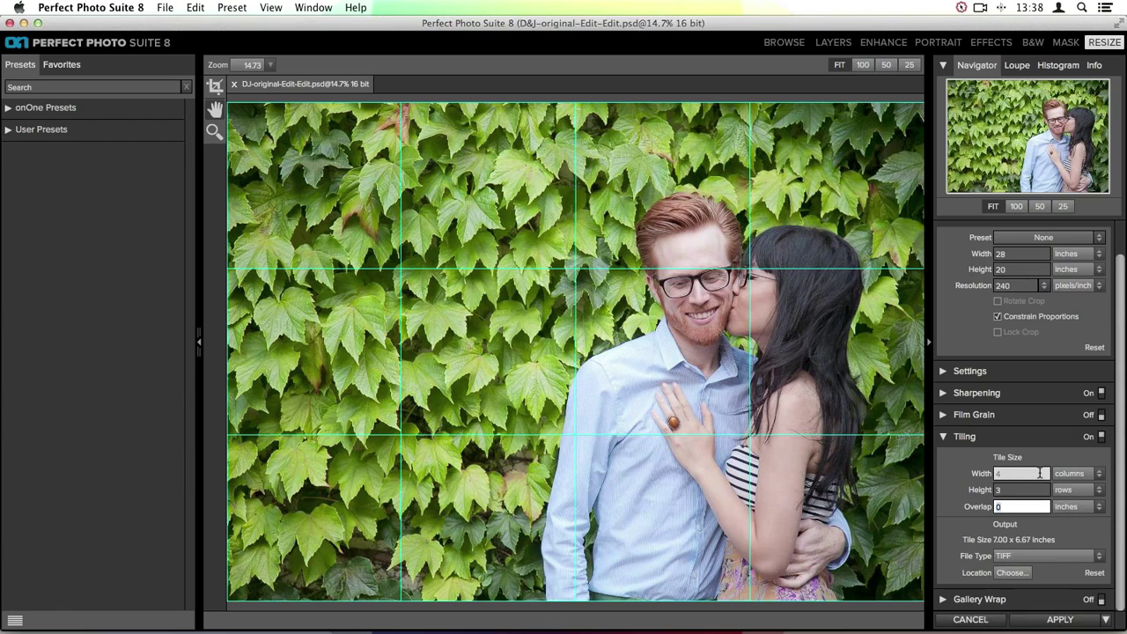
Set the tile overlap to 1 inch.
left_click(1009, 490)
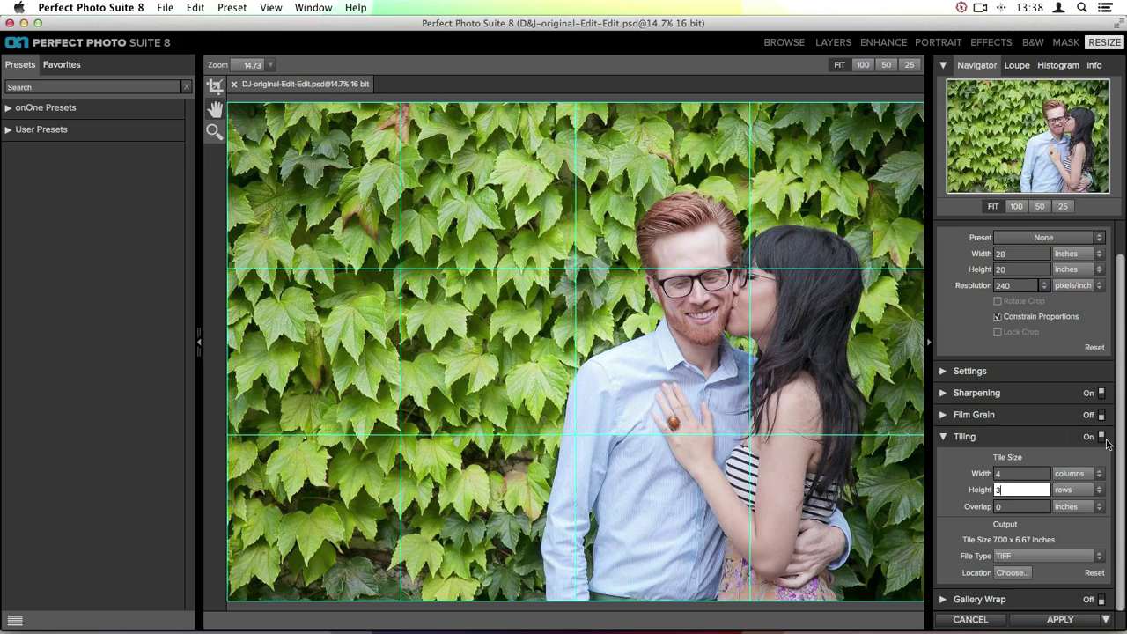
left_click(1013, 506)
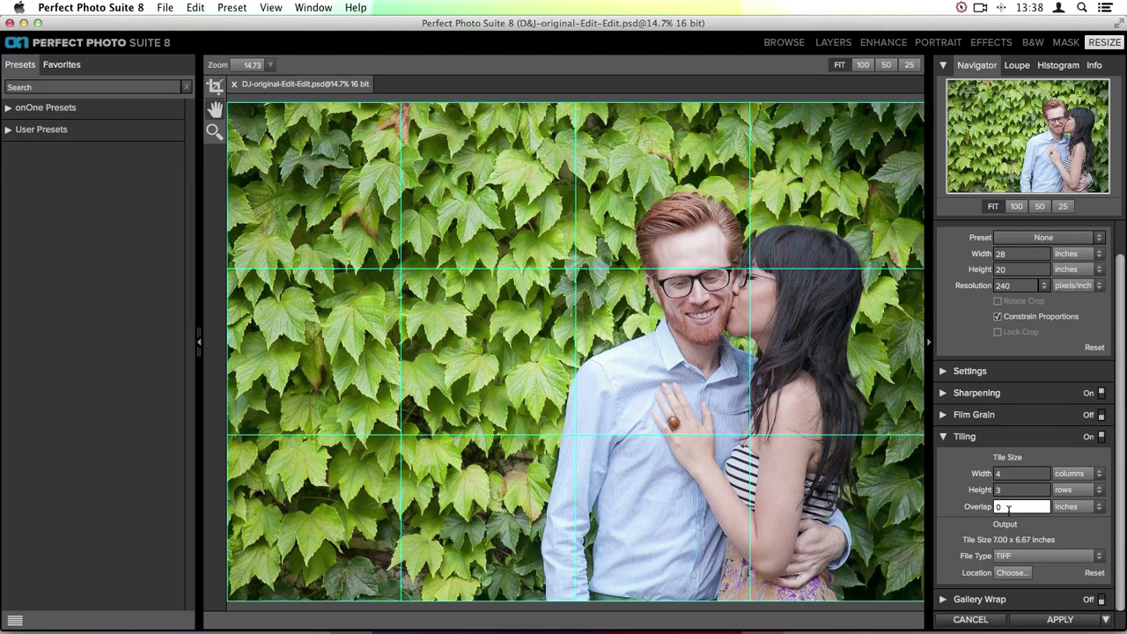
left_click_drag(1009, 509, 998, 507)
type("1")
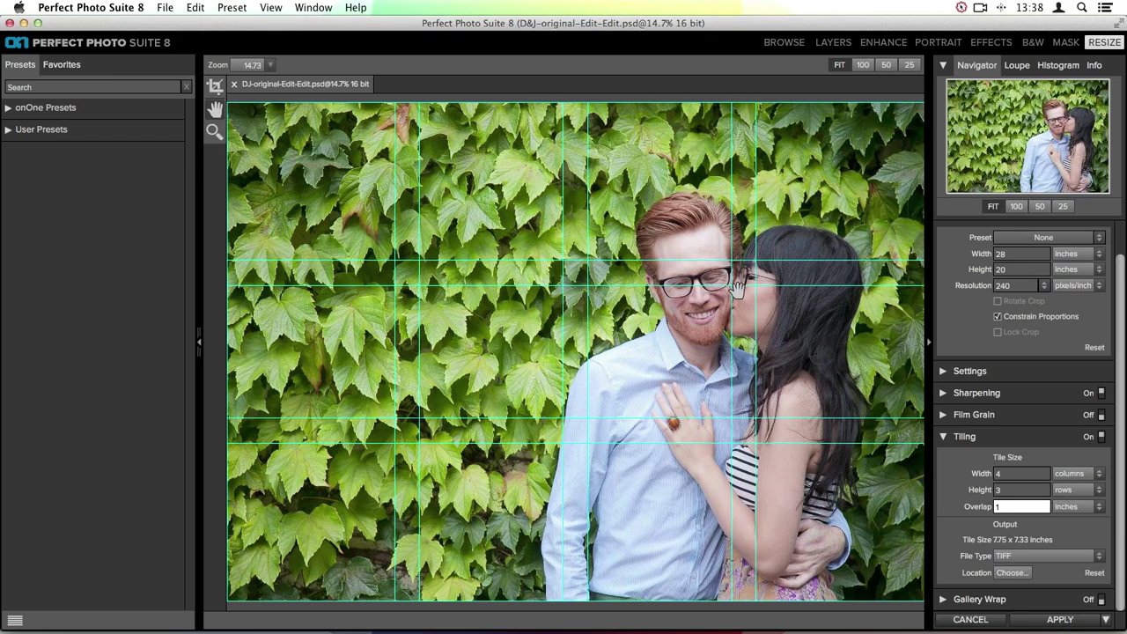
left_click(900, 290)
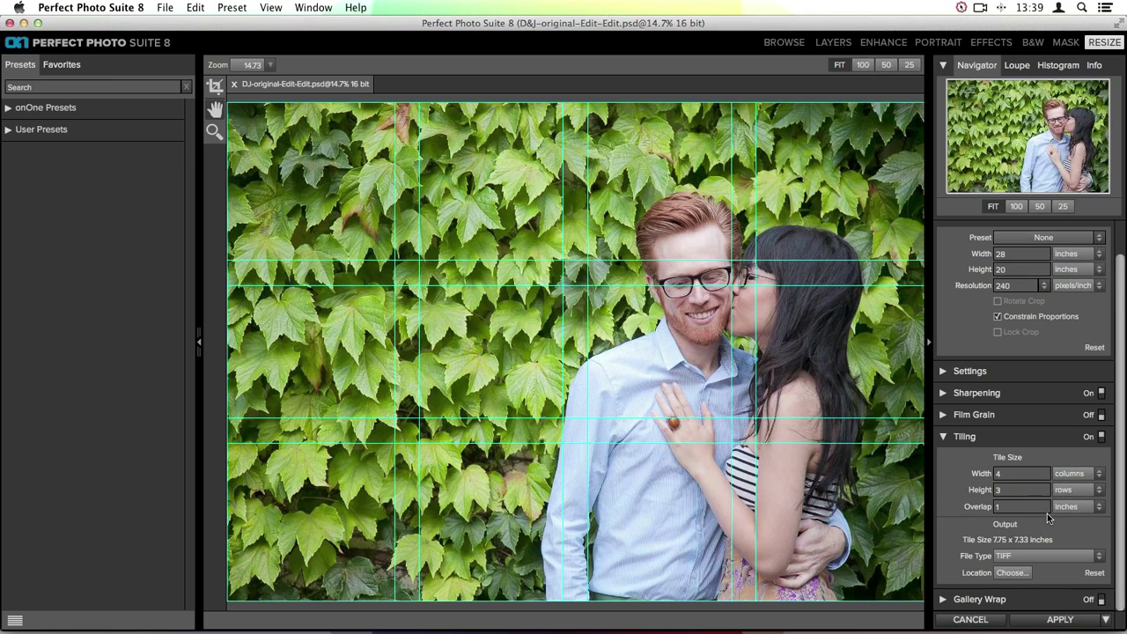
Turn off Tiling and collapse its settings, and expand and turn on Gallery Wrap.
left_click(1101, 437)
left_click(942, 437)
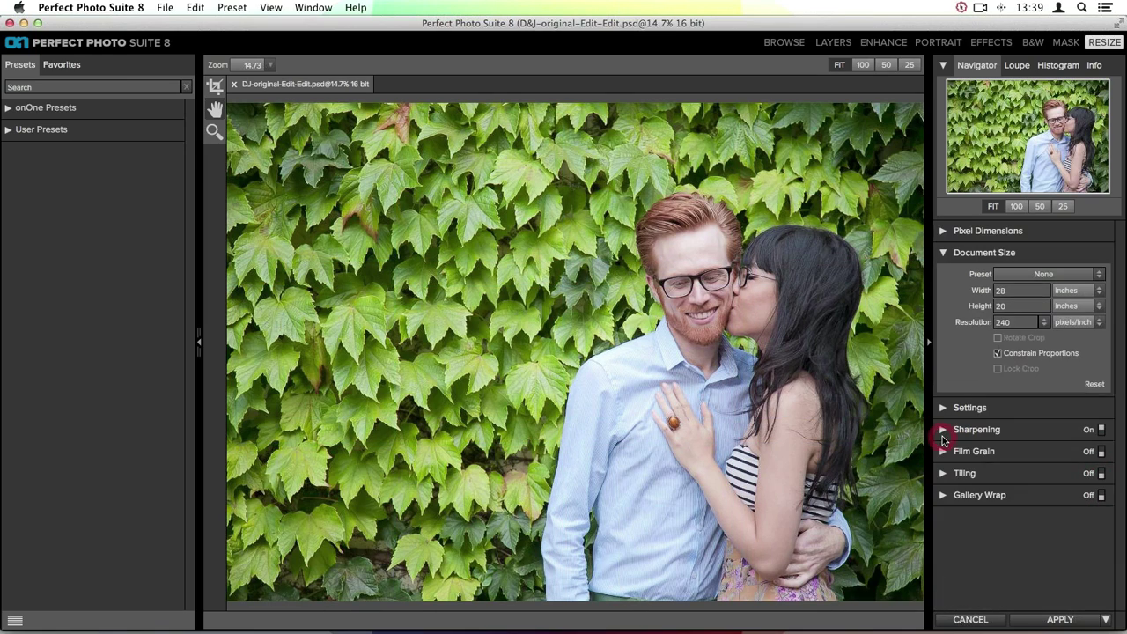
left_click(943, 496)
scroll(1063, 423, "down", 1)
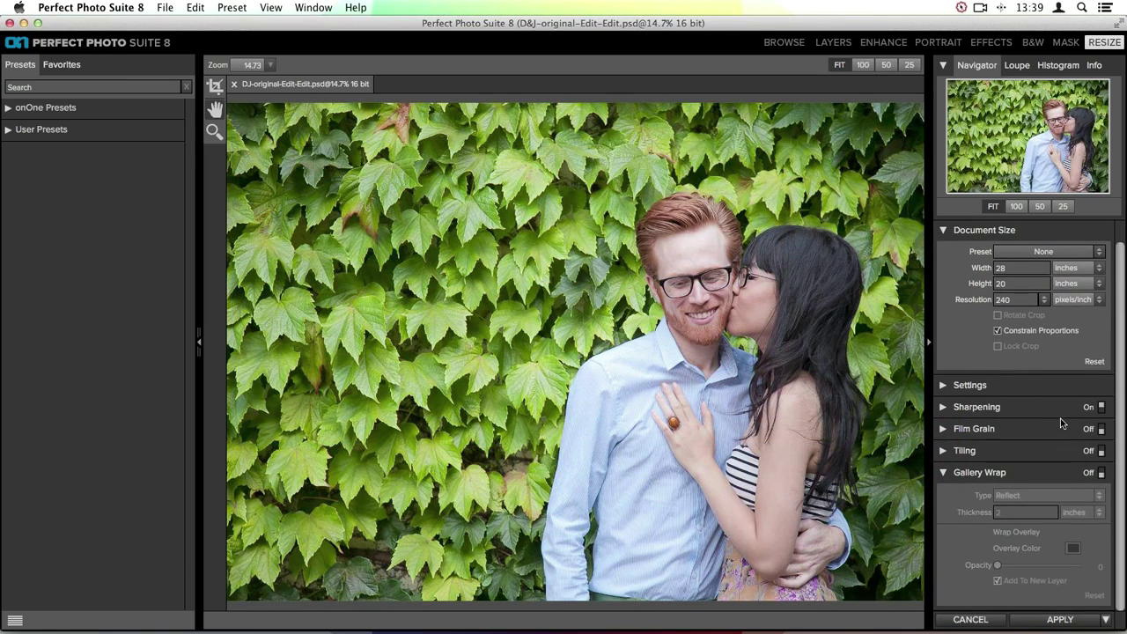
left_click(1100, 474)
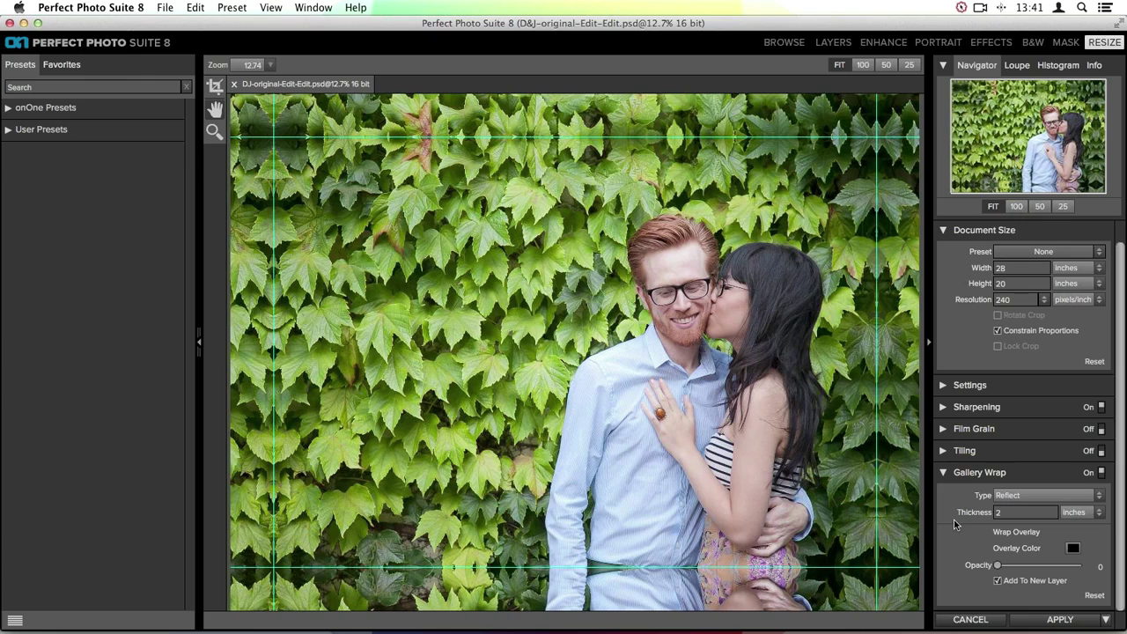
Set the gallery wrap thickness to 4 inches and keep Reflect as the wrap type.
left_click(1008, 512)
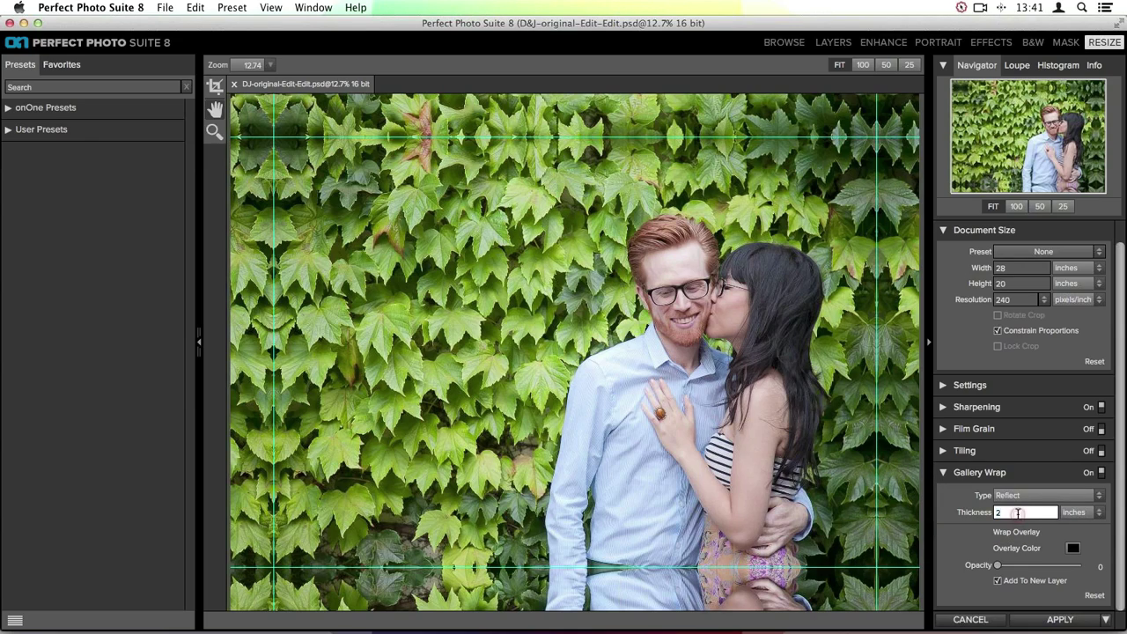
type("4")
key("Tab")
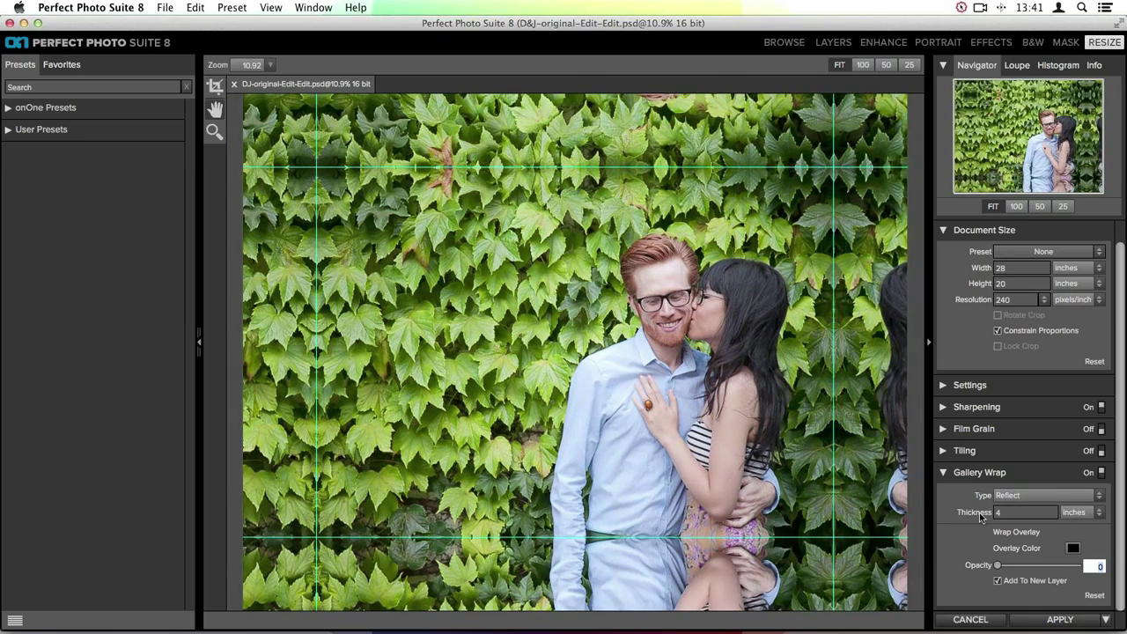
left_click(1027, 496)
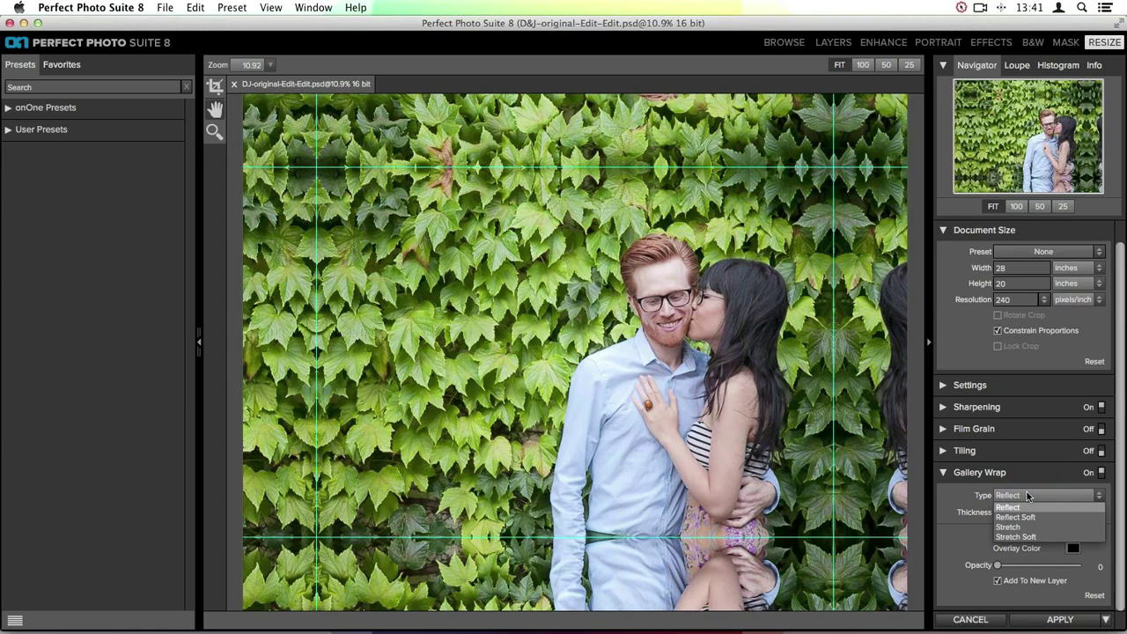
left_click(1027, 492)
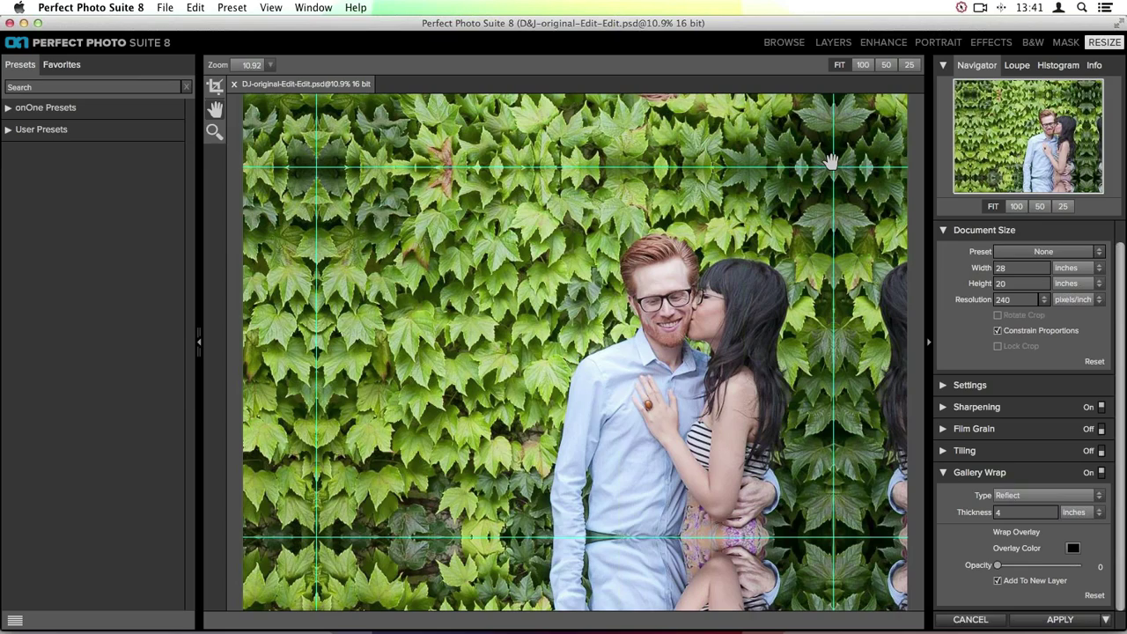
Try a gallery wrap thickness of 1 inch, and set it back to 4 inches.
left_click(999, 512)
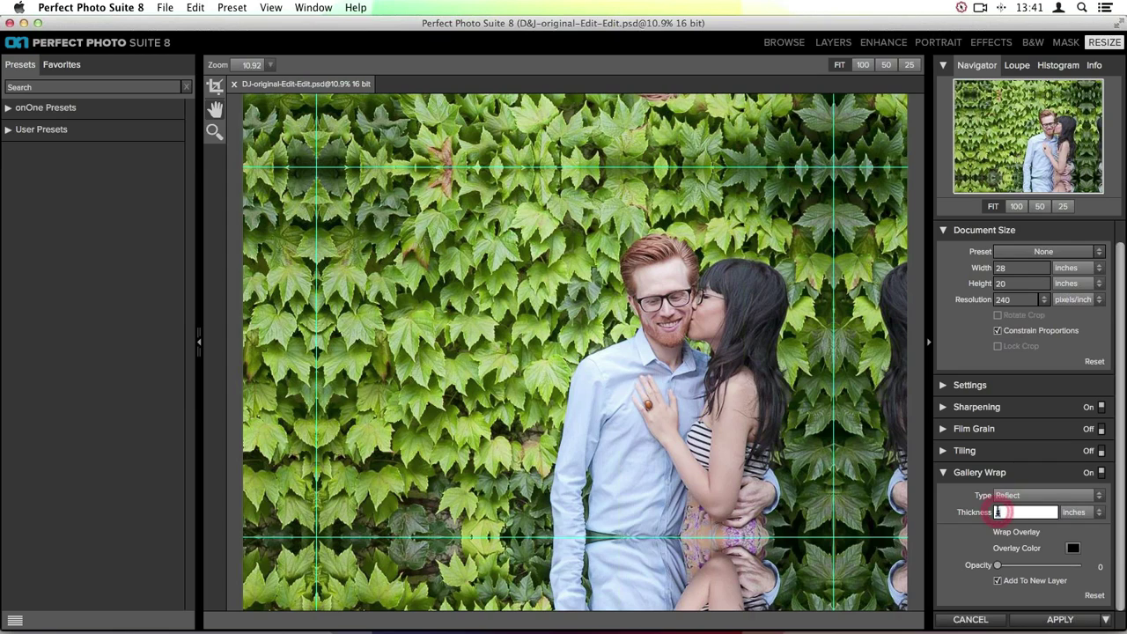
type("1")
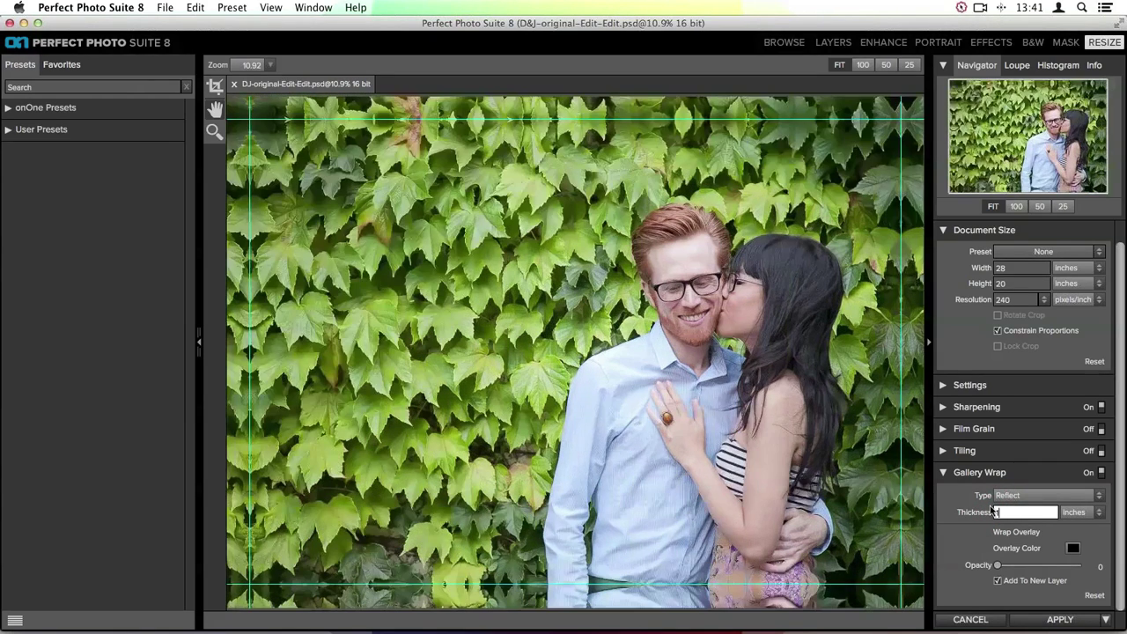
key("Tab")
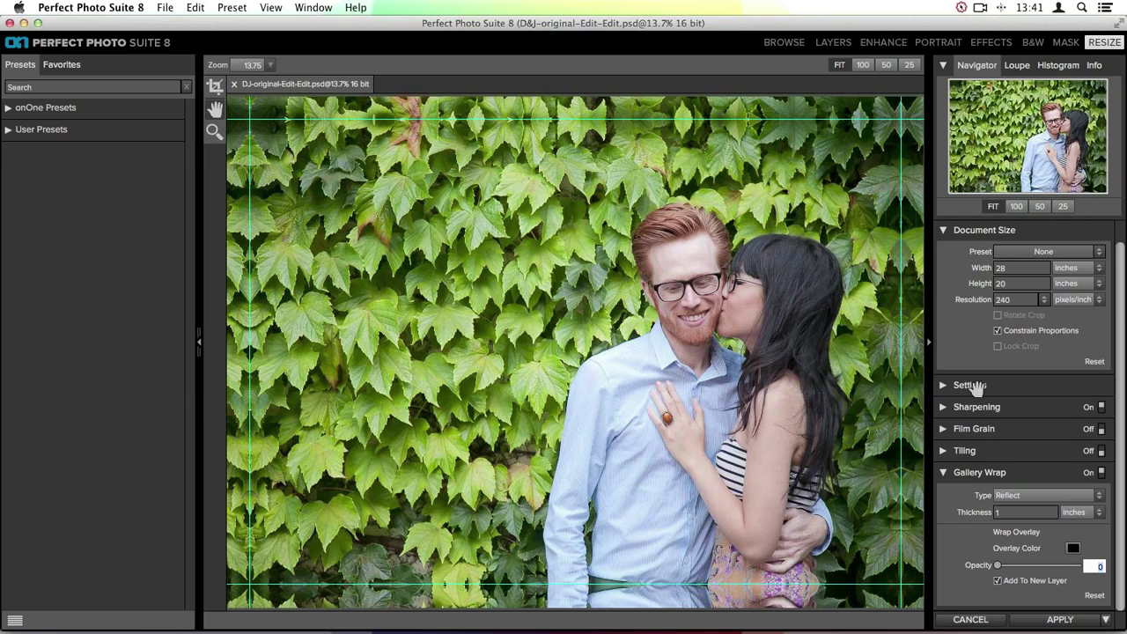
left_click(984, 510)
type("4")
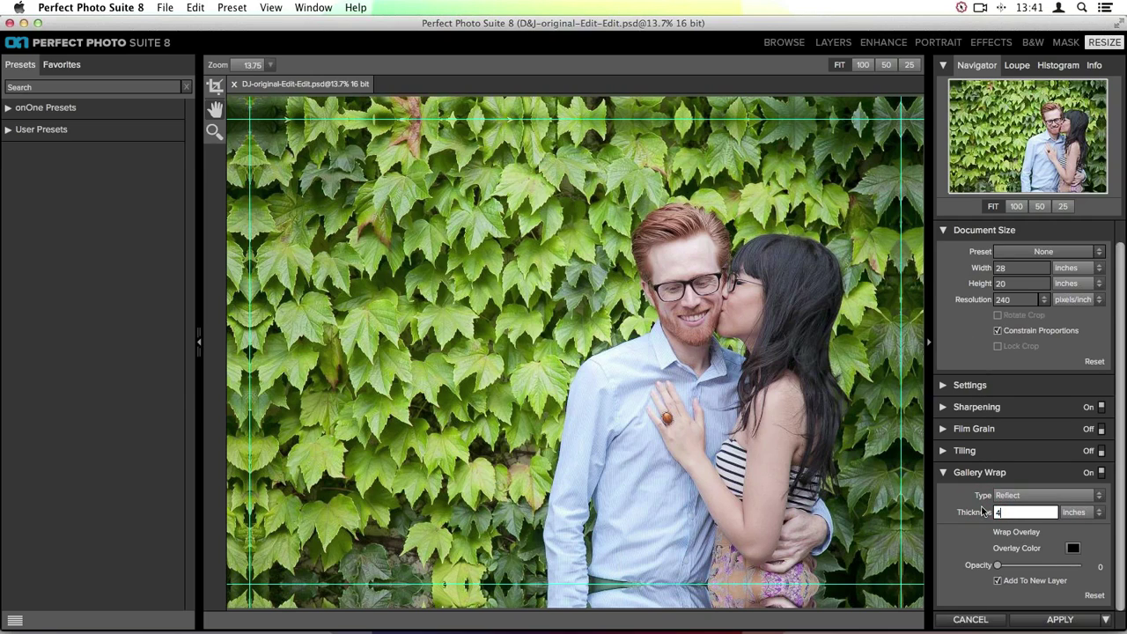
key("Tab")
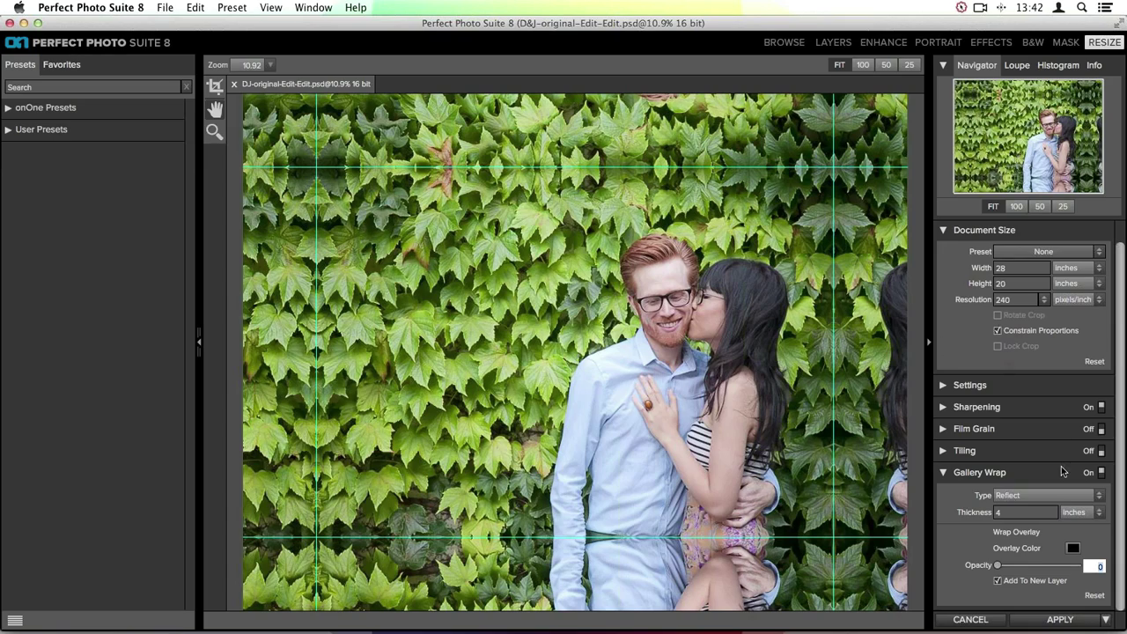
Try the Stretch, Stretch Soft and Reflect Soft gallery wrap types, and set the type back to Stretch Soft.
left_click(1022, 496)
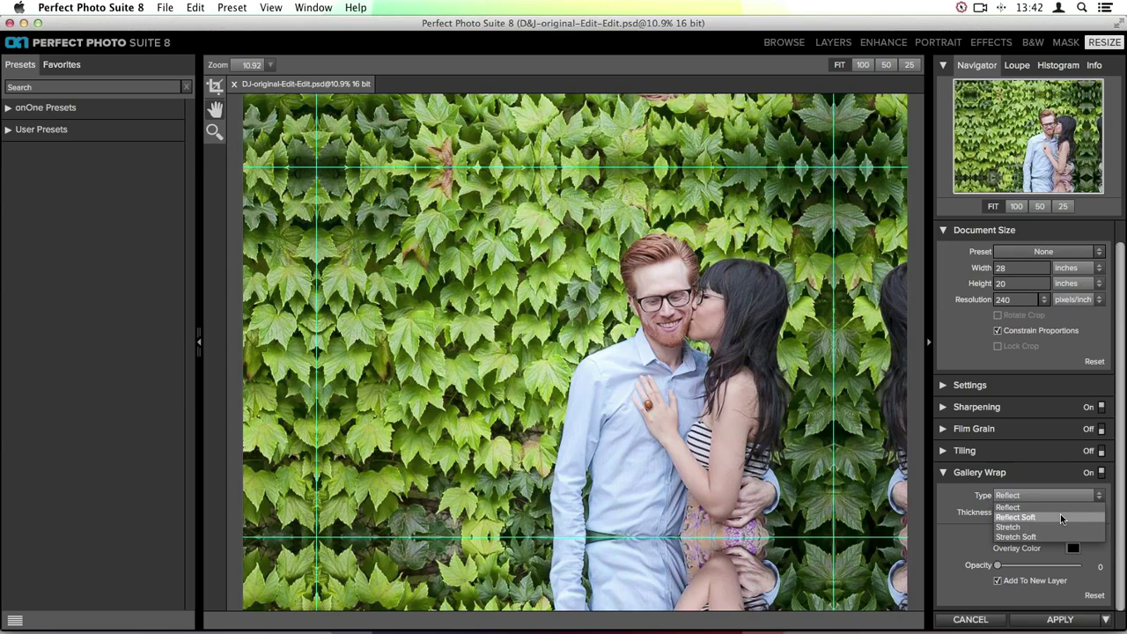
left_click(1007, 529)
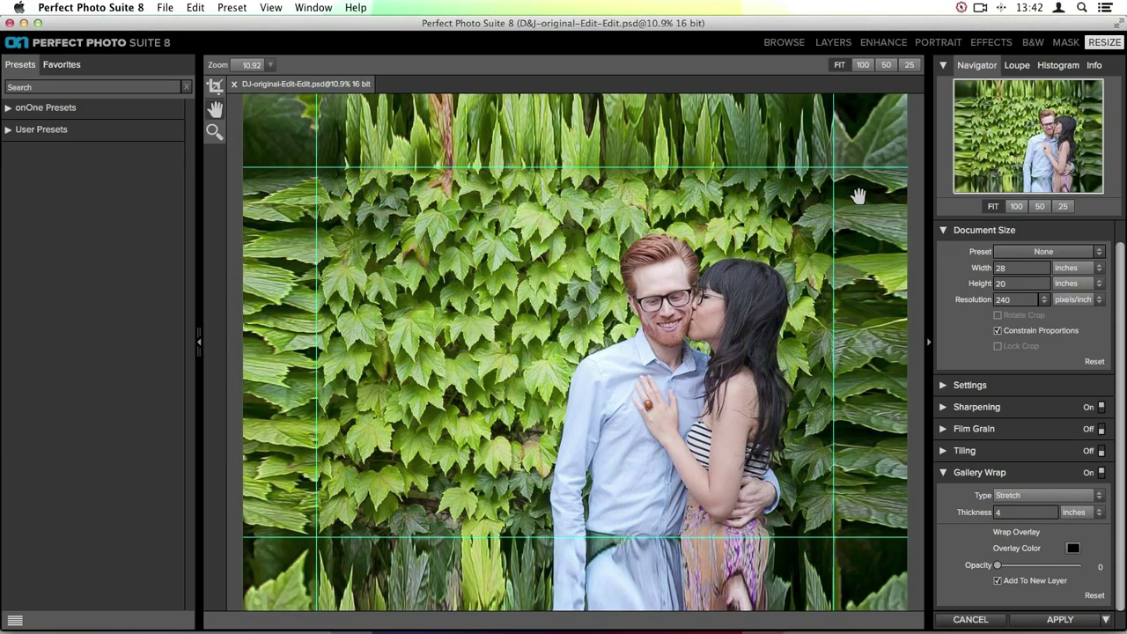
left_click(1019, 501)
left_click(1006, 539)
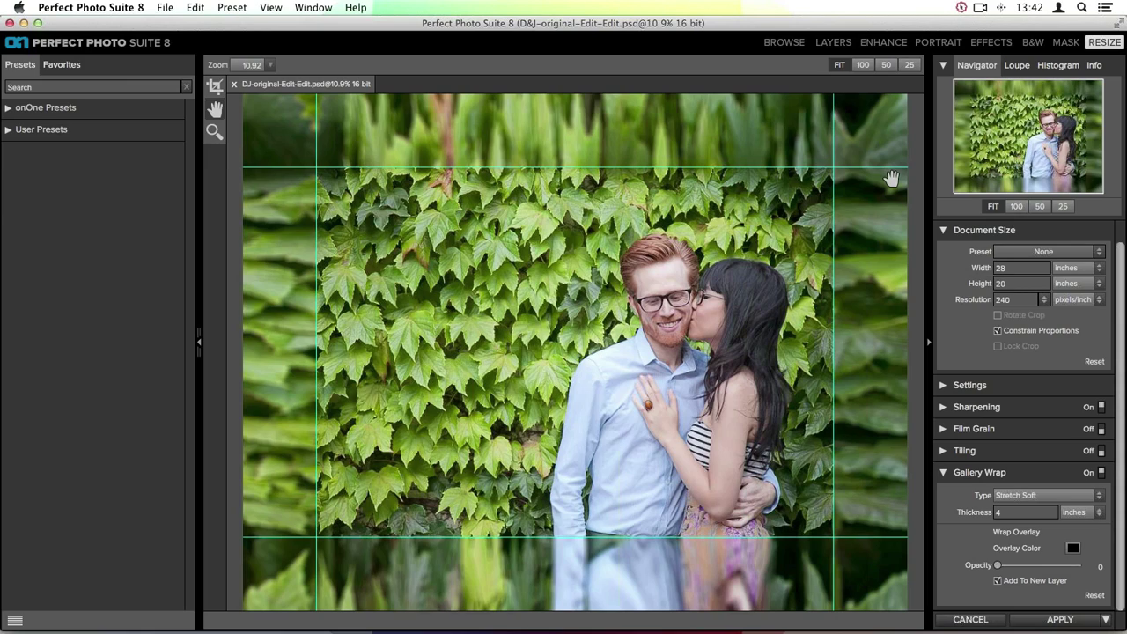
left_click(1017, 495)
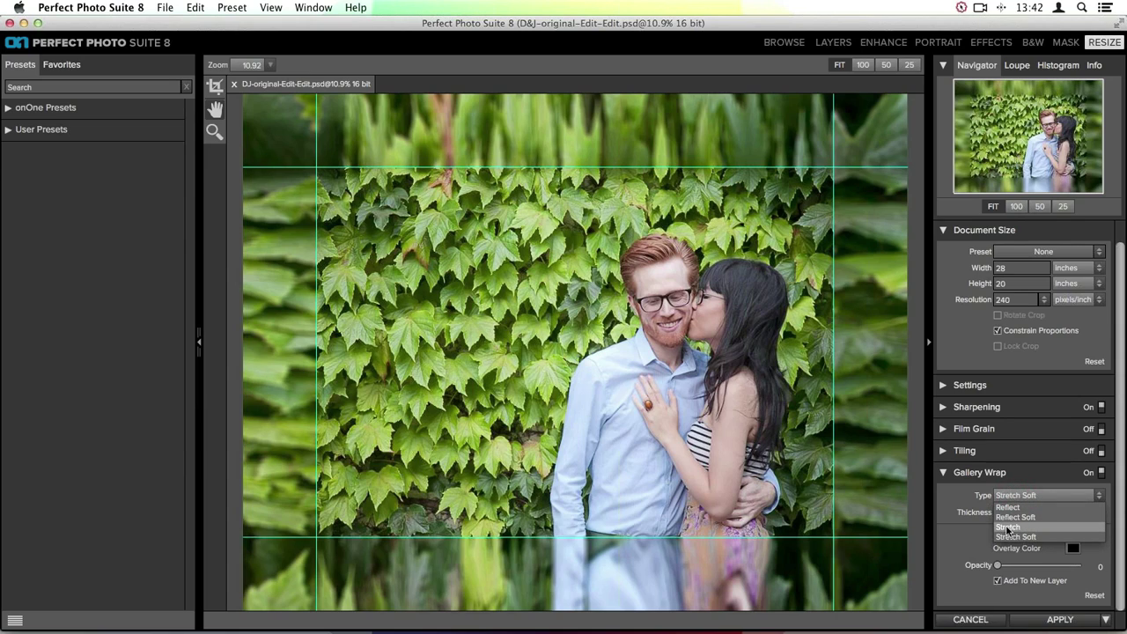
left_click(1020, 517)
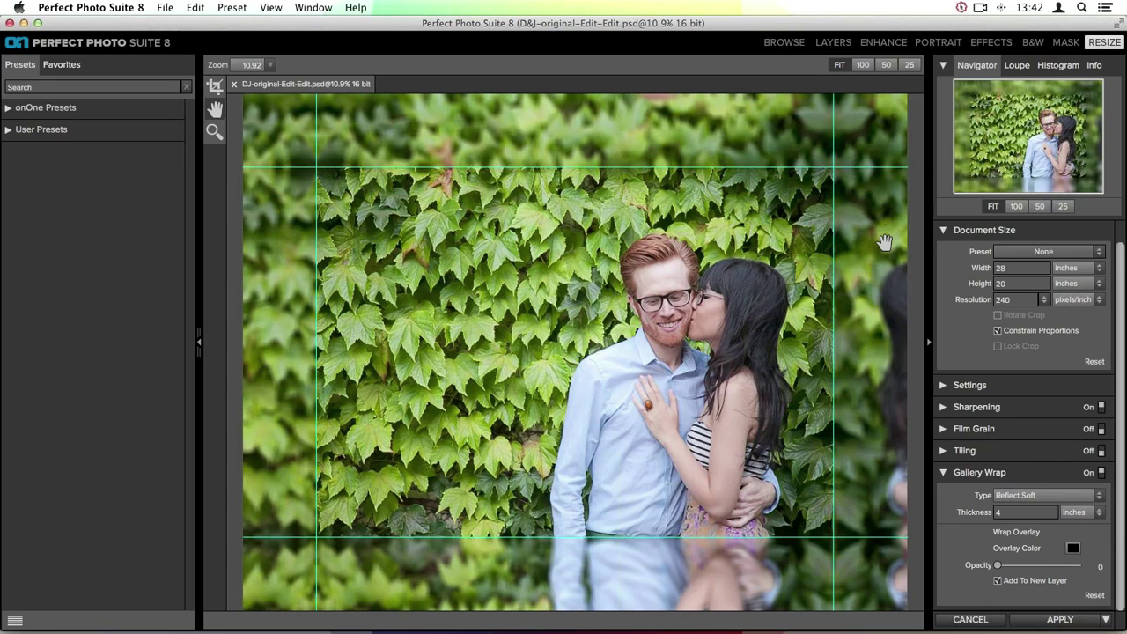
left_click(1057, 495)
left_click(1018, 538)
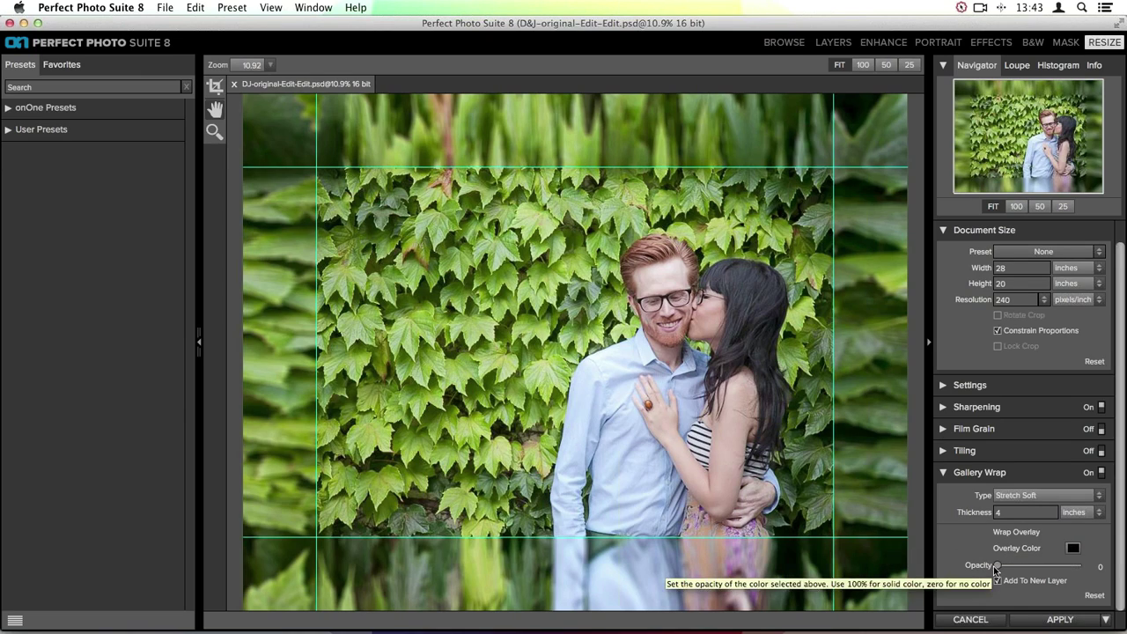
Raise the black wrap overlay's opacity to 38 to preview it, and return it to 0.
left_click_drag(997, 566, 1013, 568)
left_click(1026, 569)
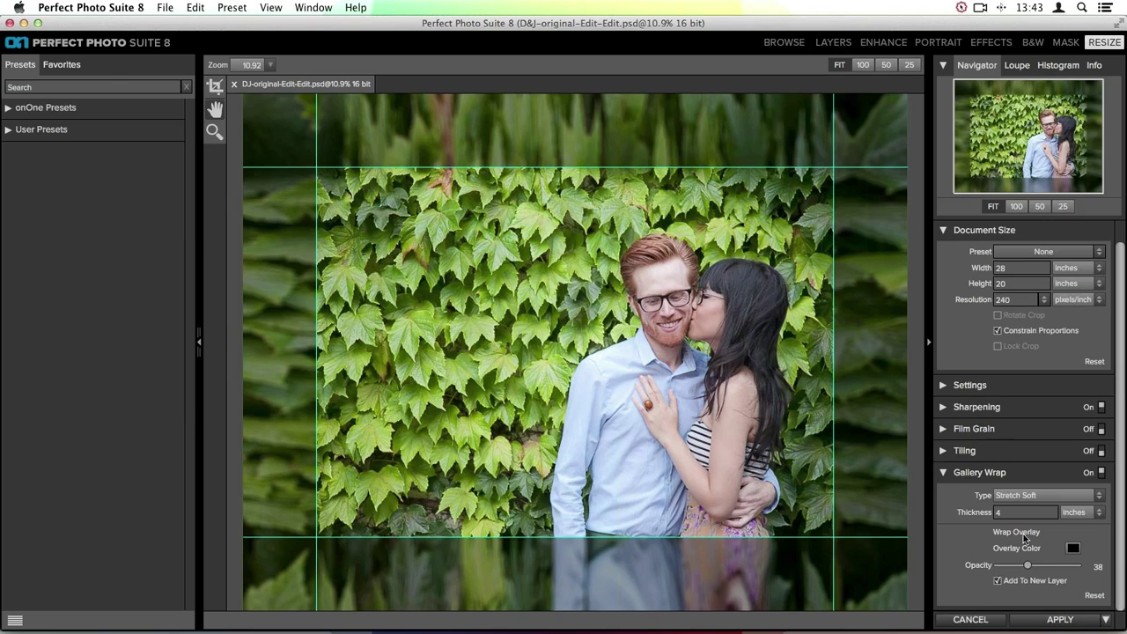
left_click_drag(1029, 571, 981, 571)
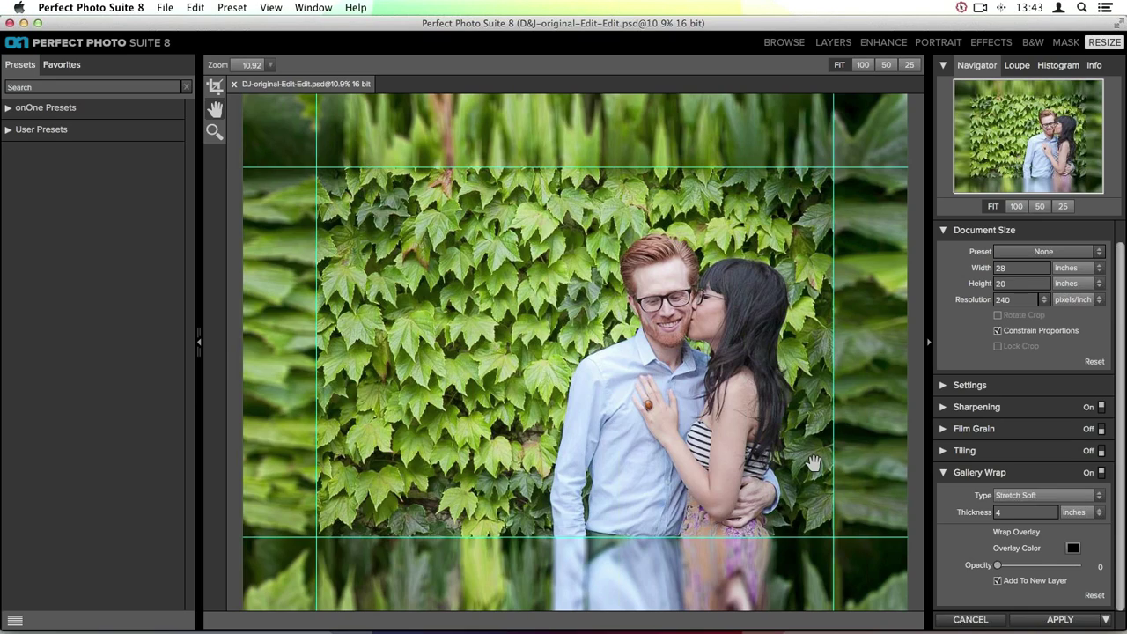
Collapse the Gallery Wrap settings and reset all resize settings.
left_click(946, 473)
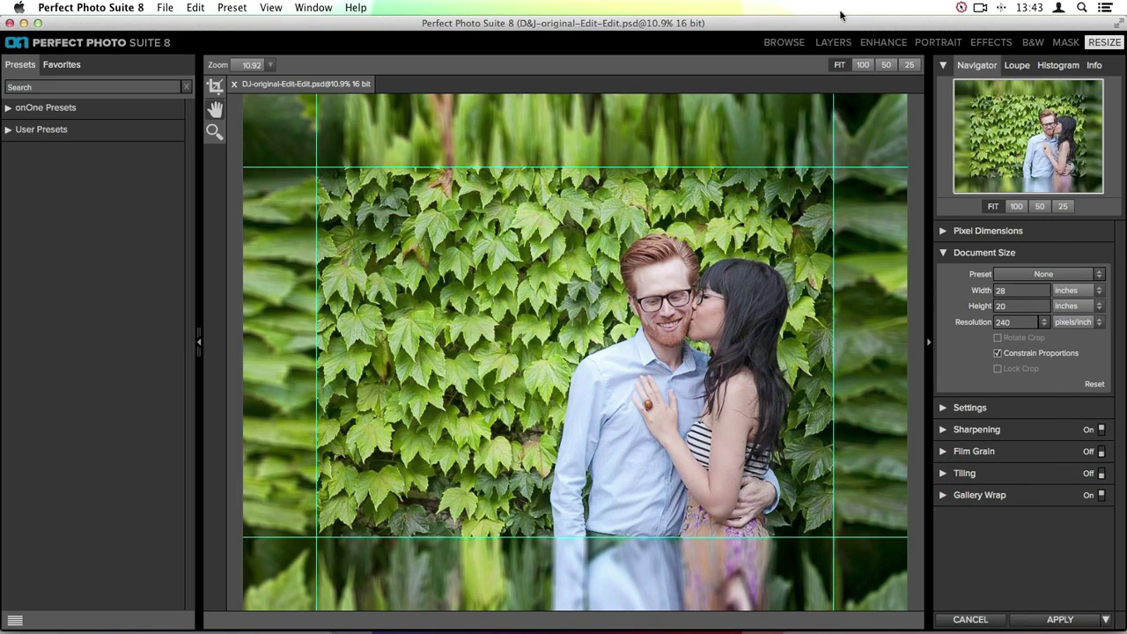
left_click(196, 7)
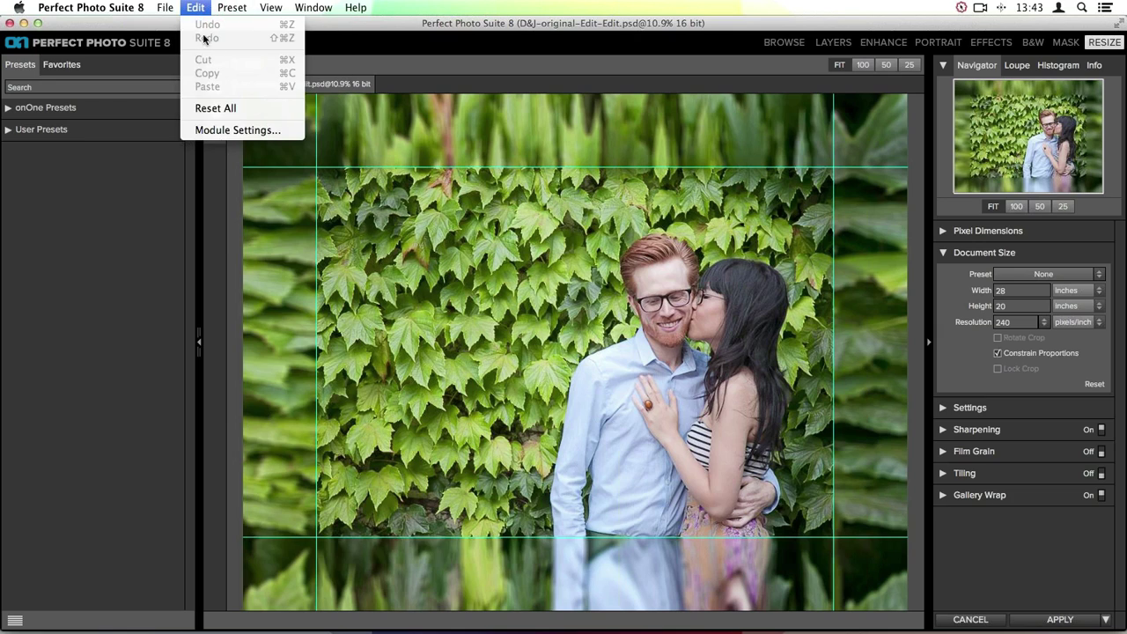
left_click(215, 111)
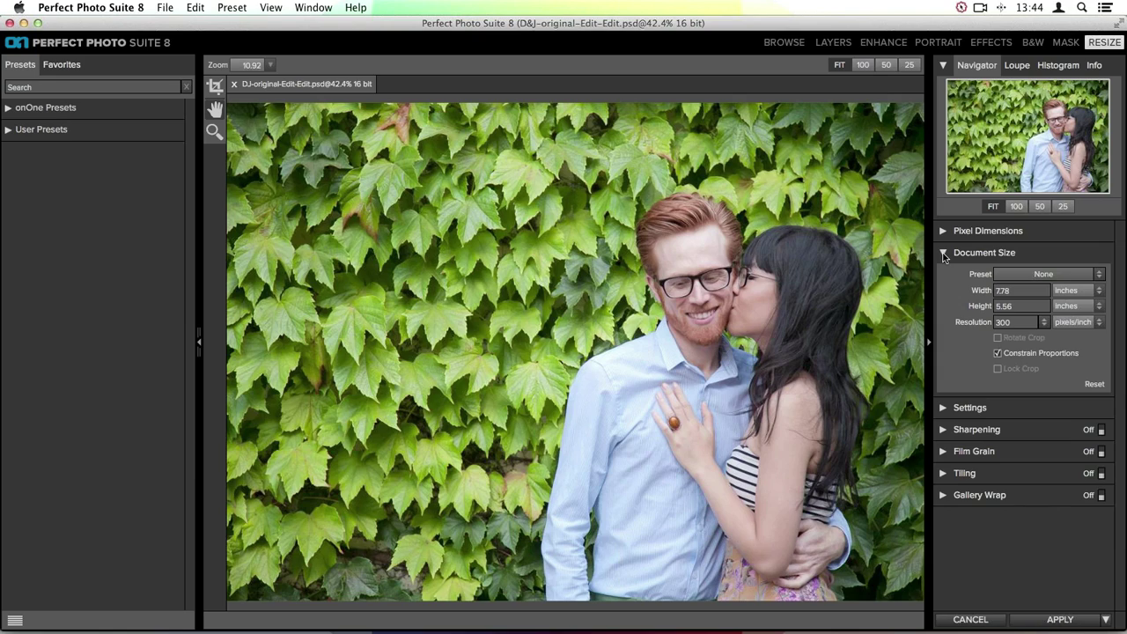
Expand the onOne Presets and their Epson Matte group, and briefly view the Epson Canvas sizes before collapsing that group.
left_click(114, 90)
left_click(14, 112)
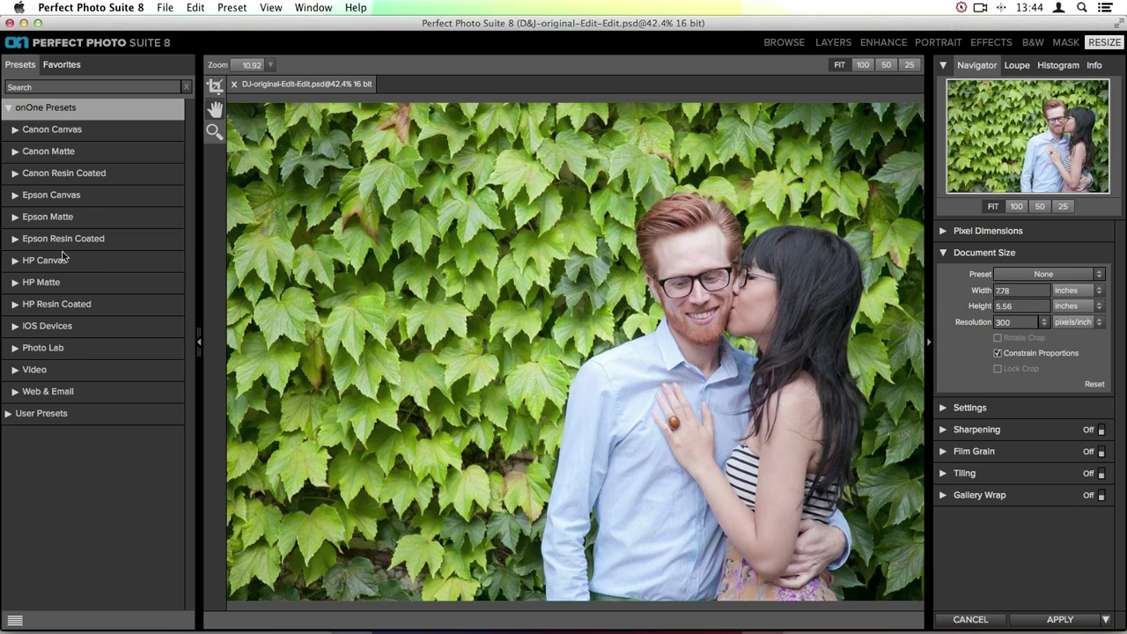
left_click(10, 220)
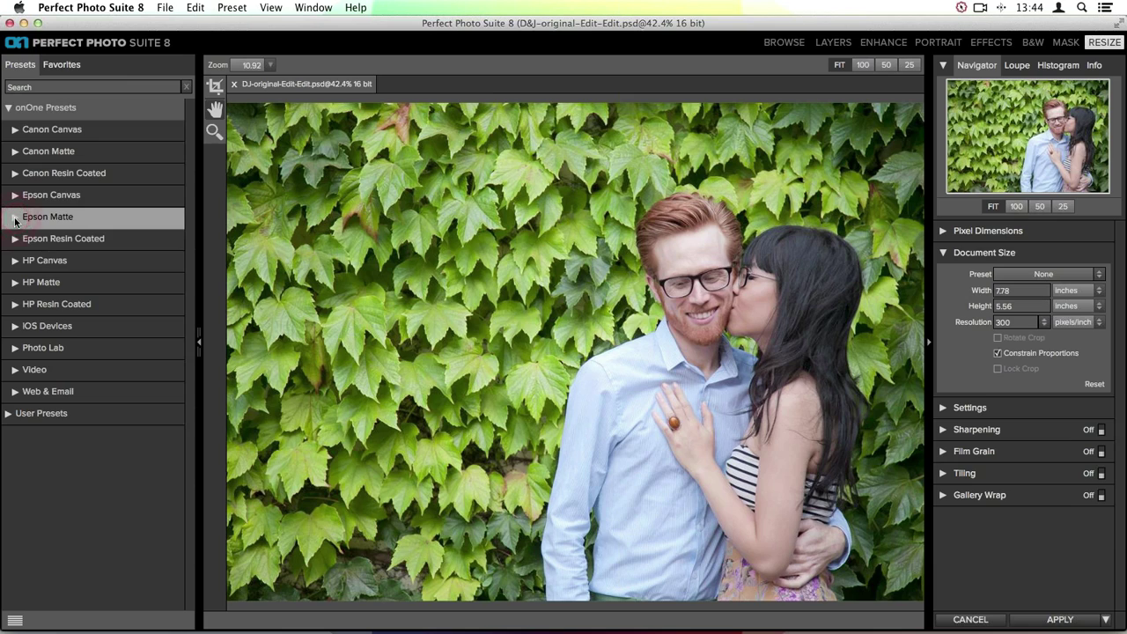
left_click(14, 219)
scroll(145, 291, "down", 5)
scroll(145, 289, "up", 2)
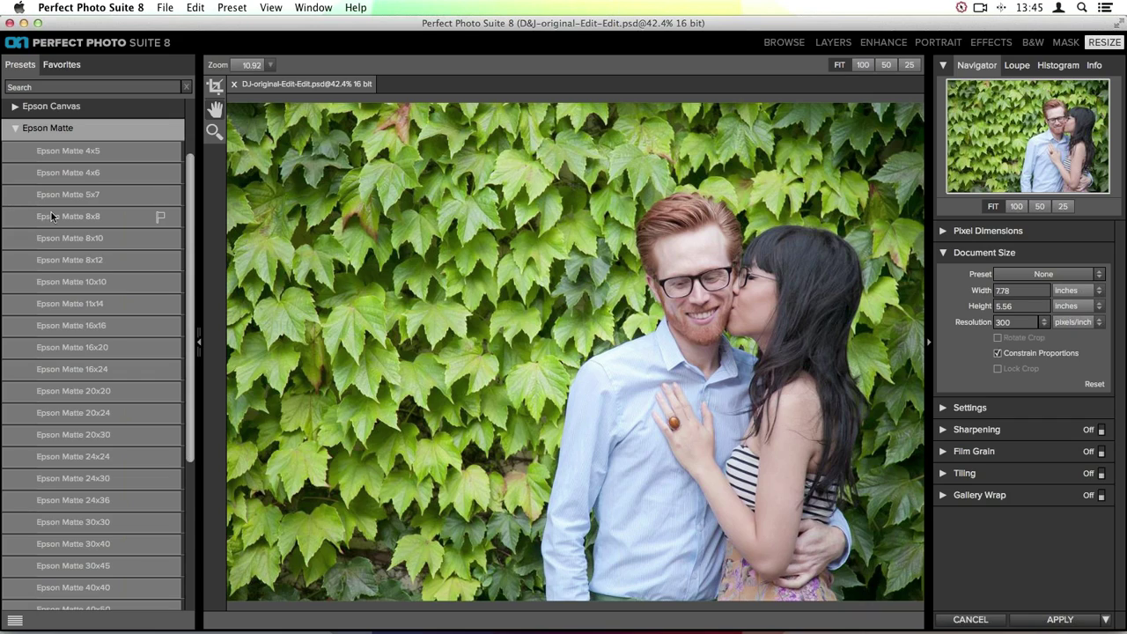
scroll(53, 217, "up", 4)
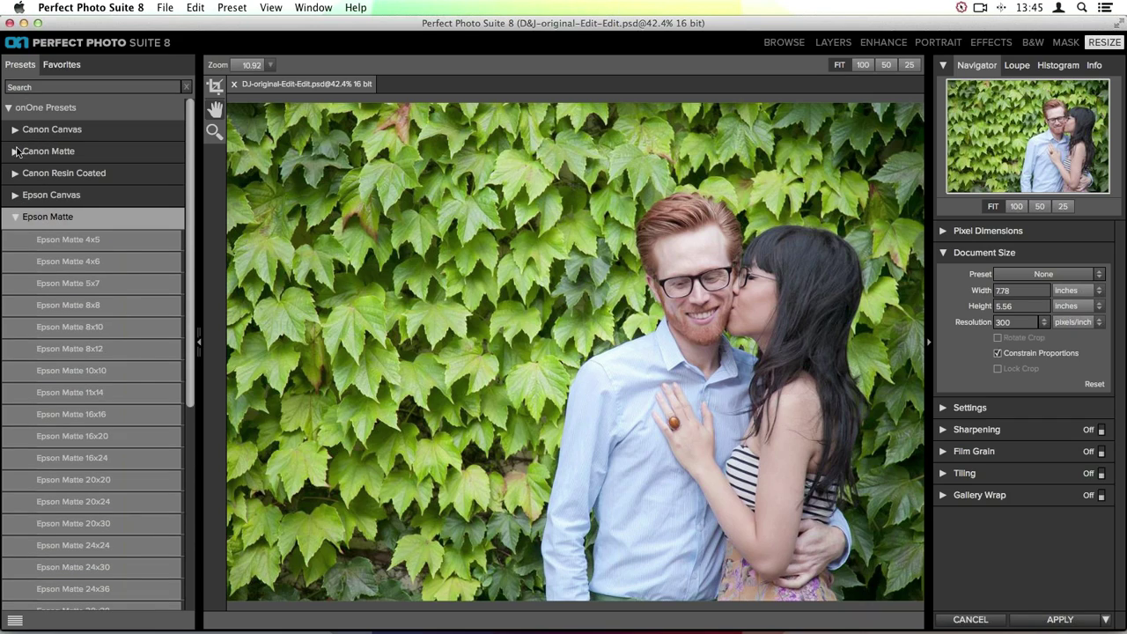
left_click(15, 195)
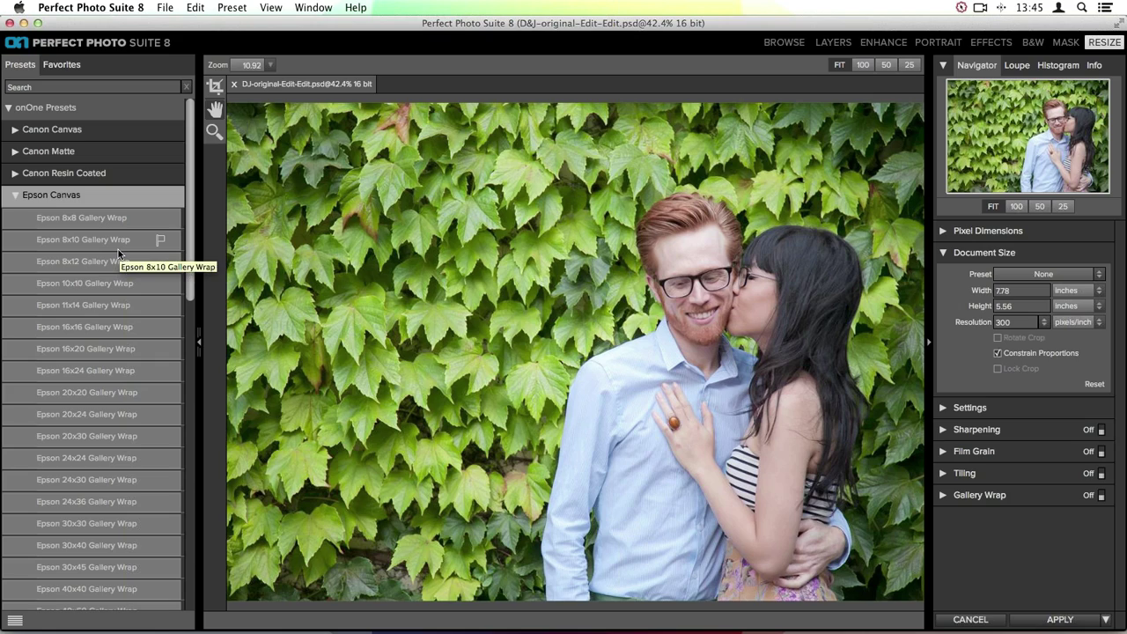
left_click(12, 196)
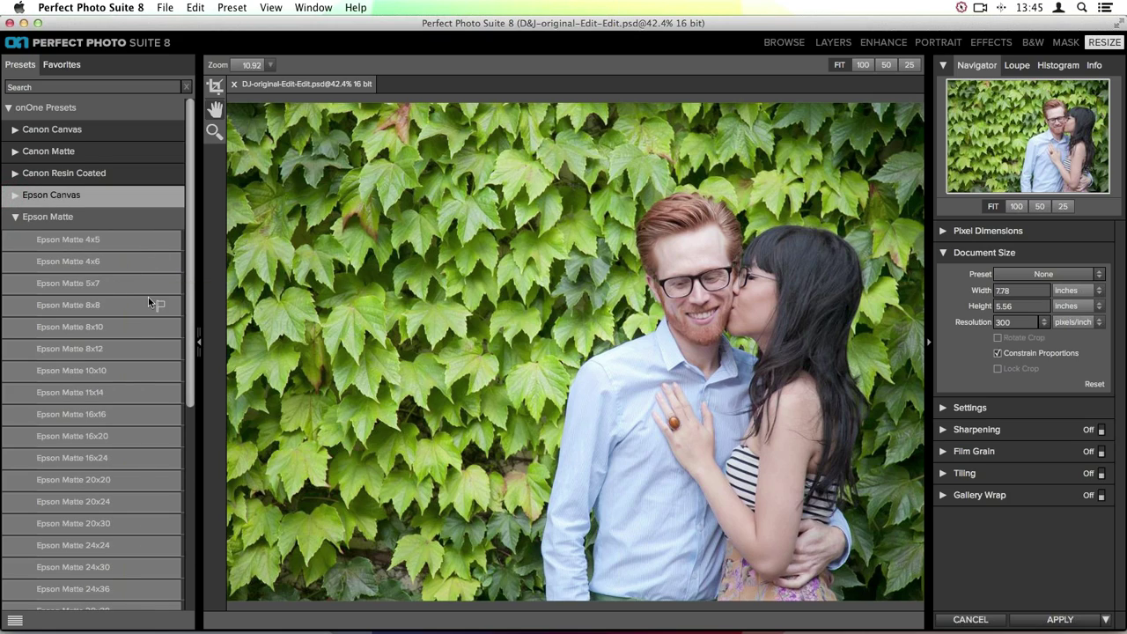
Apply the Epson Matte 20x30 preset and move the crop area down to the photo's lower edge.
scroll(150, 301, "down", 5)
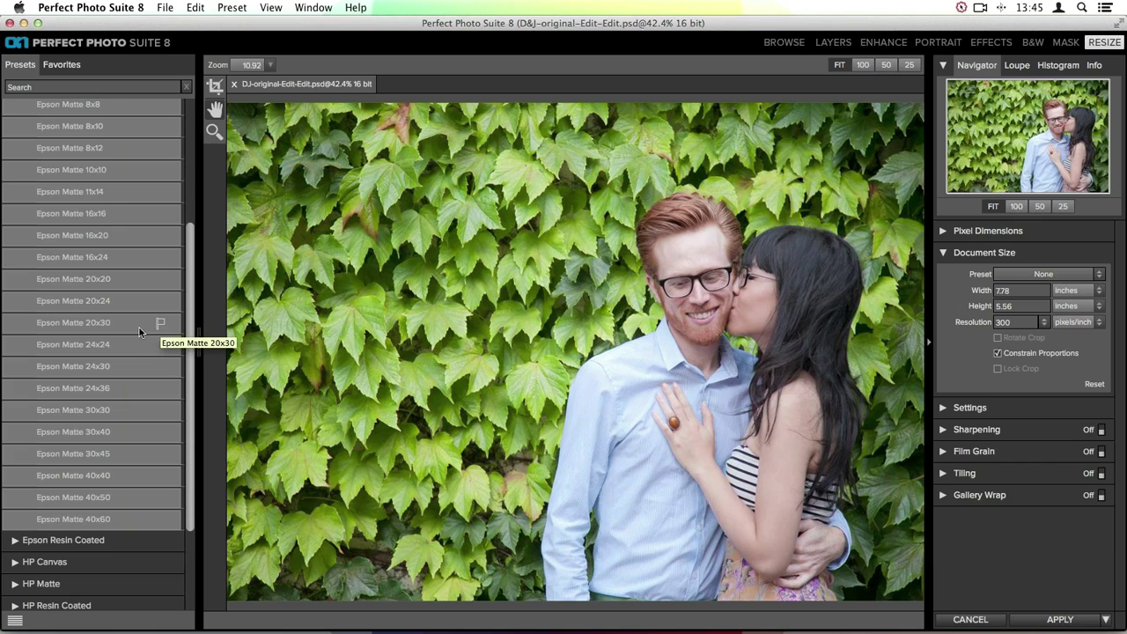
left_click(86, 328)
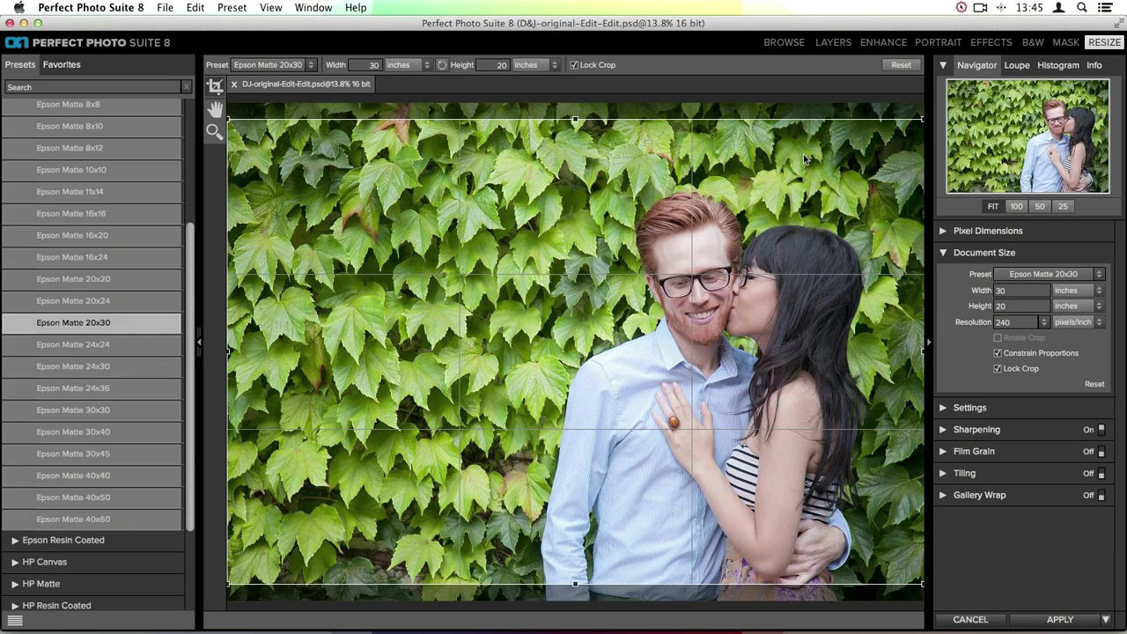
left_click(1025, 293)
left_click_drag(781, 386, 776, 422)
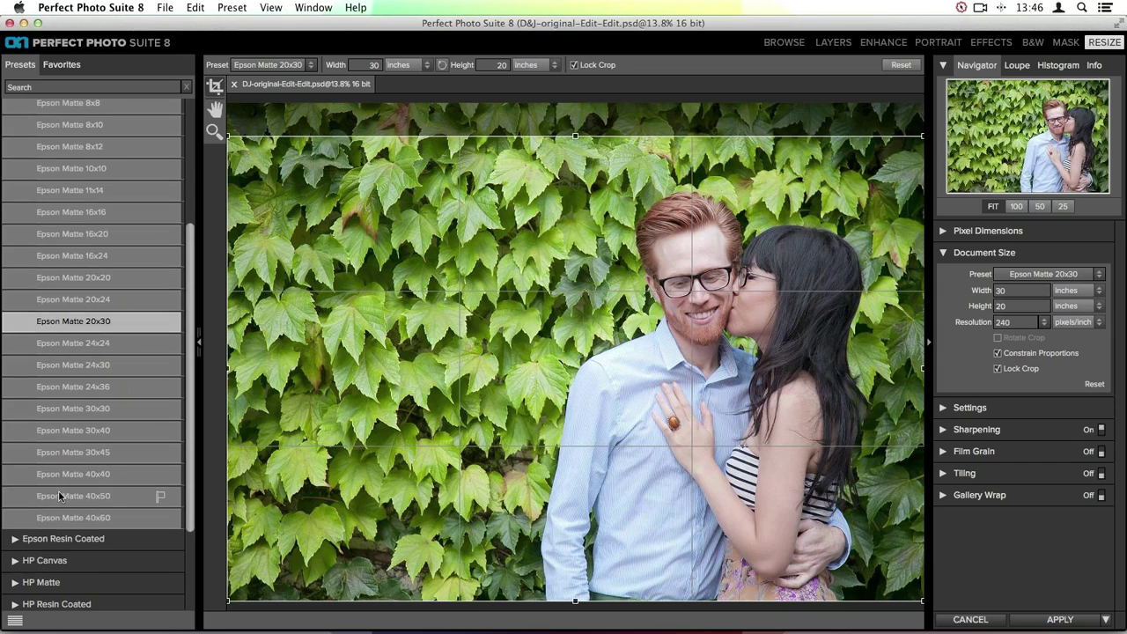
Expand the Photo Lab preset group to view its print sizes.
scroll(31, 568, "down", 5)
left_click(26, 521)
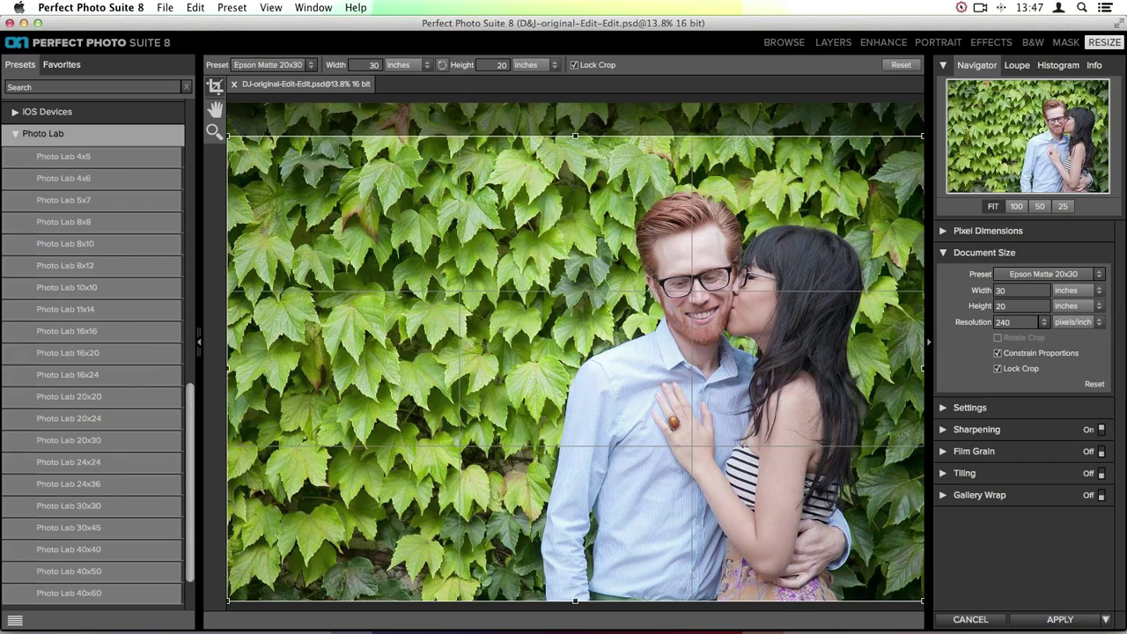
Switch to Safari, enlarge its window, and open the Archived Webinars playlist from the onOne Software webinars page.
key("super+Tab")
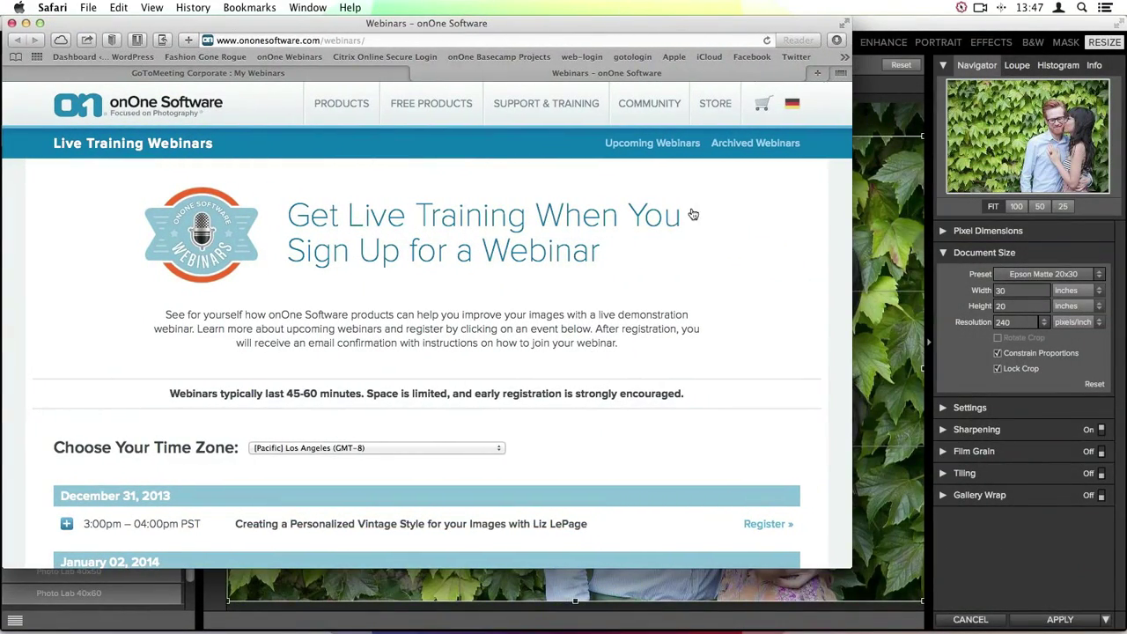
left_click_drag(872, 566, 1117, 625)
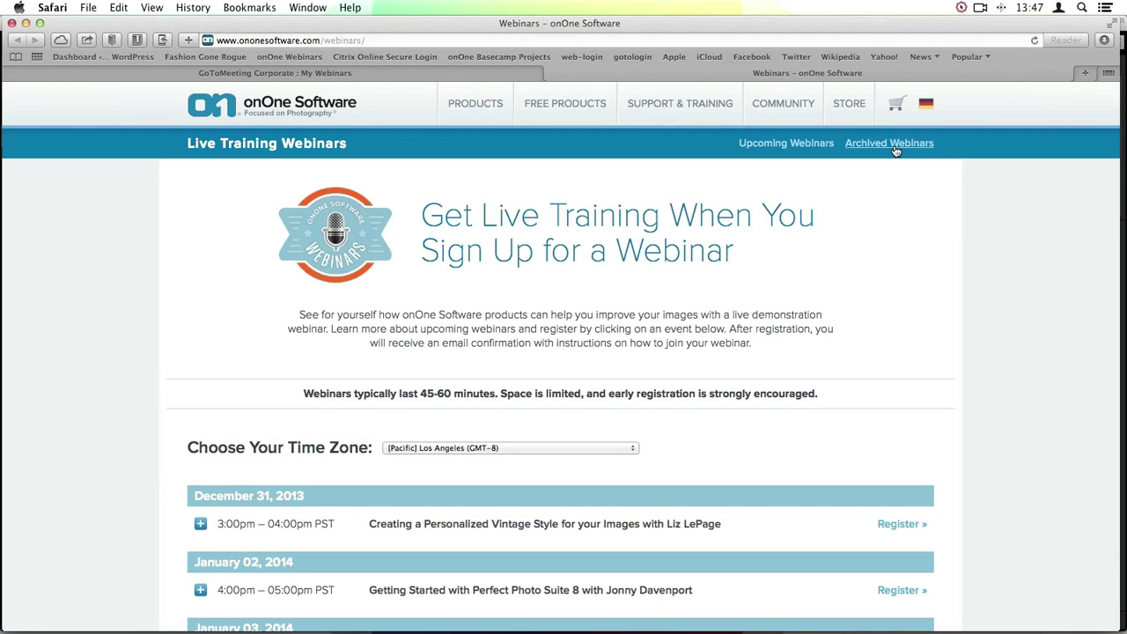
left_click(892, 146)
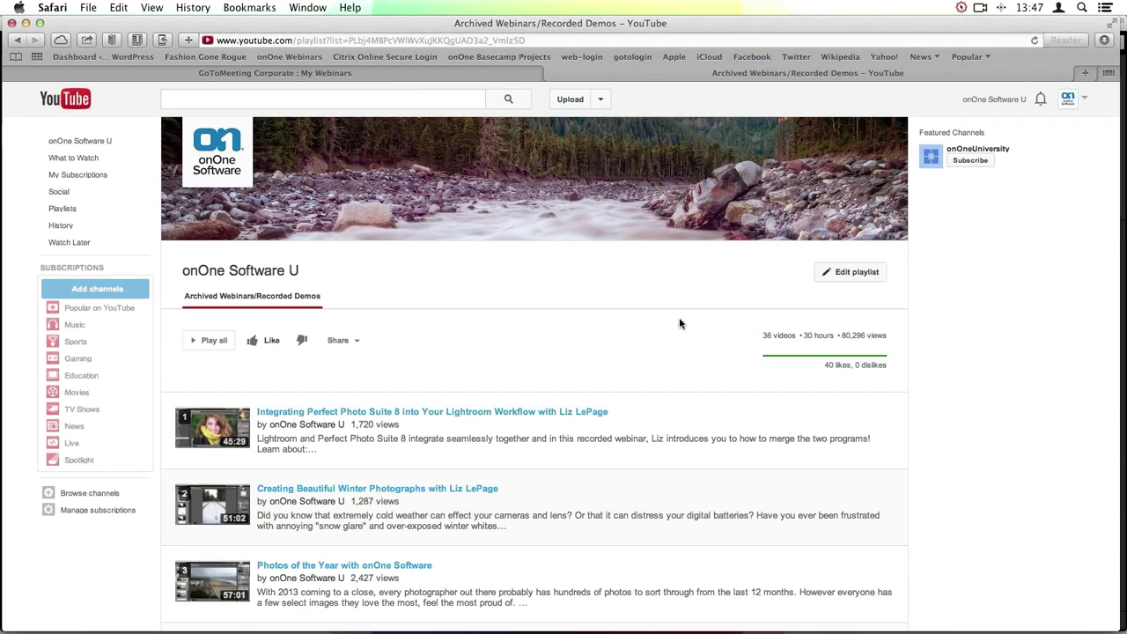
Look through the recorded webinars in the YouTube playlist, and return to the Live Training Webinars page.
scroll(679, 323, "down", 4)
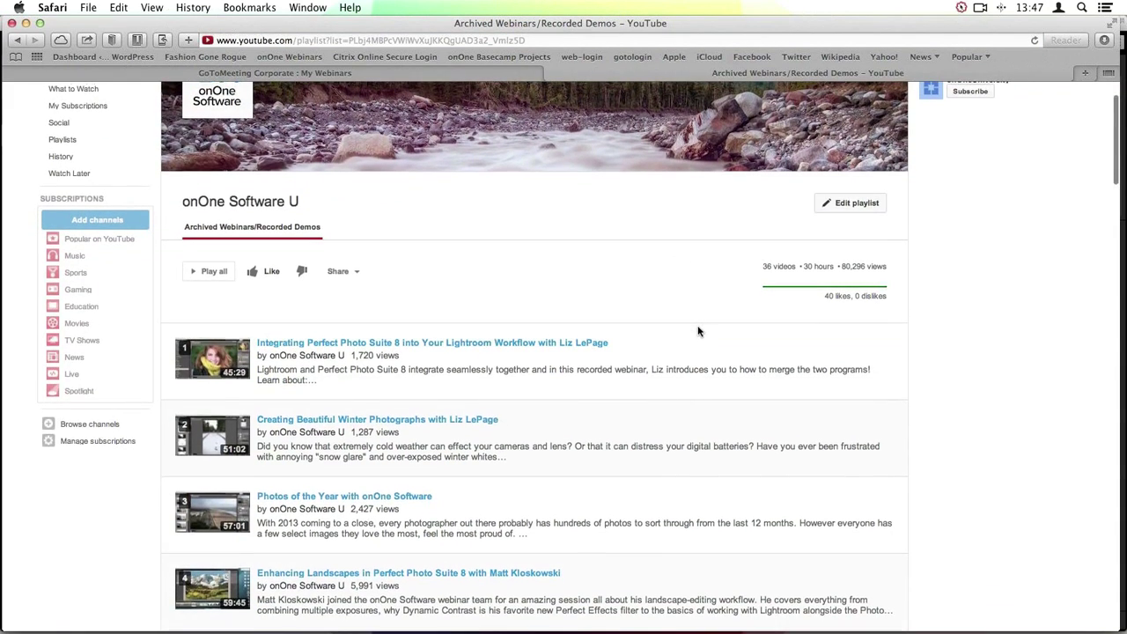
scroll(698, 331, "down", 1)
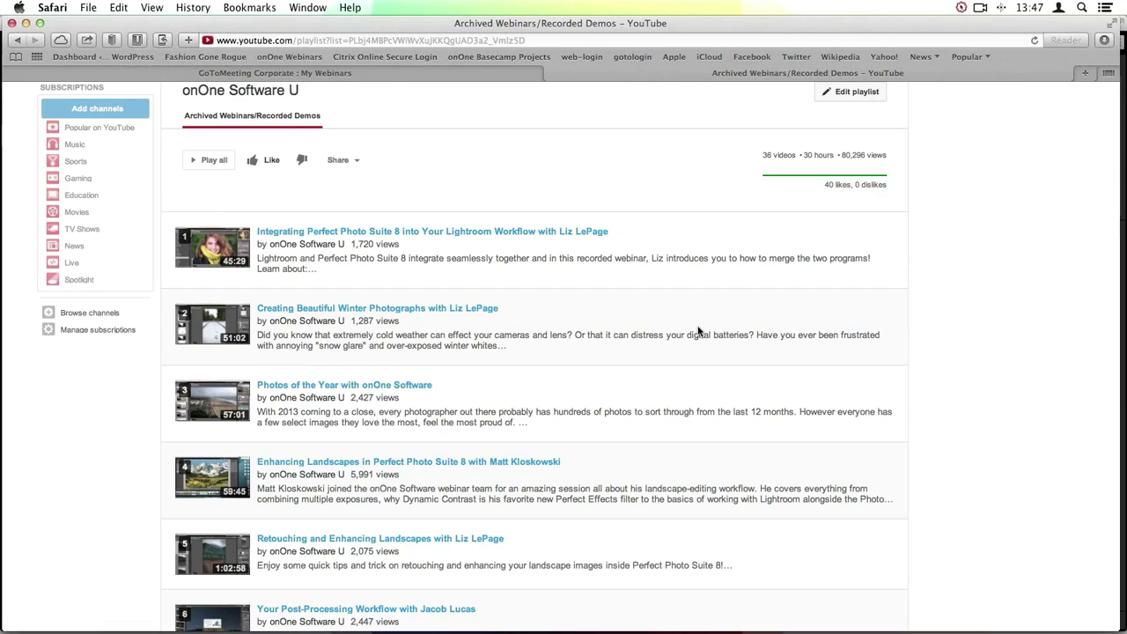
scroll(698, 331, "down", 2)
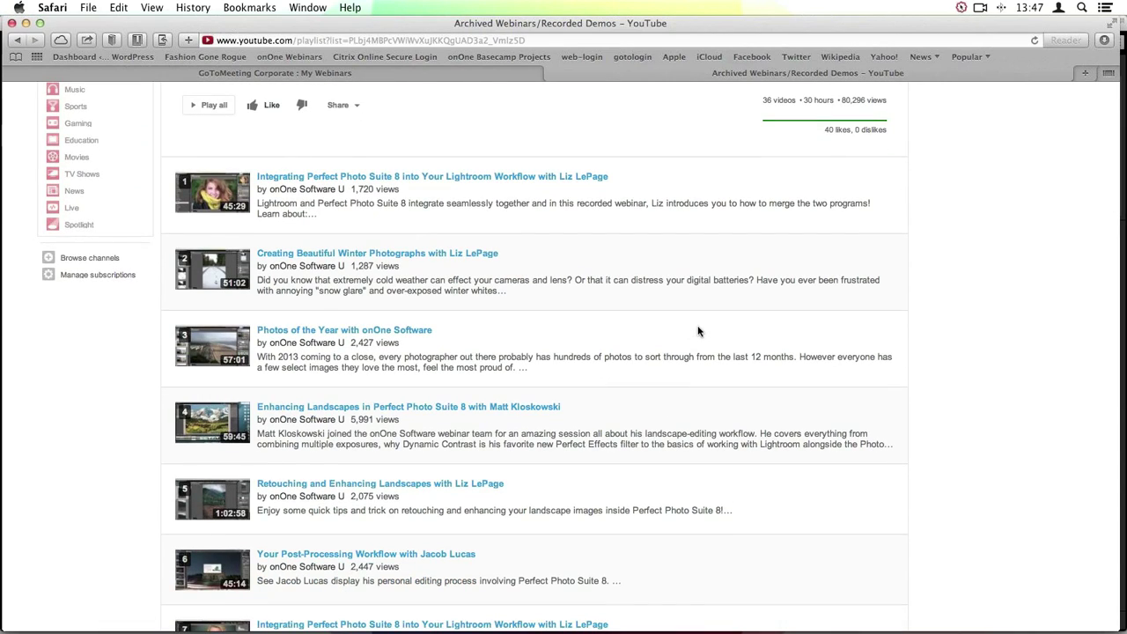
scroll(699, 331, "up", 4)
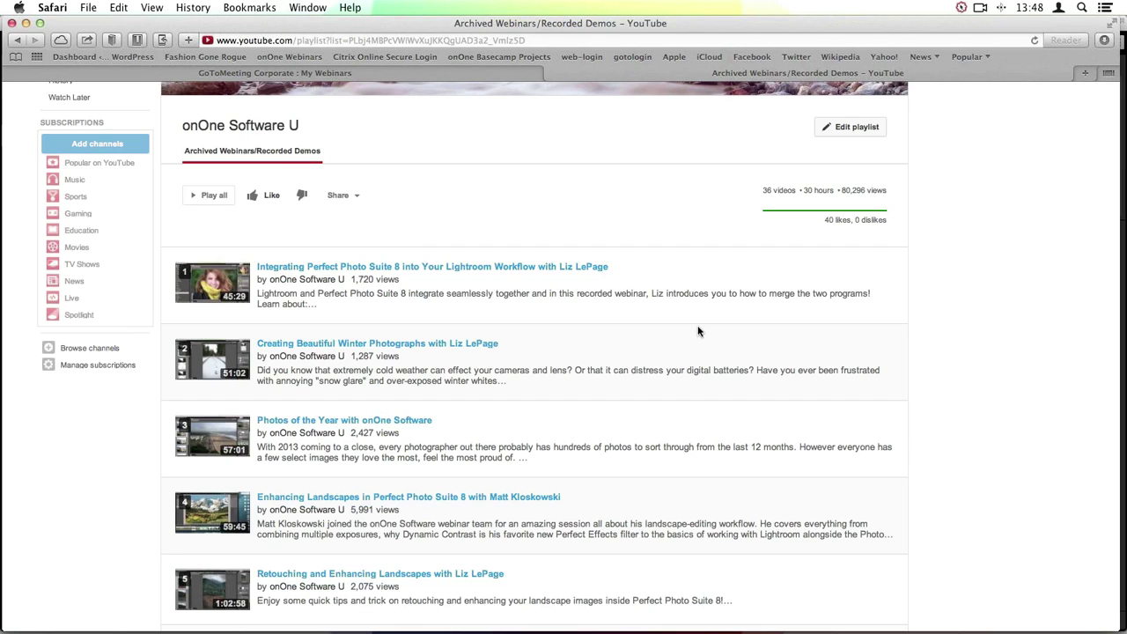
scroll(699, 331, "up", 3)
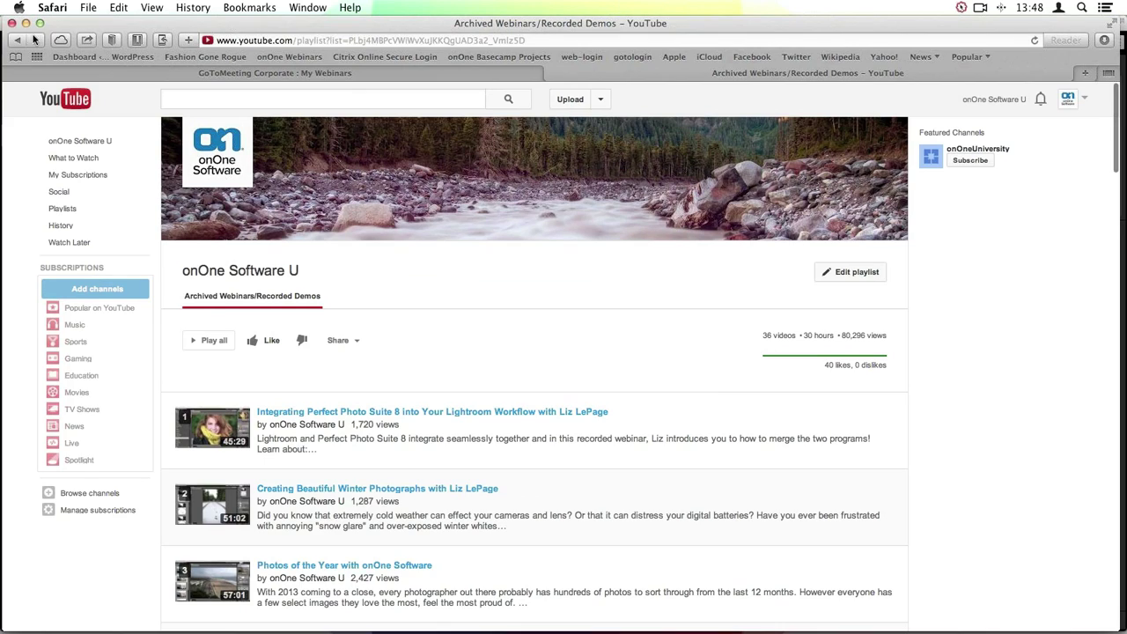
left_click(20, 39)
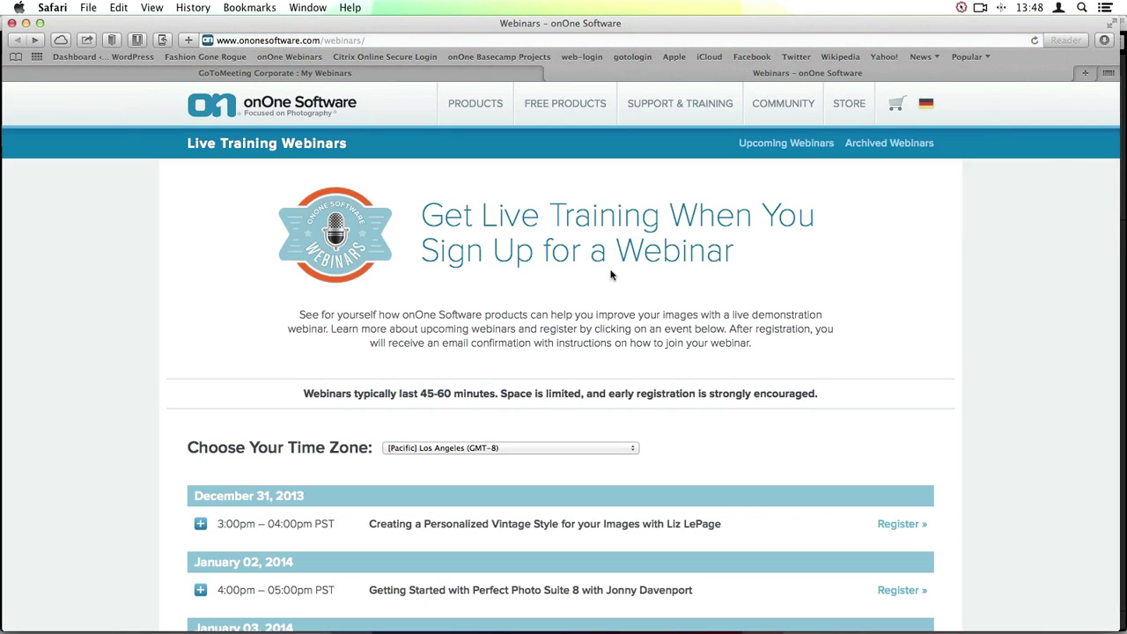
View the upcoming sessions on the Live Training Webinars page, and put away both Safari windows to return to Perfect Photo Suite 8.
left_click(950, 147)
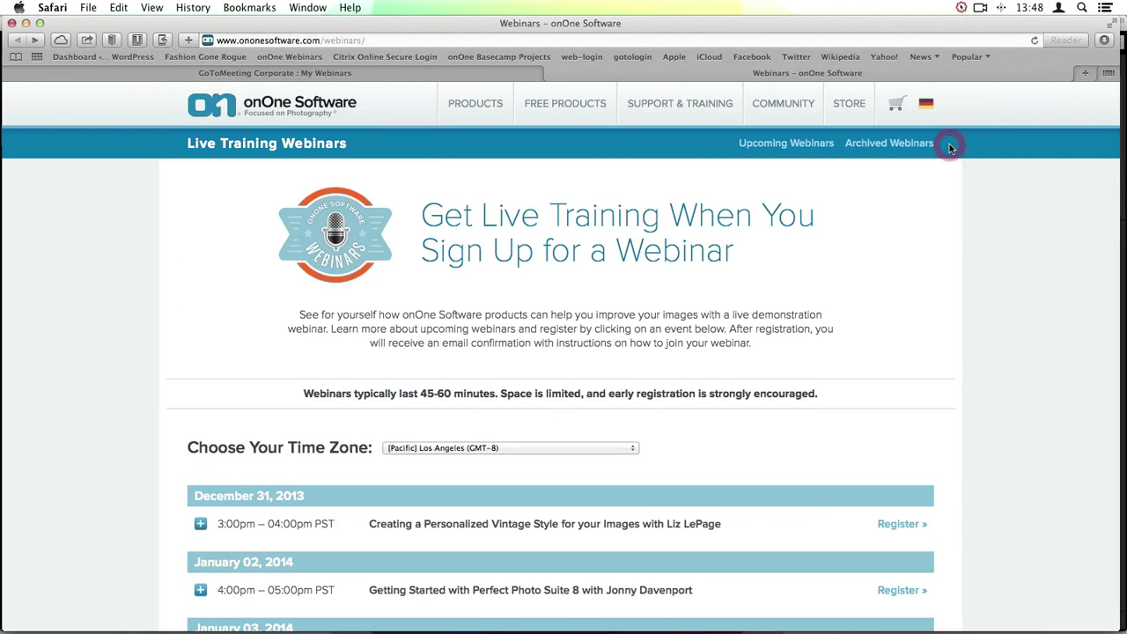
left_click(887, 208)
scroll(887, 208, "down", 5)
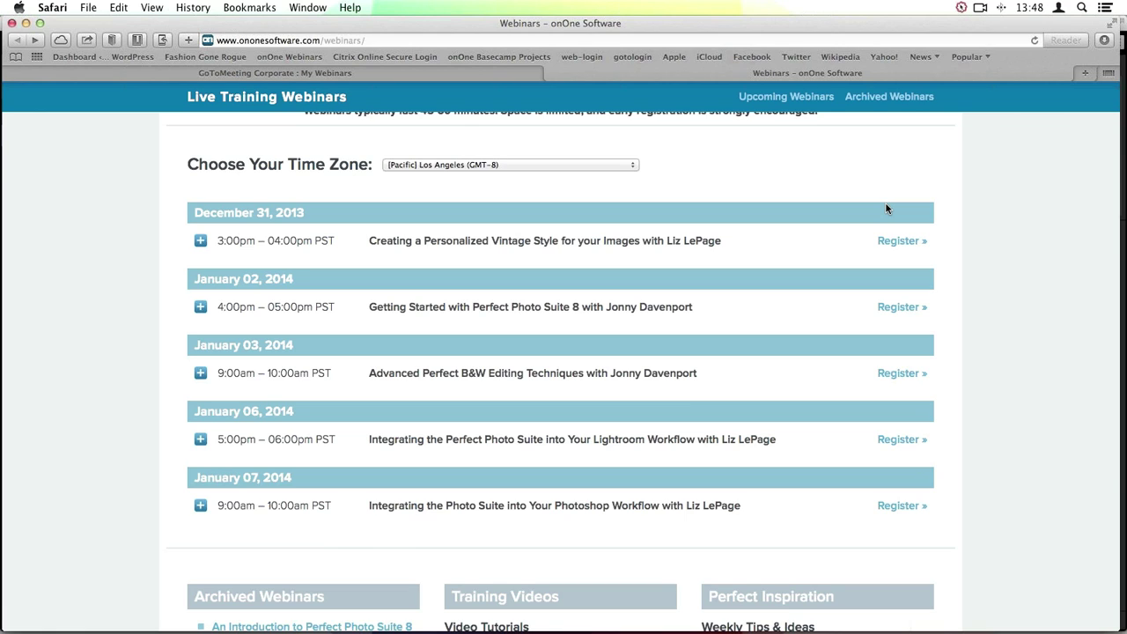
left_click(39, 24)
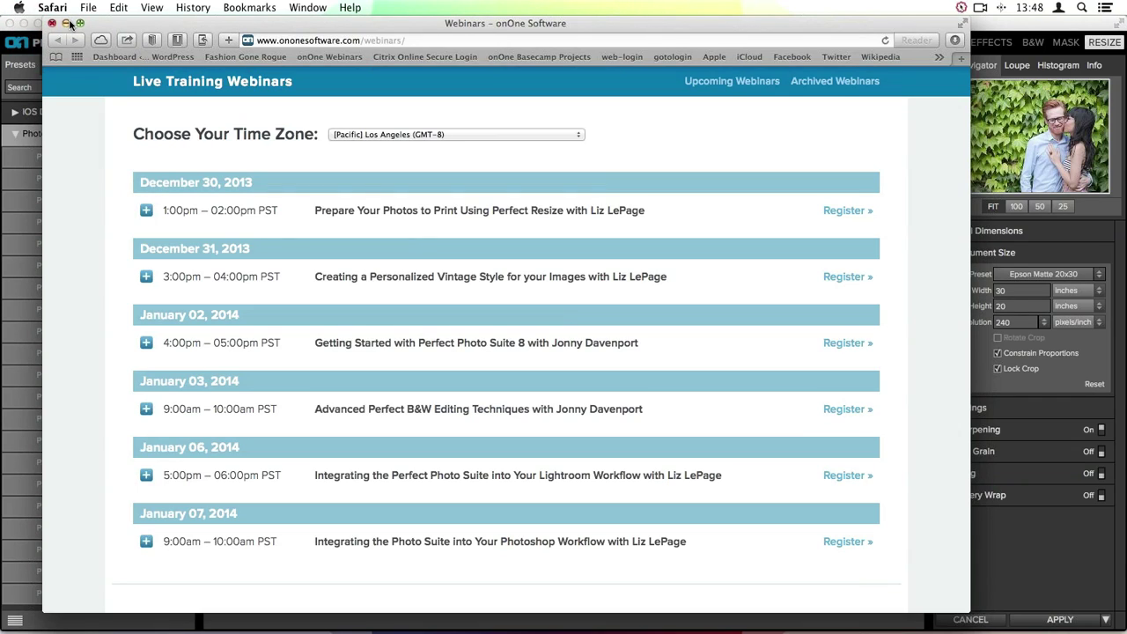
left_click(67, 23)
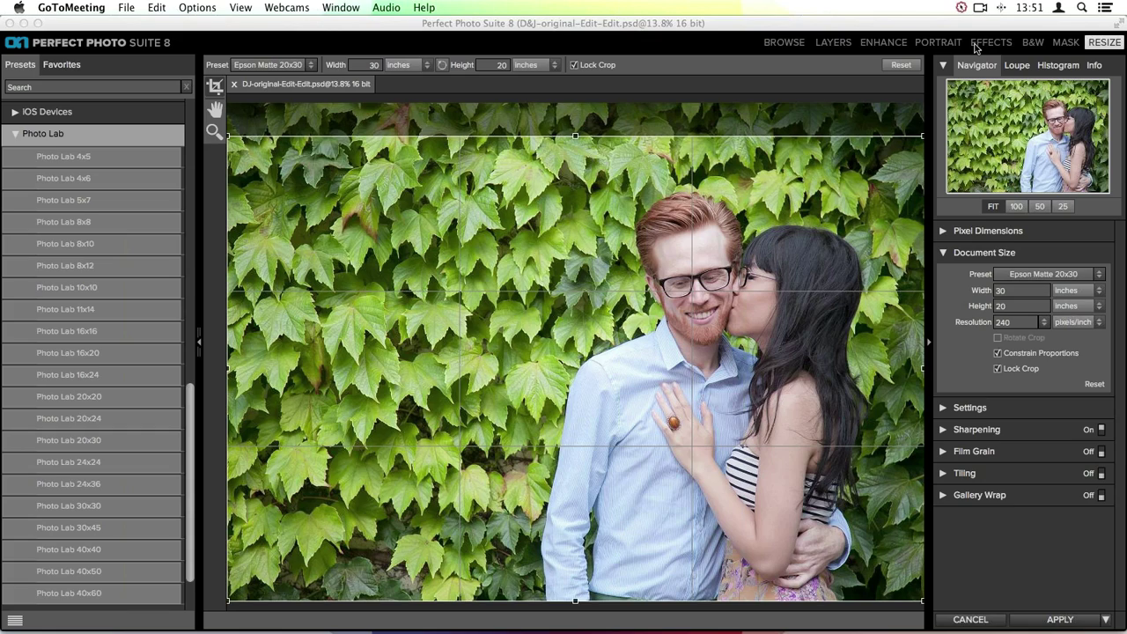
Try the 72ppi Computer Monitor and 360ppi Epson Small Format resolutions, and set the resolution back to 240ppi Epson Large Format.
left_click(1043, 324)
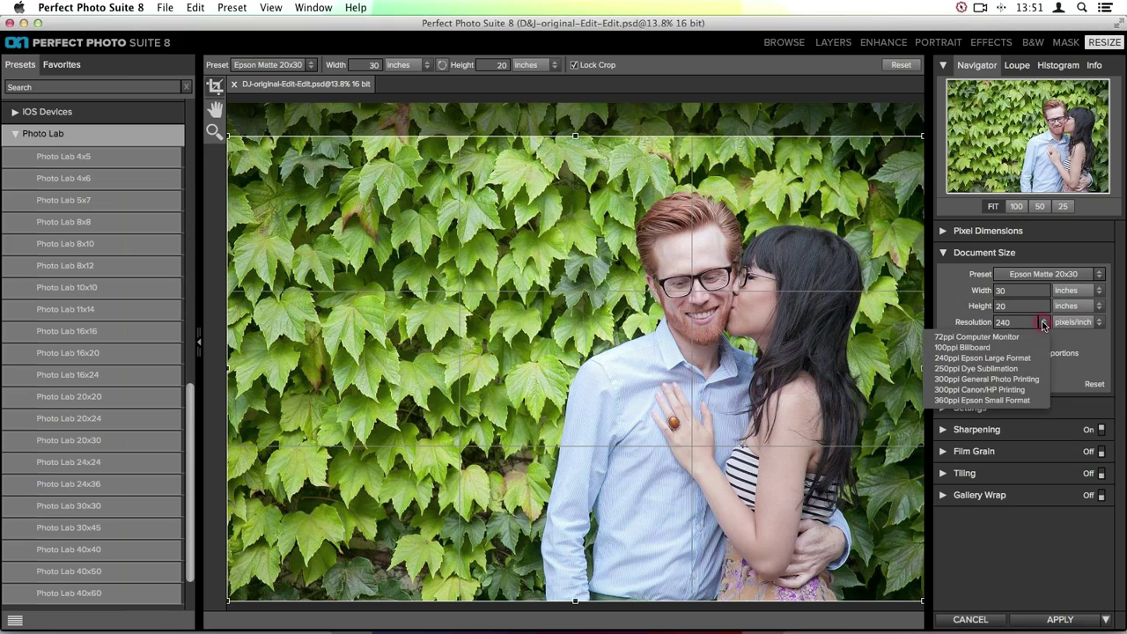
left_click(986, 338)
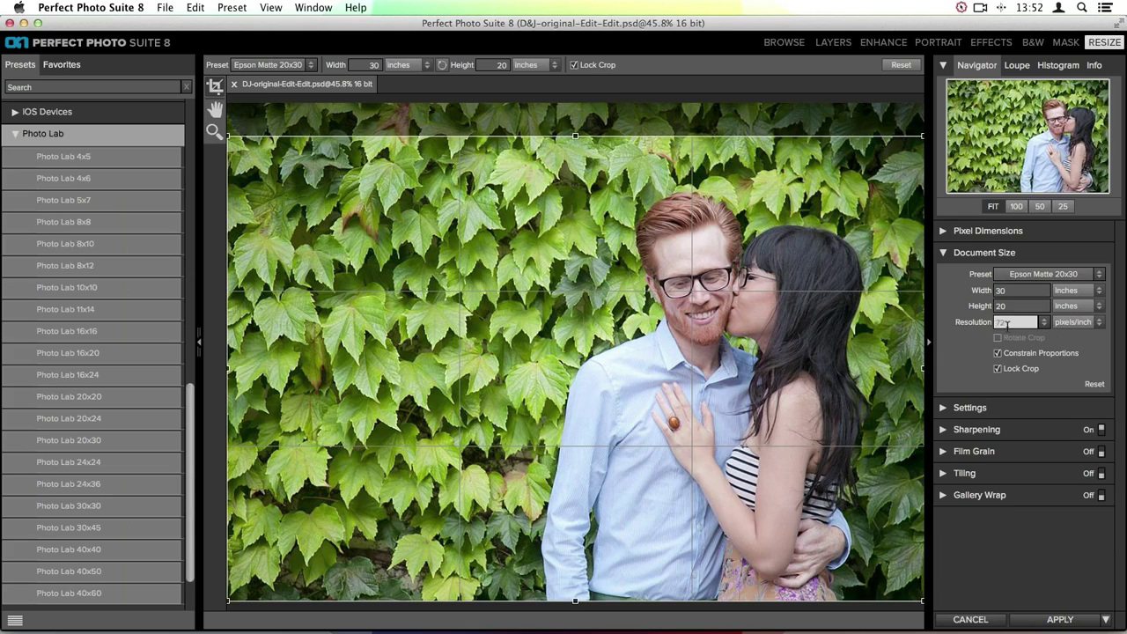
left_click(1045, 323)
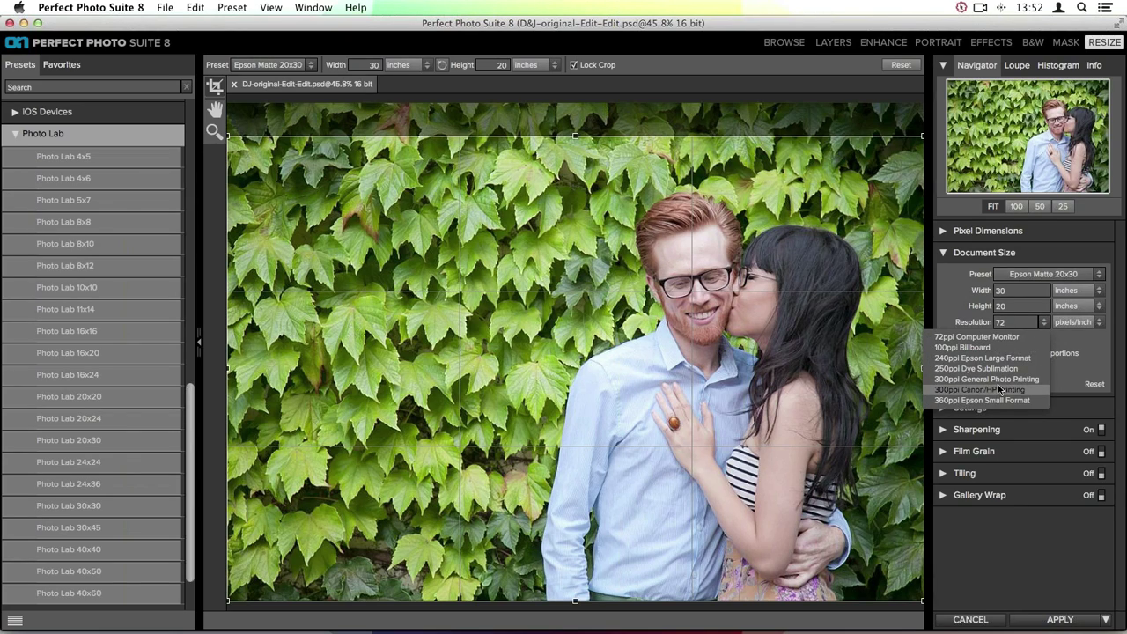
left_click(966, 401)
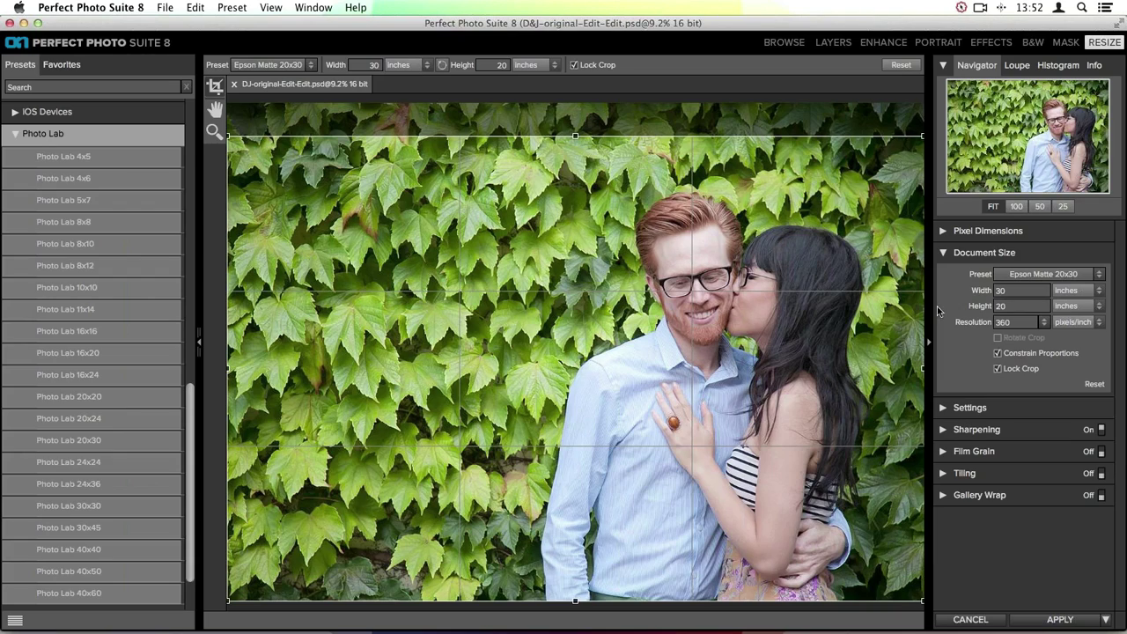
left_click(1044, 321)
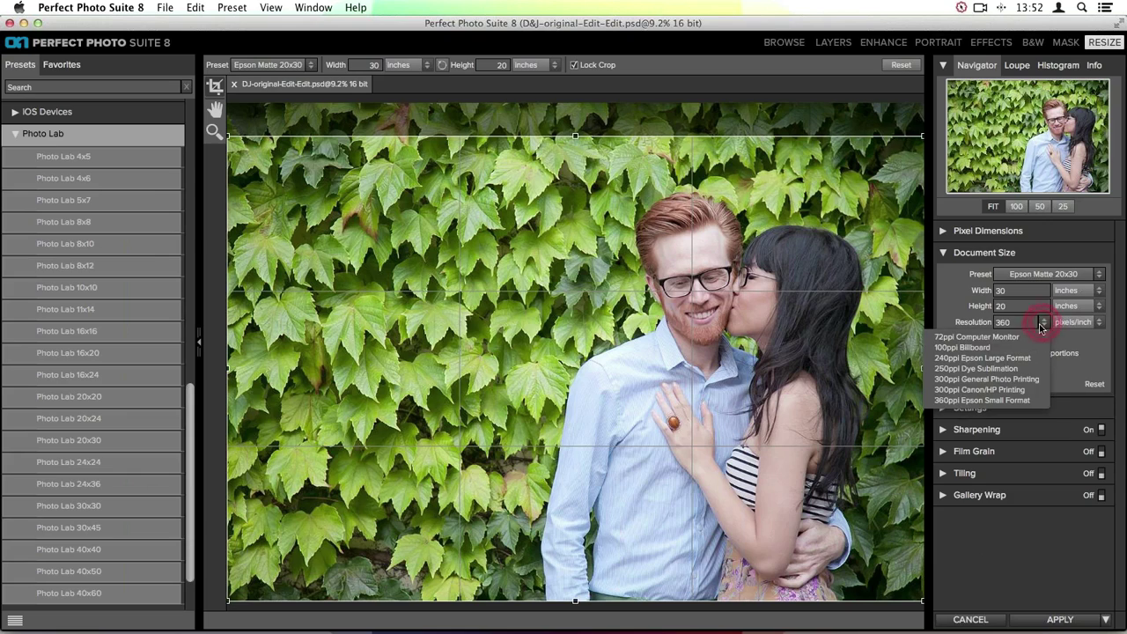
left_click(999, 358)
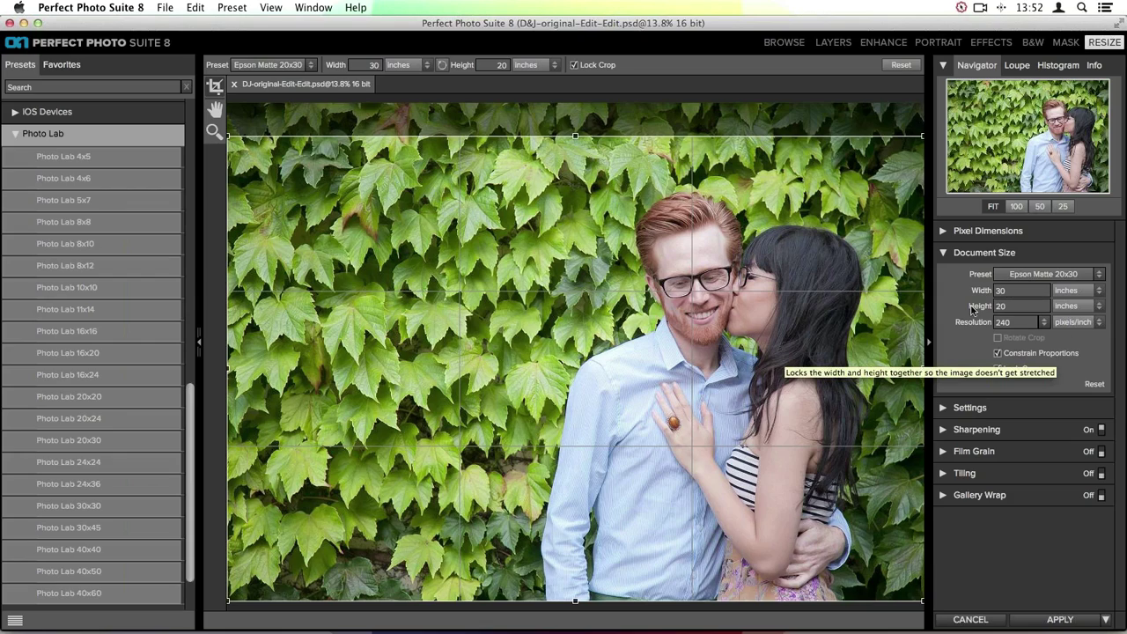
left_click(1044, 325)
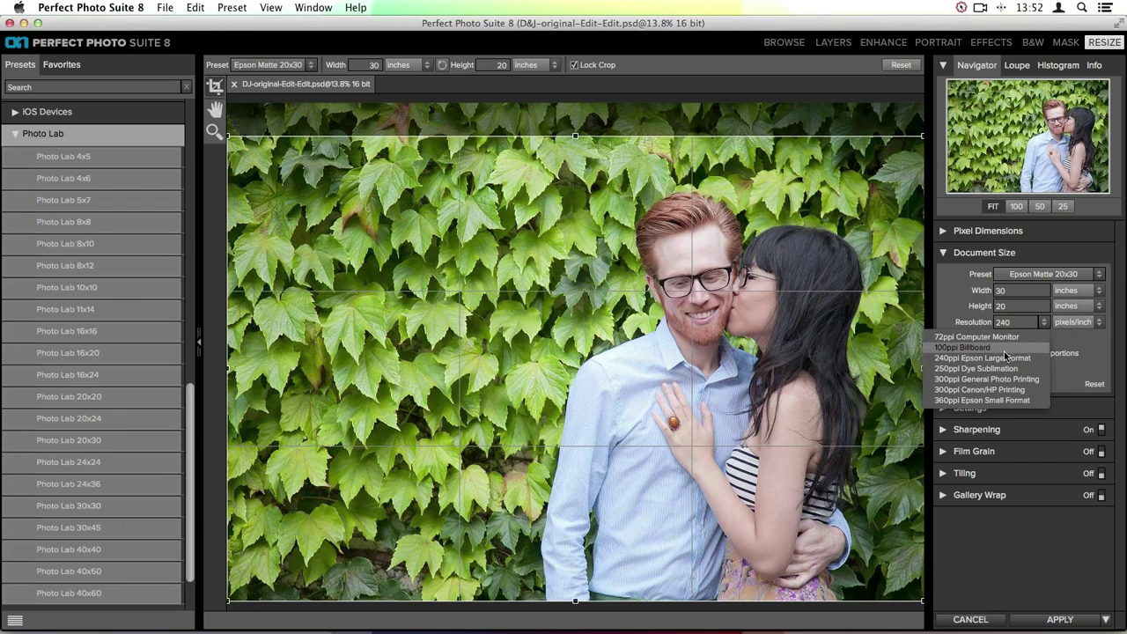
left_click(1037, 322)
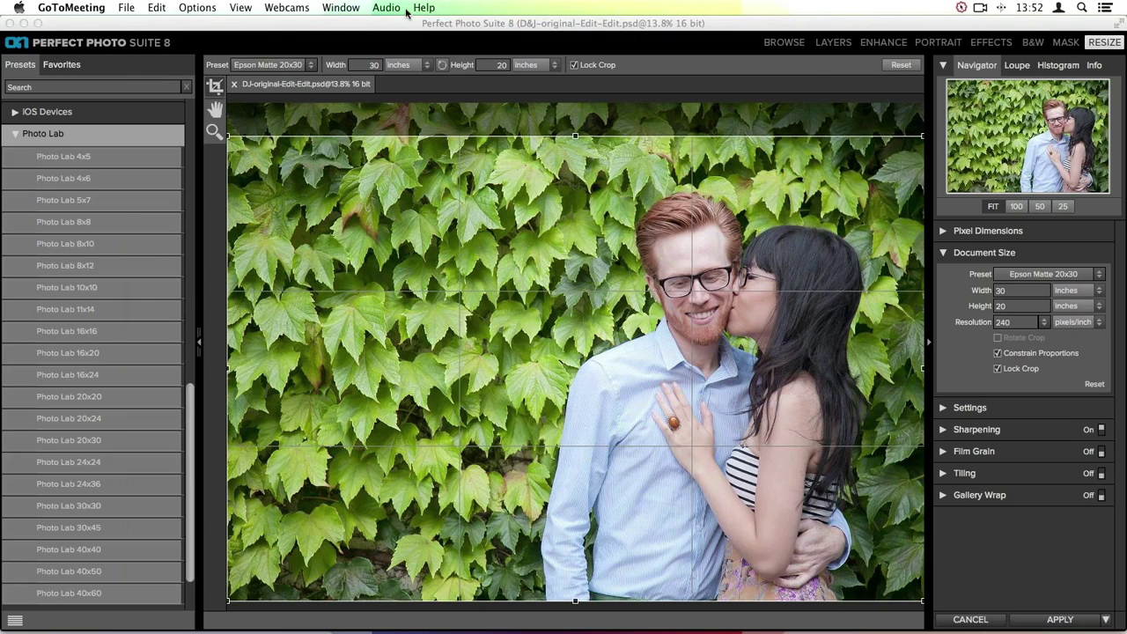
left_click(348, 24)
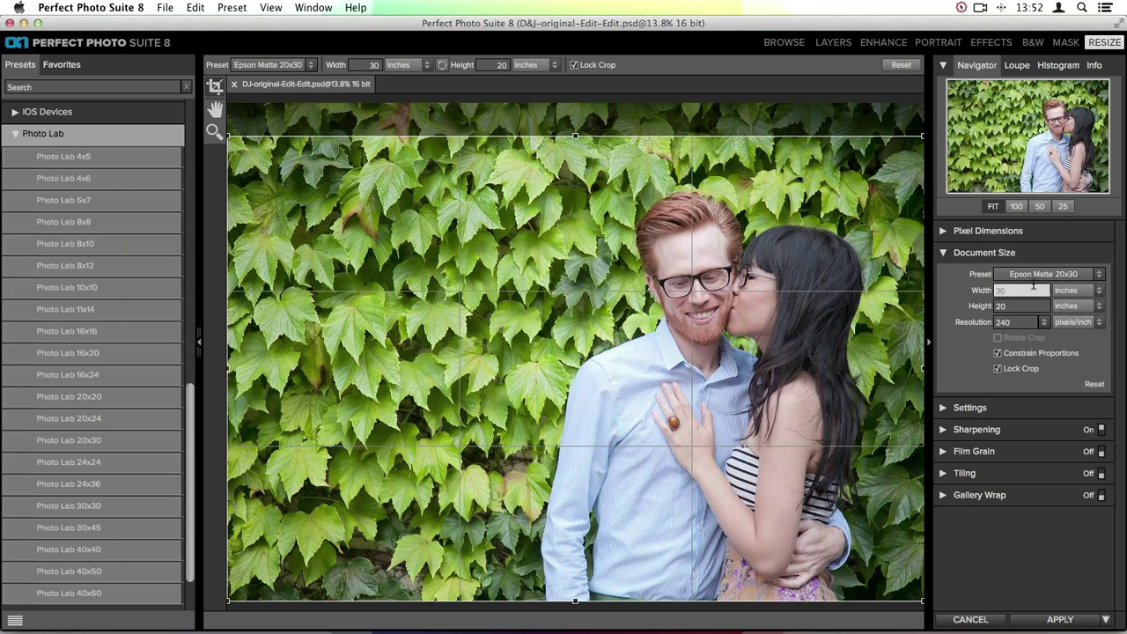
Reset the crop and document size, and set the width to 28 inches and the resolution to 240ppi Epson Large Format.
left_click(900, 65)
double_click(1029, 283)
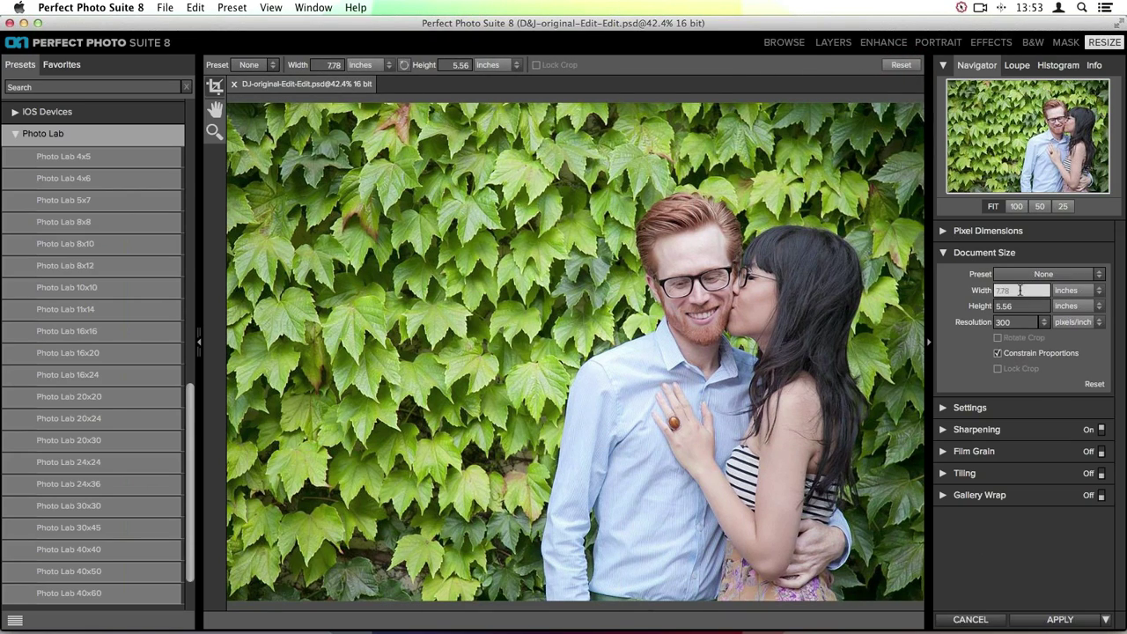
type("28")
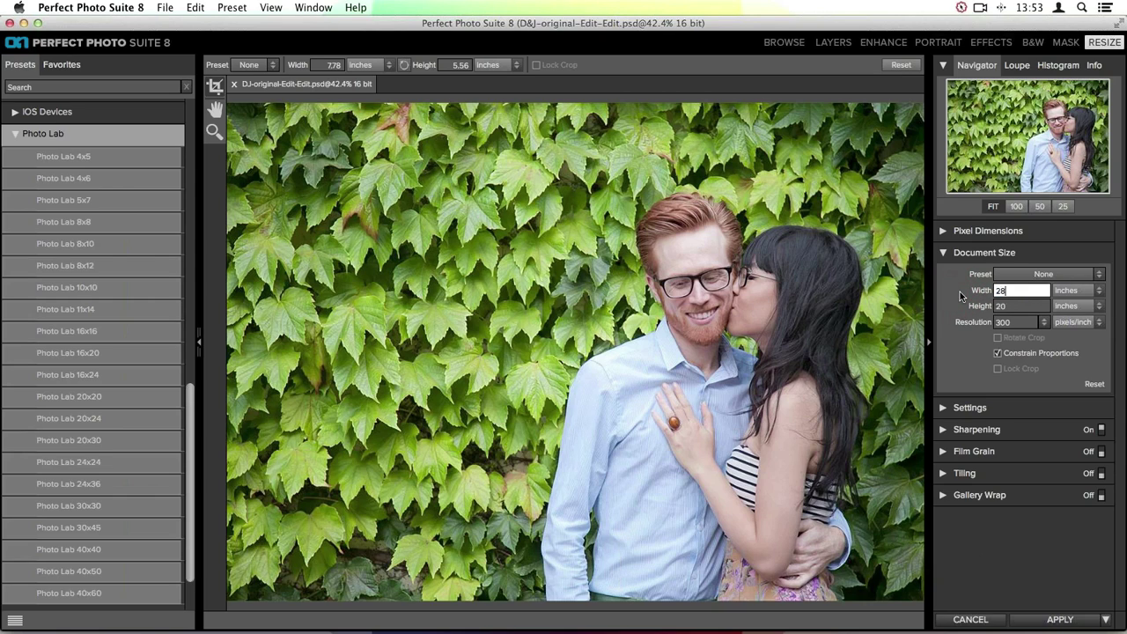
key("Tab")
left_click(1043, 323)
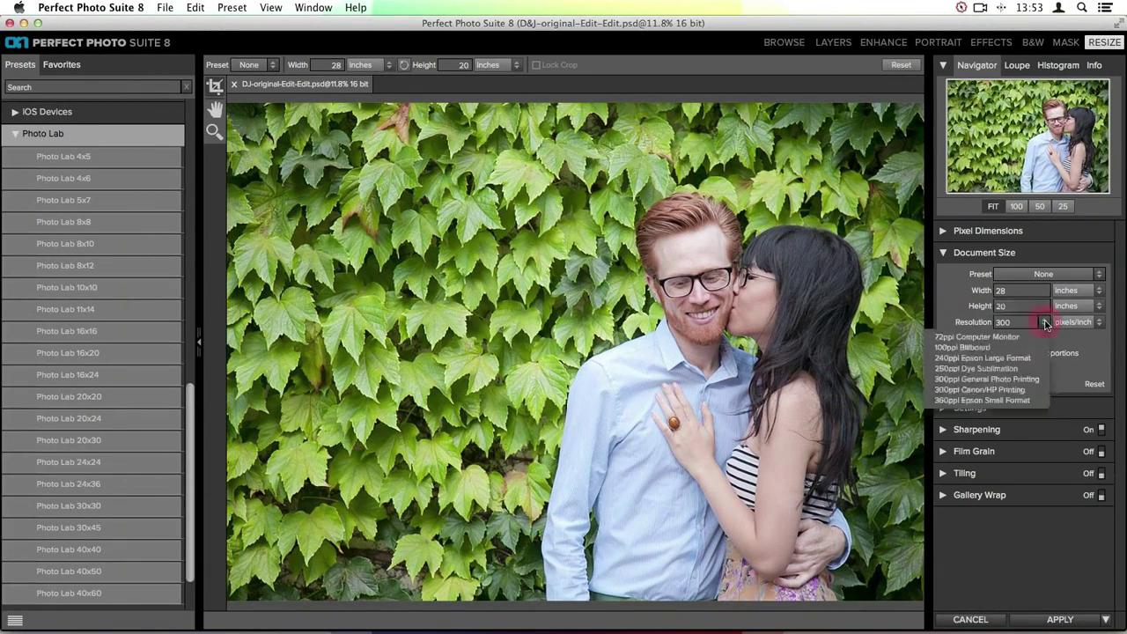
left_click(1014, 365)
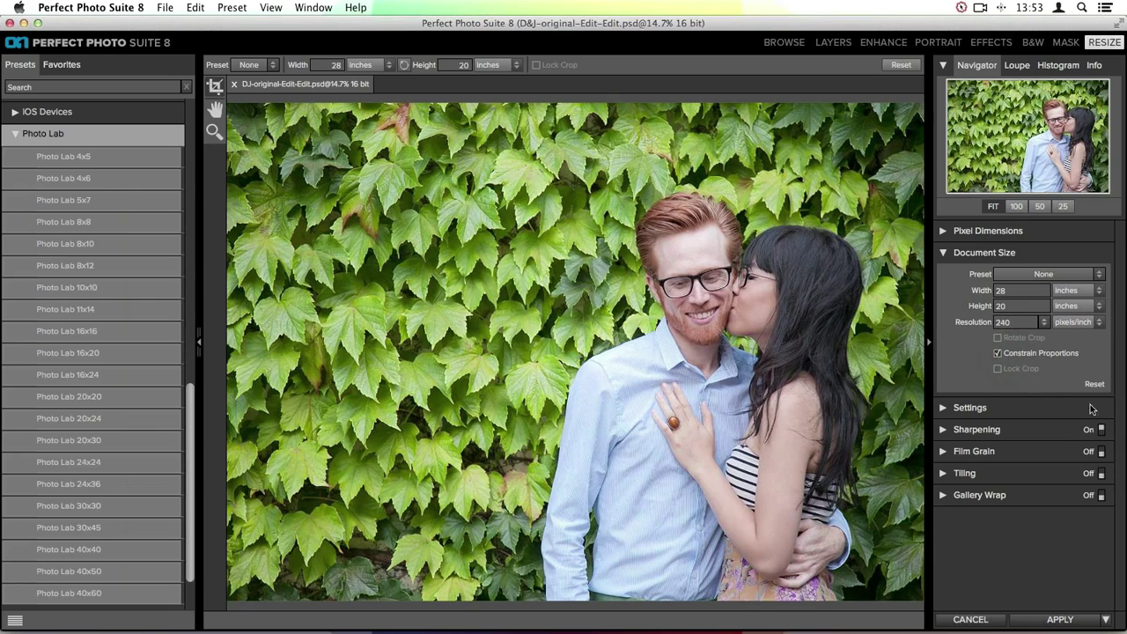
Set the sharpening type to Progressive with amount 12, highlights protection 70 and shadows protection 72.
left_click(968, 430)
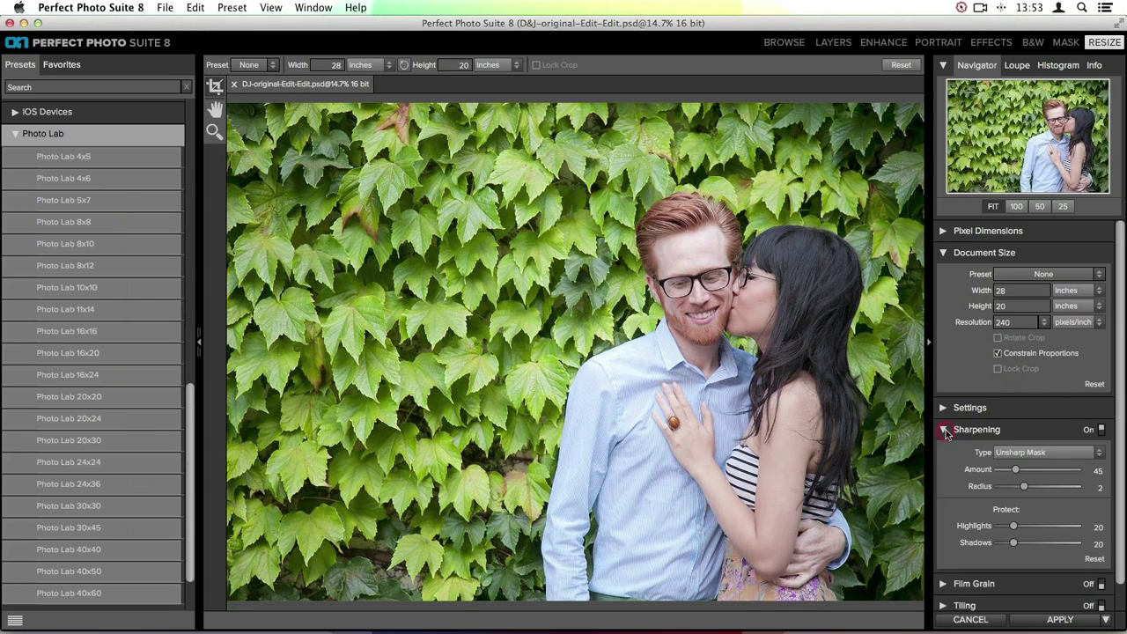
left_click(1020, 452)
left_click(1019, 453)
left_click_drag(1016, 469, 1004, 470)
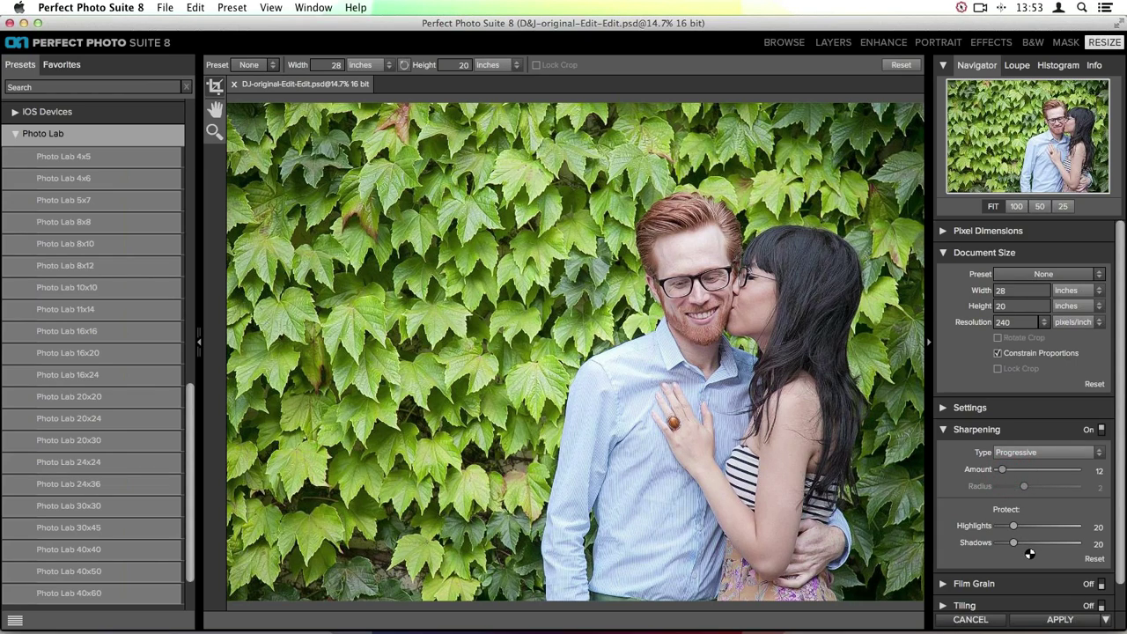
left_click_drag(1013, 526, 1055, 543)
Save the settings as a preset named "20x28 - w Progressive Sharpening" in a new category named after the owner's prints.
left_click(231, 7)
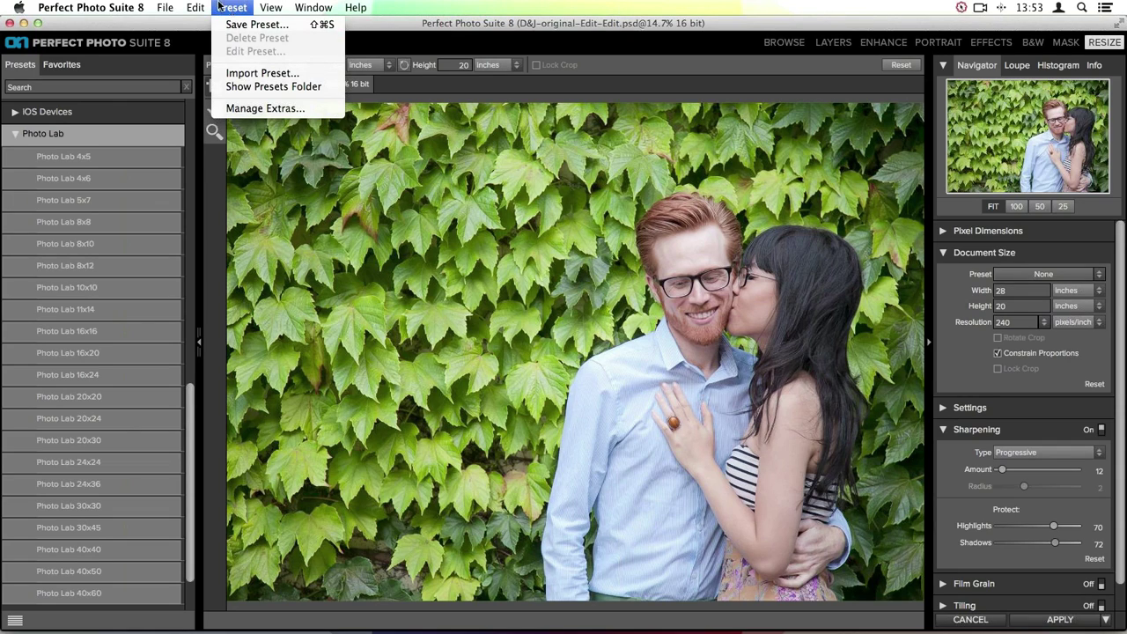
left_click(246, 25)
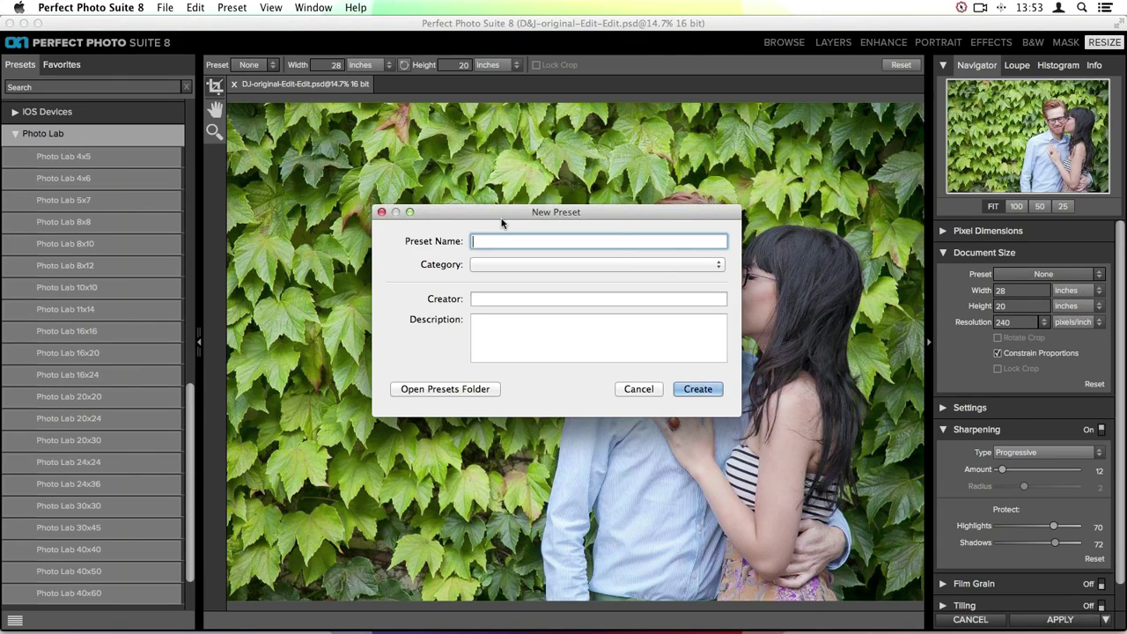
type("20x28 - w Progressive Sharpening")
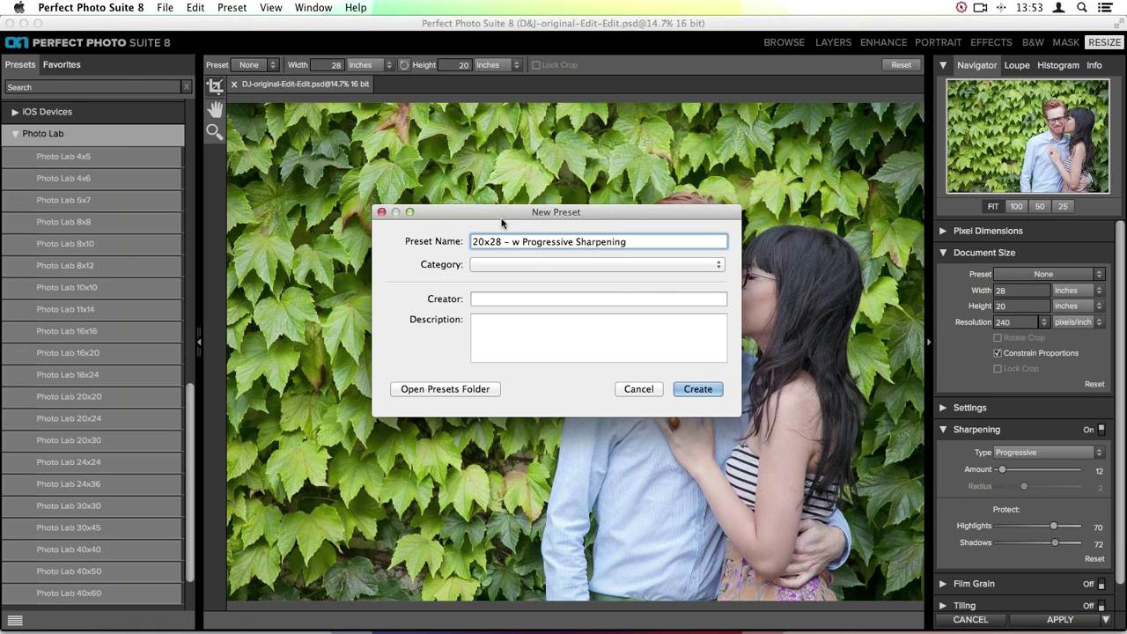
left_click(535, 264)
left_click(541, 266)
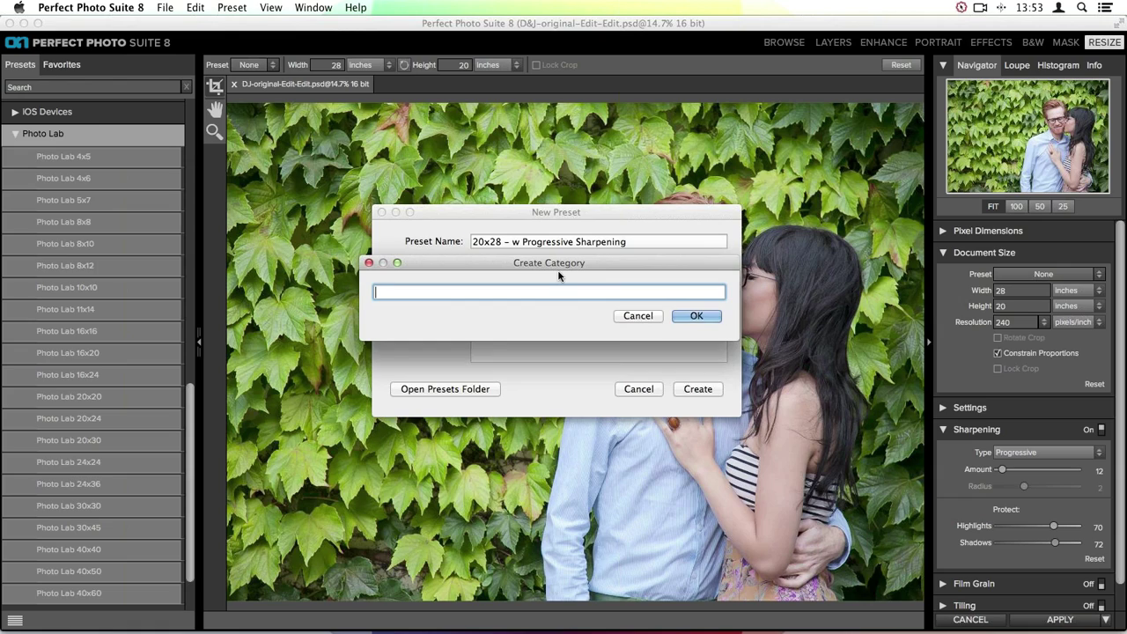
type("Liz's Prints")
key("Return")
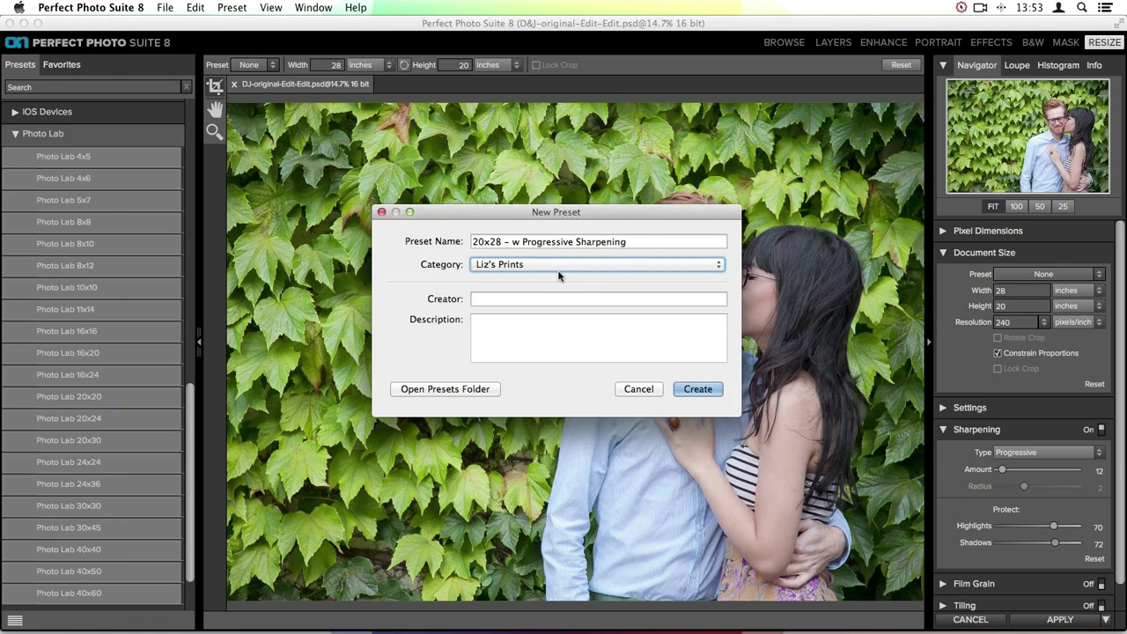
left_click(695, 389)
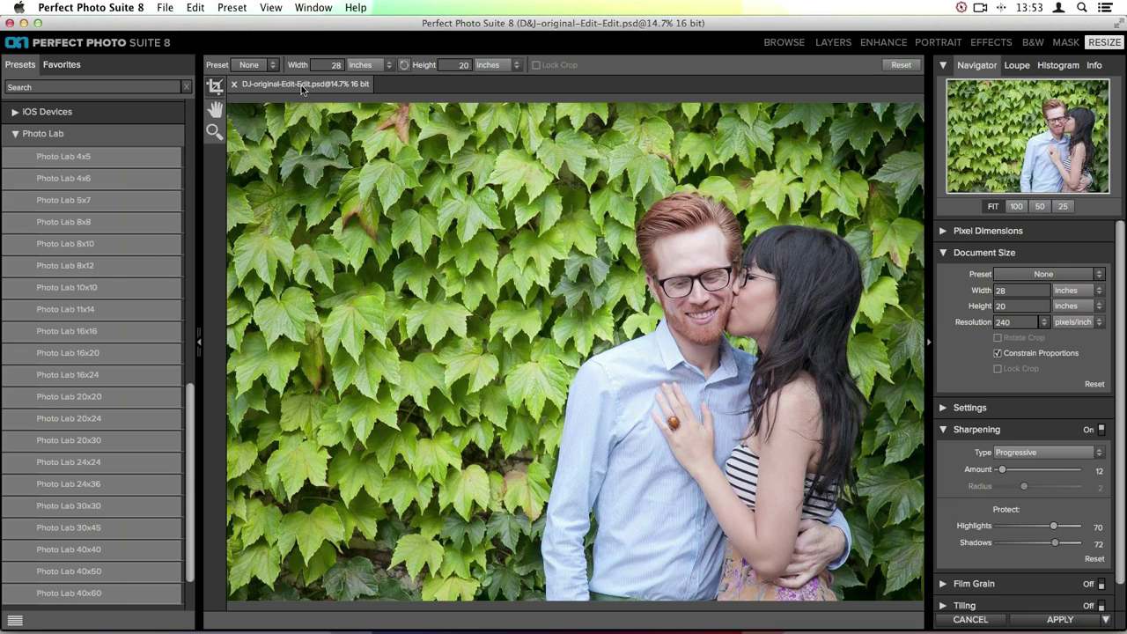
Collapse the onOne Presets group and expand User Presets and its new prints category to show the saved preset.
left_click(15, 113)
left_click(7, 107)
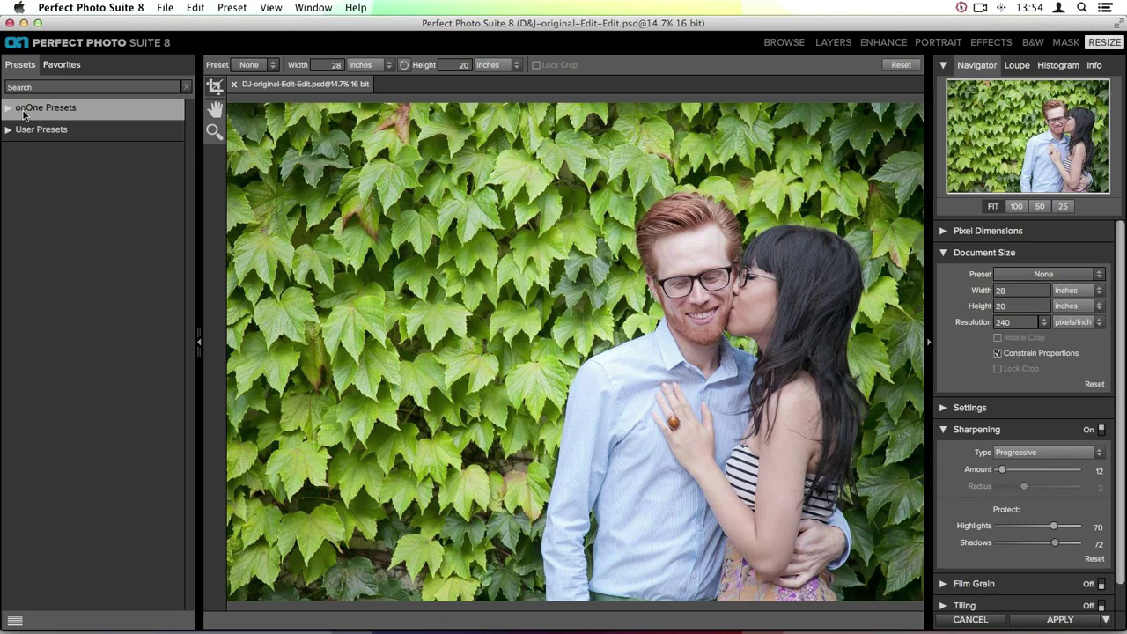
left_click(9, 134)
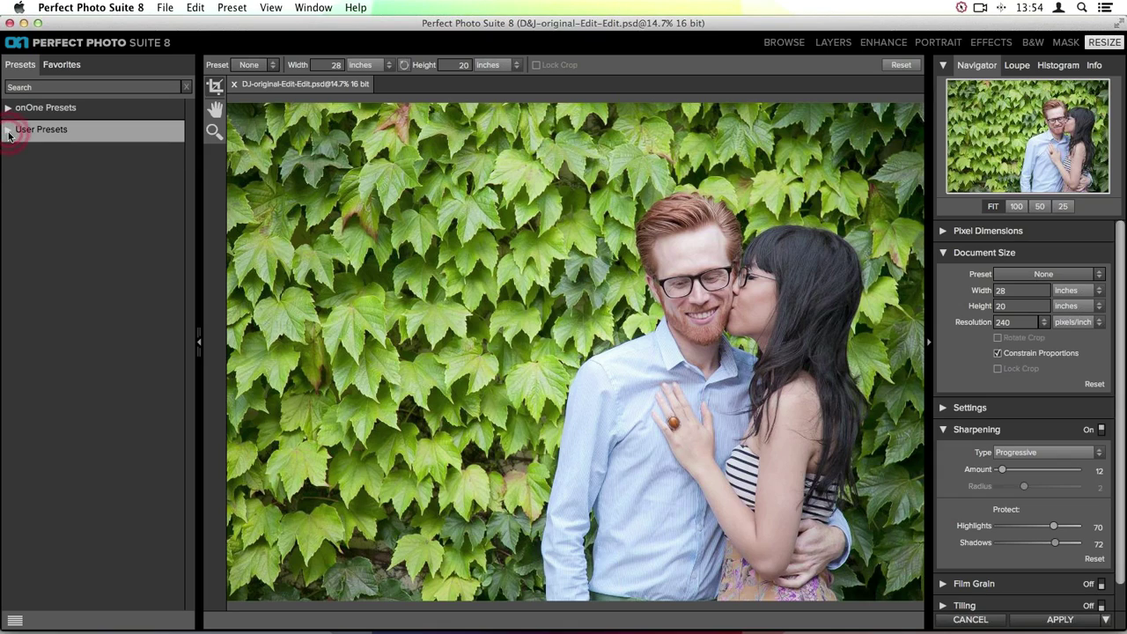
left_click(15, 152)
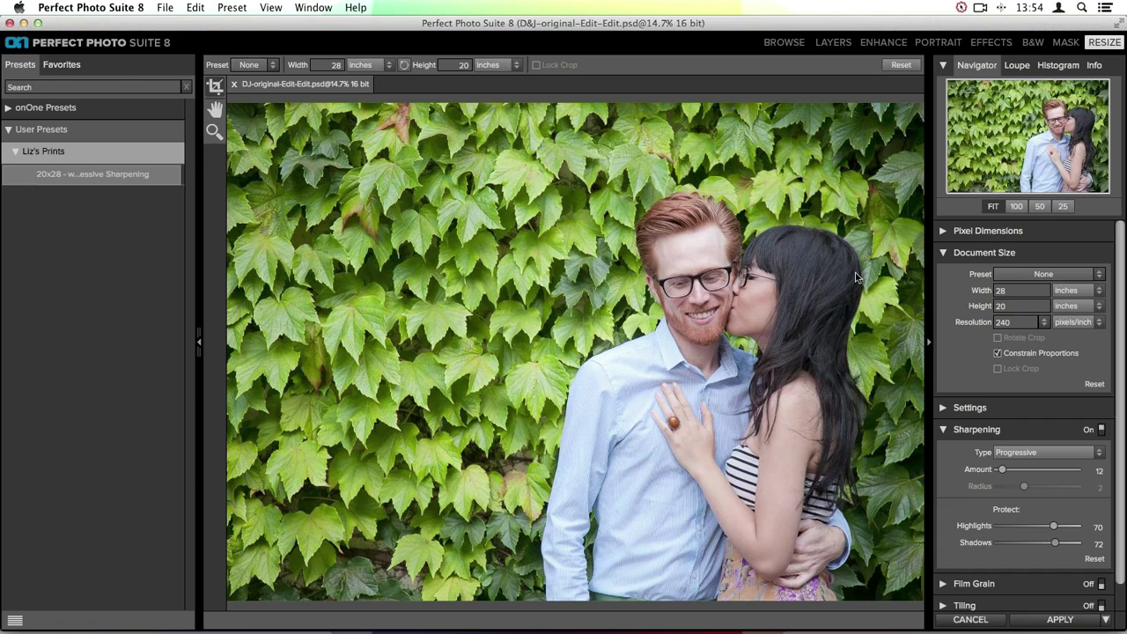
Look through the Custom document size presets, including the 15x20" size and the Manage Custom Sizes option.
left_click(1065, 275)
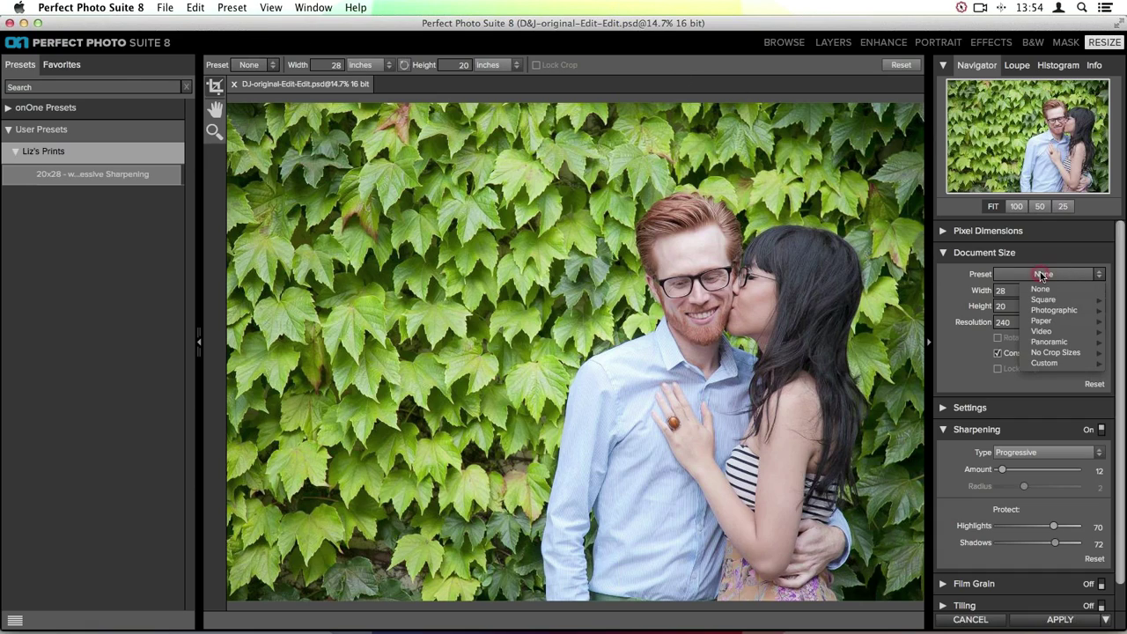
mouse_move(1038, 365)
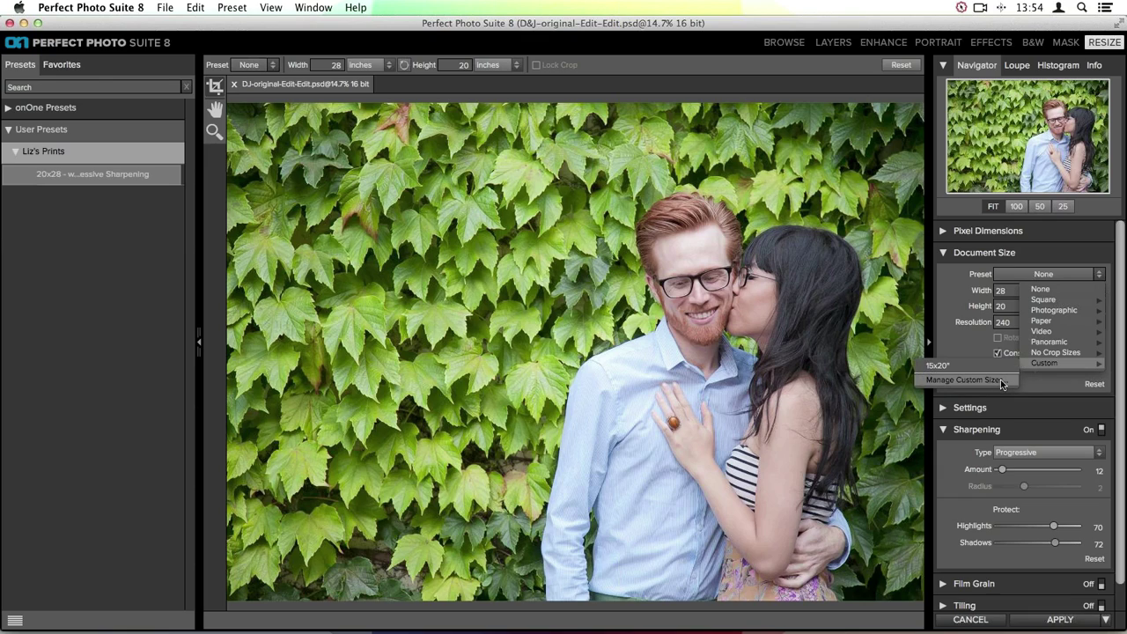
left_click(972, 350)
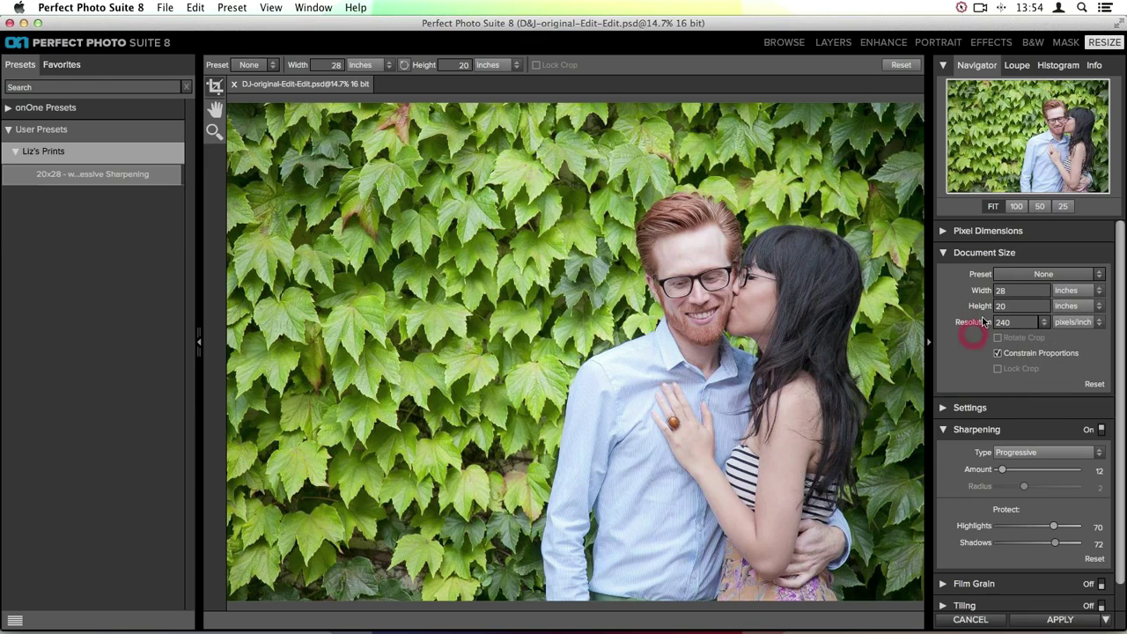
left_click(1012, 276)
mouse_move(1047, 363)
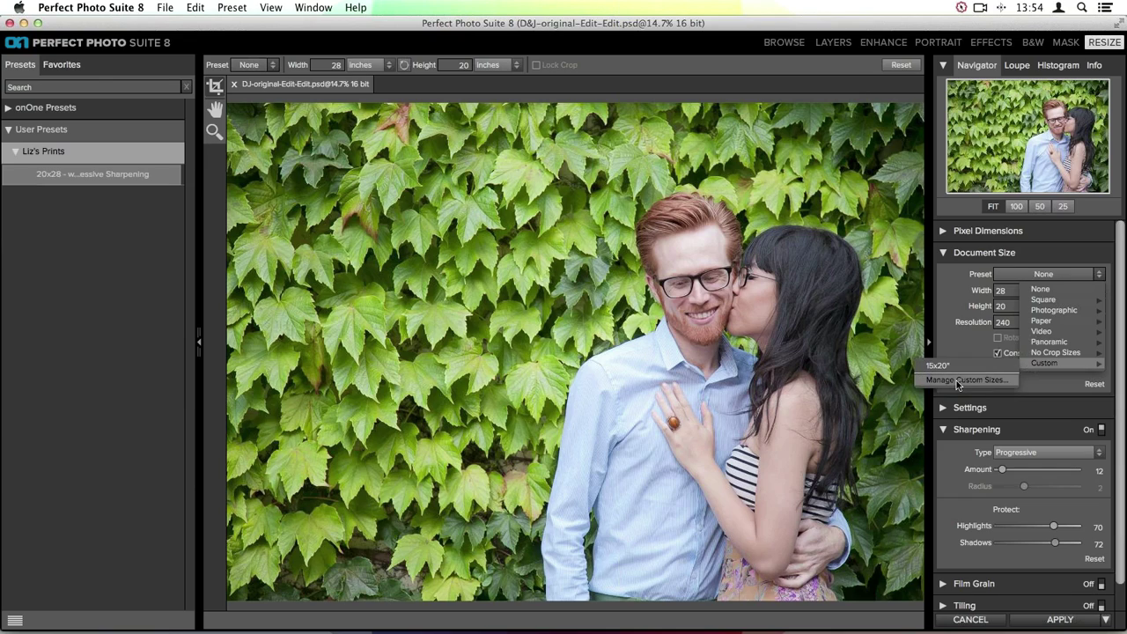
left_click(1039, 379)
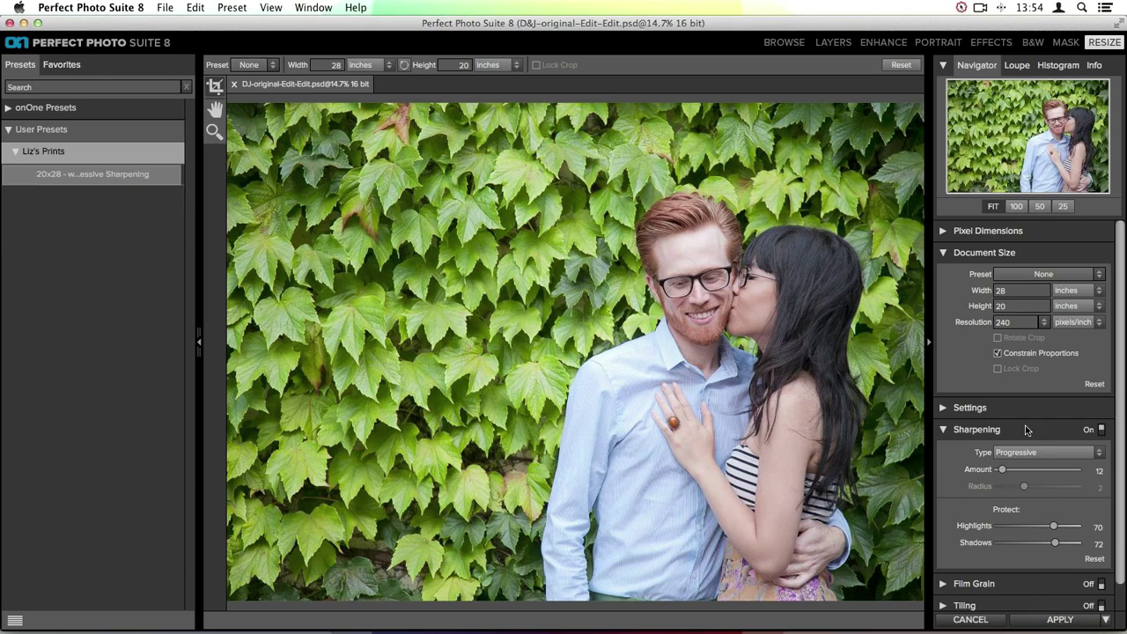
scroll(1030, 431, "down", 2)
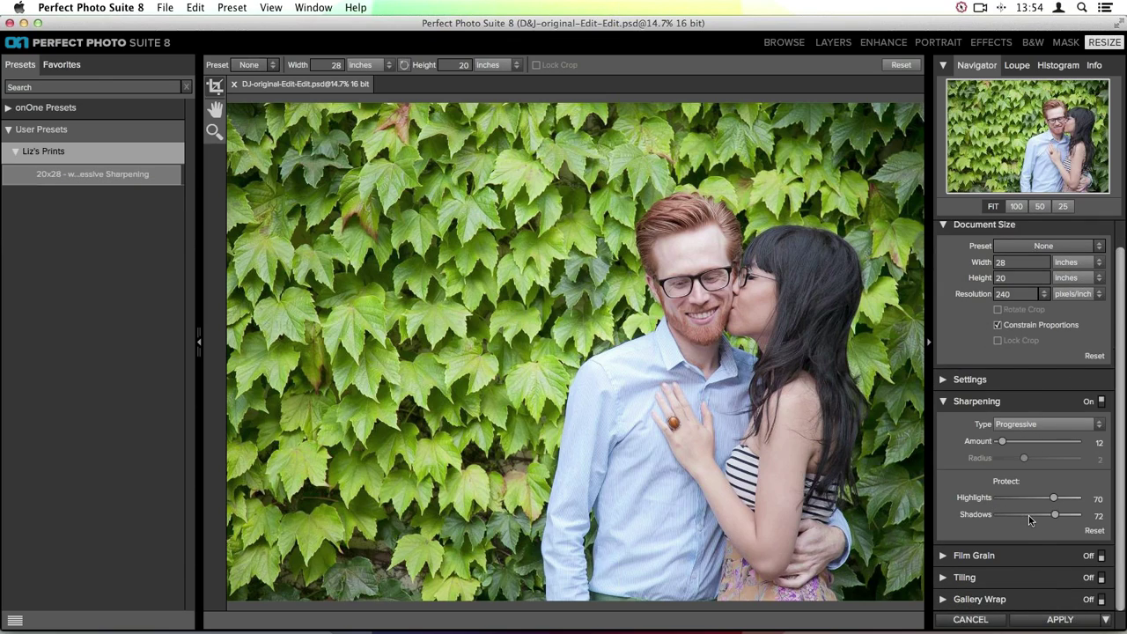
scroll(1029, 519, "up", 2)
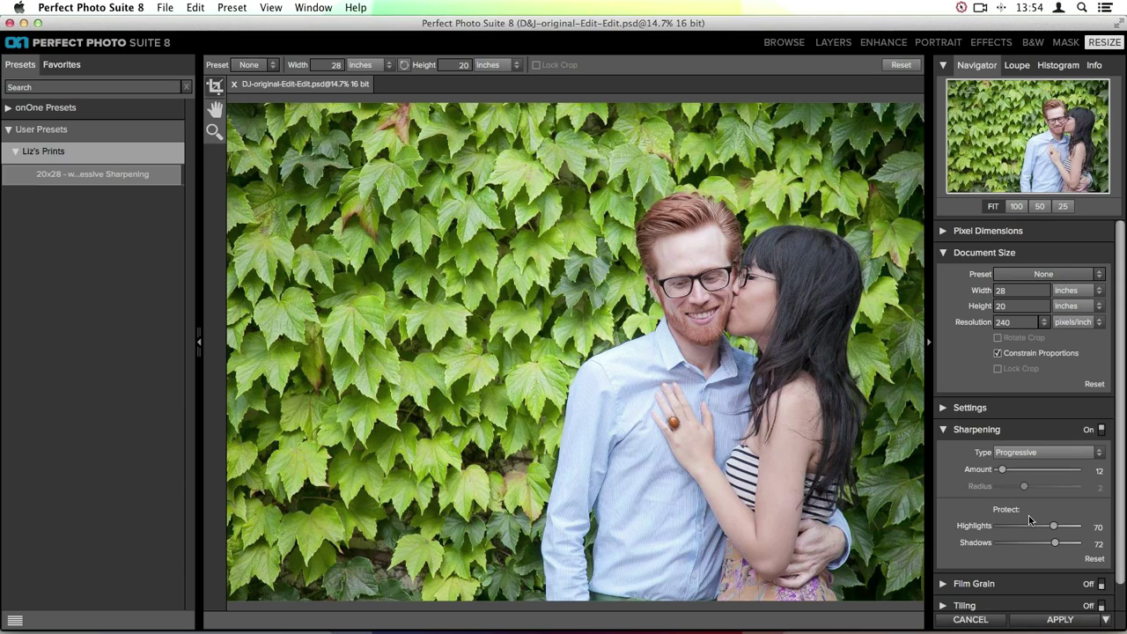
left_click(1012, 275)
mouse_move(1041, 361)
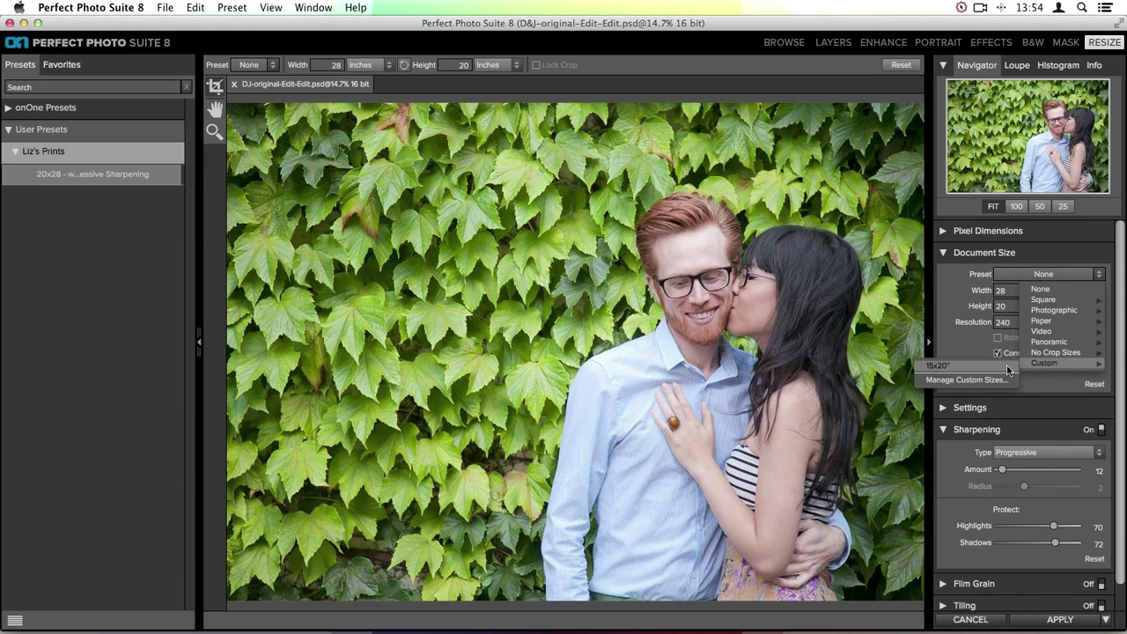